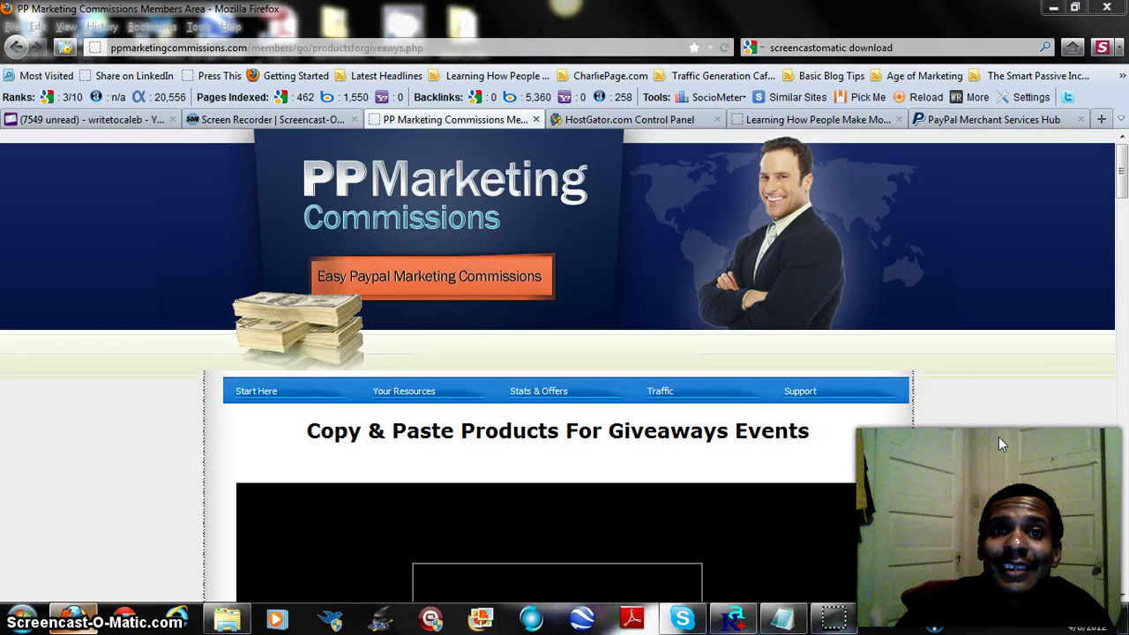
- Select all of the Starter Pack For Online Business HTML code, then switch to the HostGator control panel
mouse_move(1073, 330)
left_mouse_down()
mouse_move(1034, 315)
mouse_move(1037, 325)
left_mouse_up()
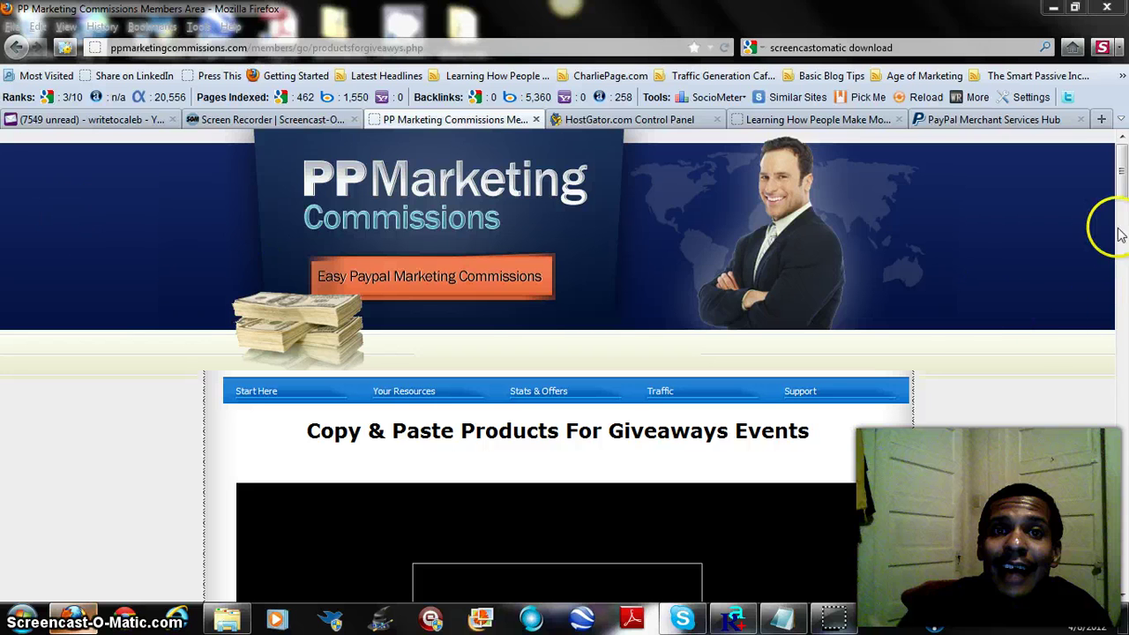
left_click_drag(1121, 176, 1122, 397)
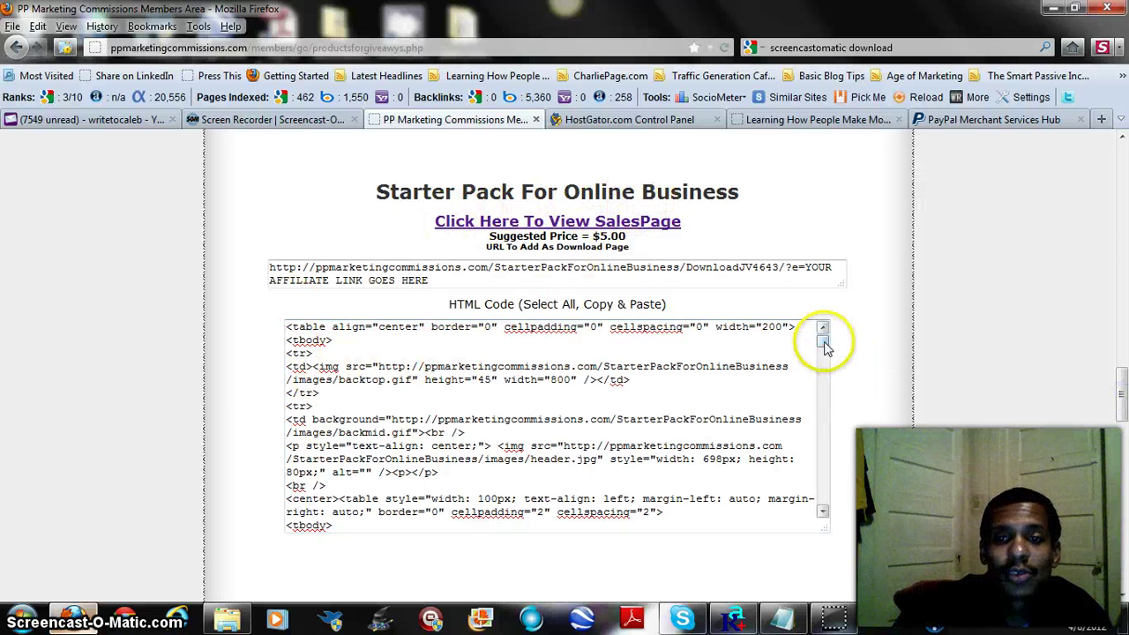
mouse_move(822, 340)
left_mouse_down()
mouse_move(836, 532)
mouse_move(832, 322)
left_mouse_up()
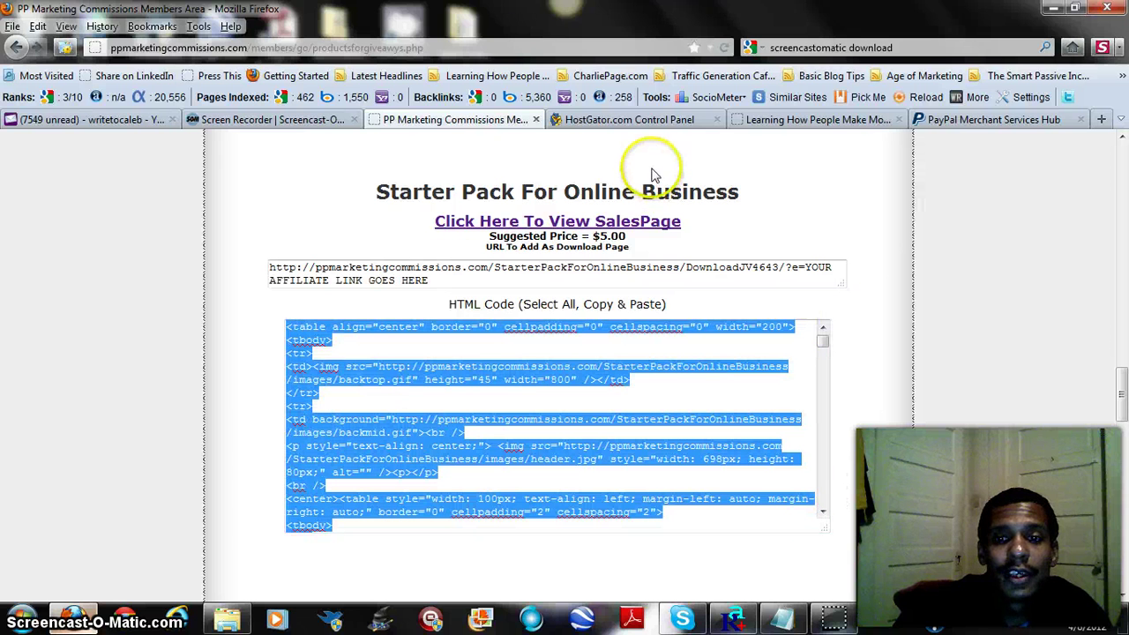
left_click(630, 124)
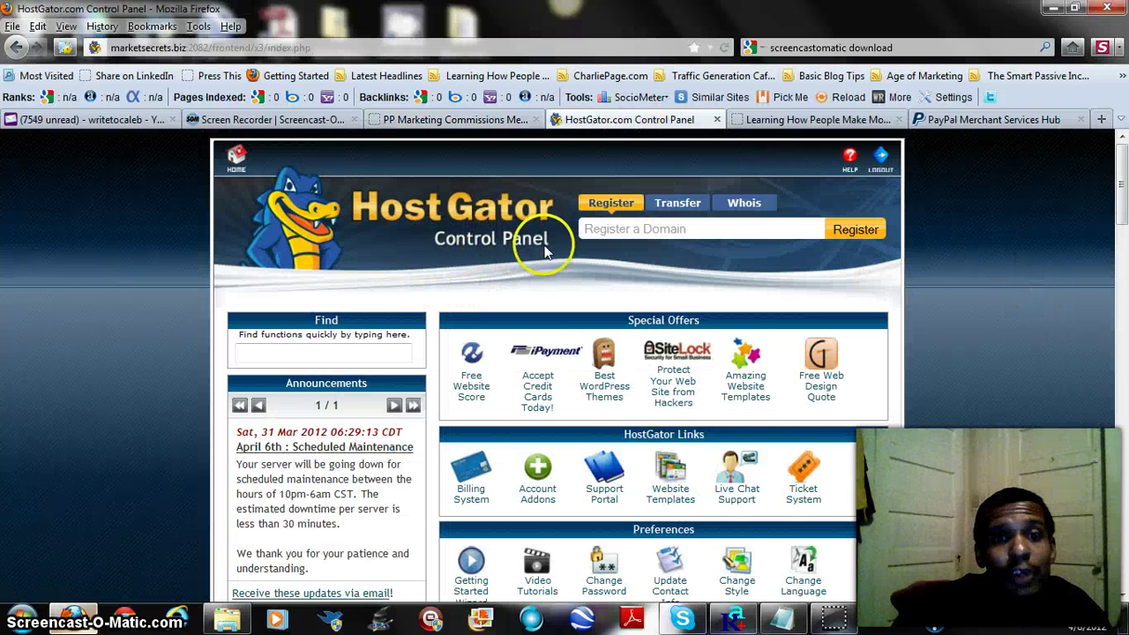
- Scroll down the cPanel home page and go to Subdomains
left_click_drag(1121, 177, 1123, 351)
left_click(473, 426)
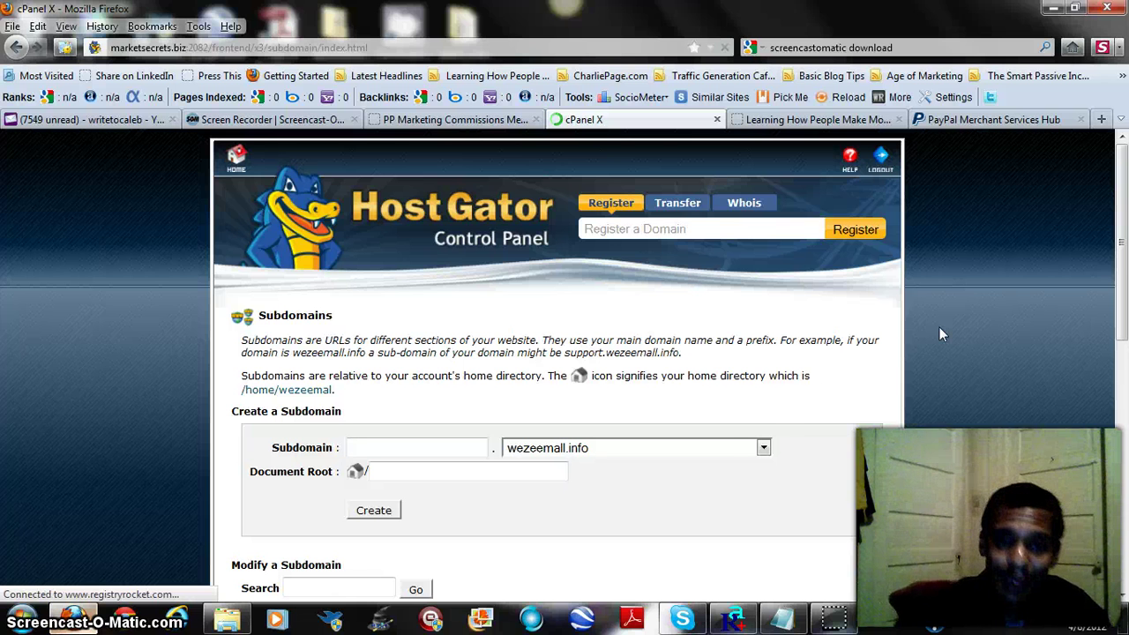
- Choose marketsecrets.biz as the parent domain for the new subdomain
left_click(763, 450)
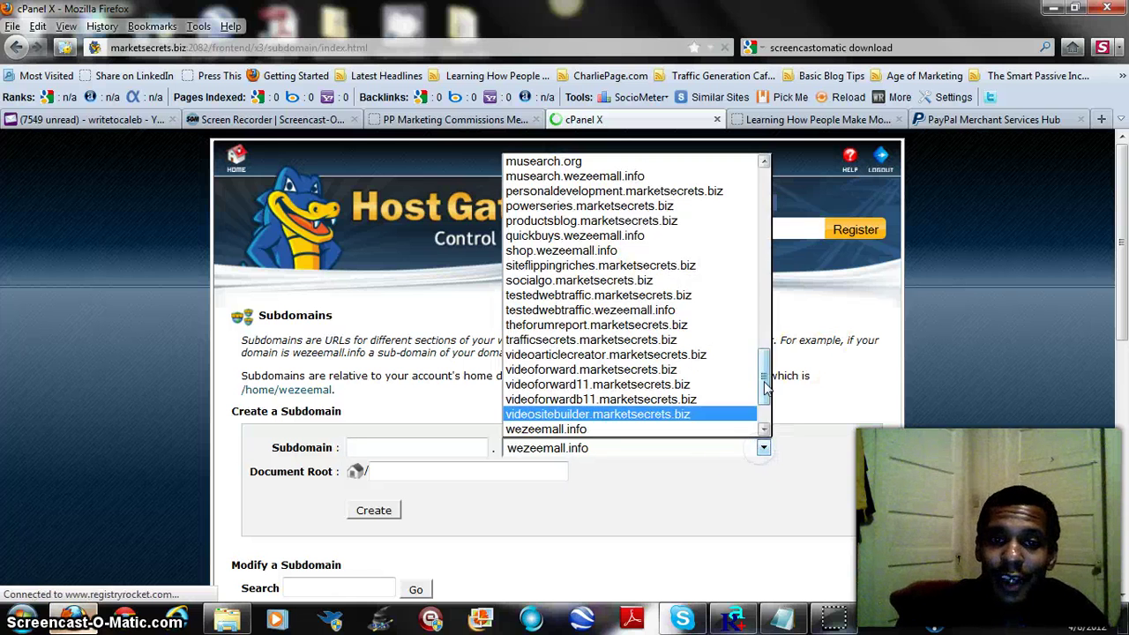
left_click_drag(765, 366, 765, 196)
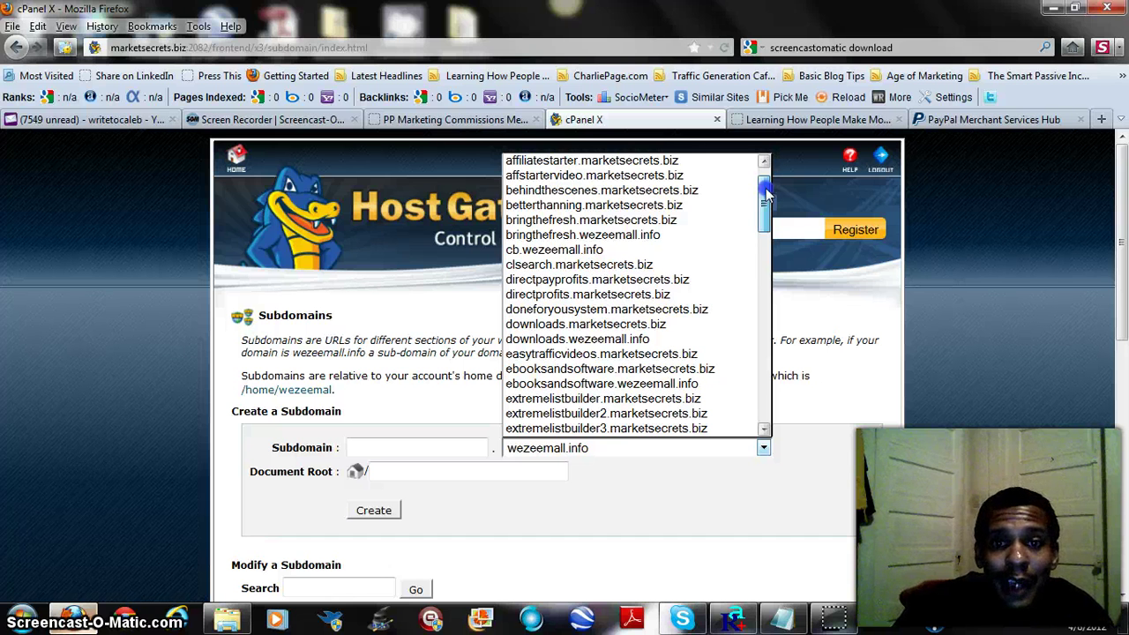
left_click_drag(766, 196, 784, 313)
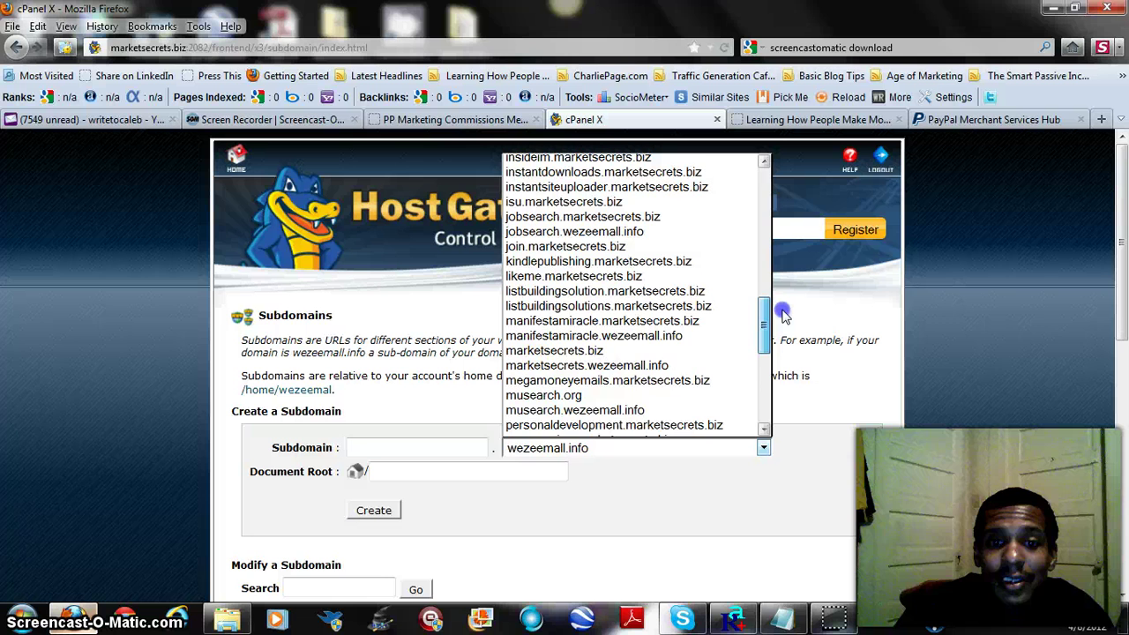
left_click(654, 351)
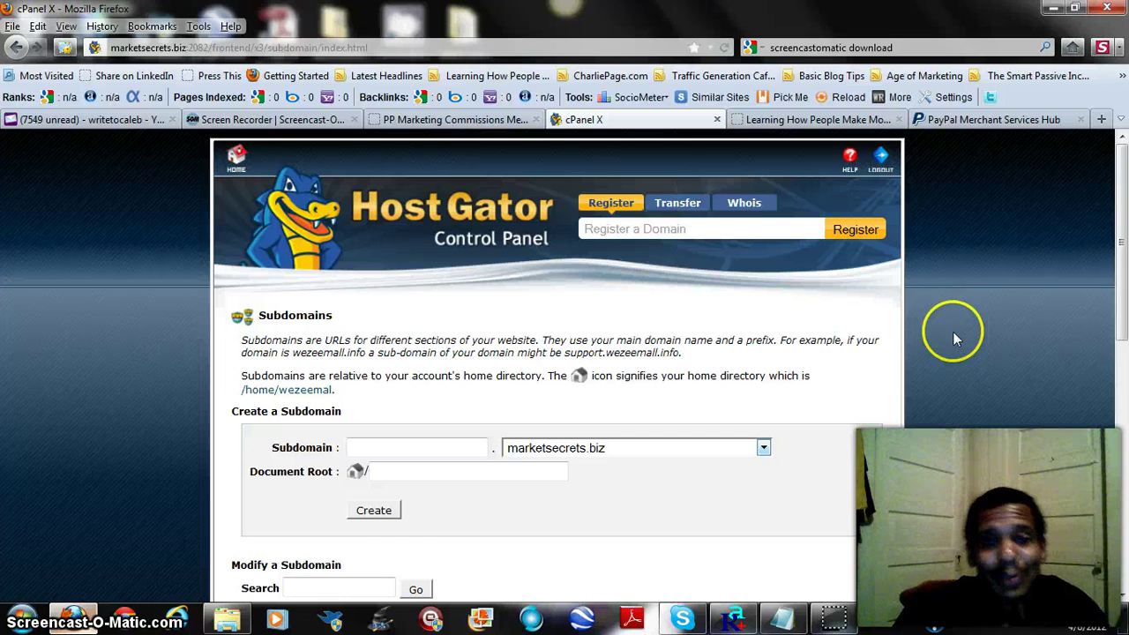
- Create subdomain 'starterpack' with document root public_html/starterpack, then return to cPanel home
left_click(408, 448)
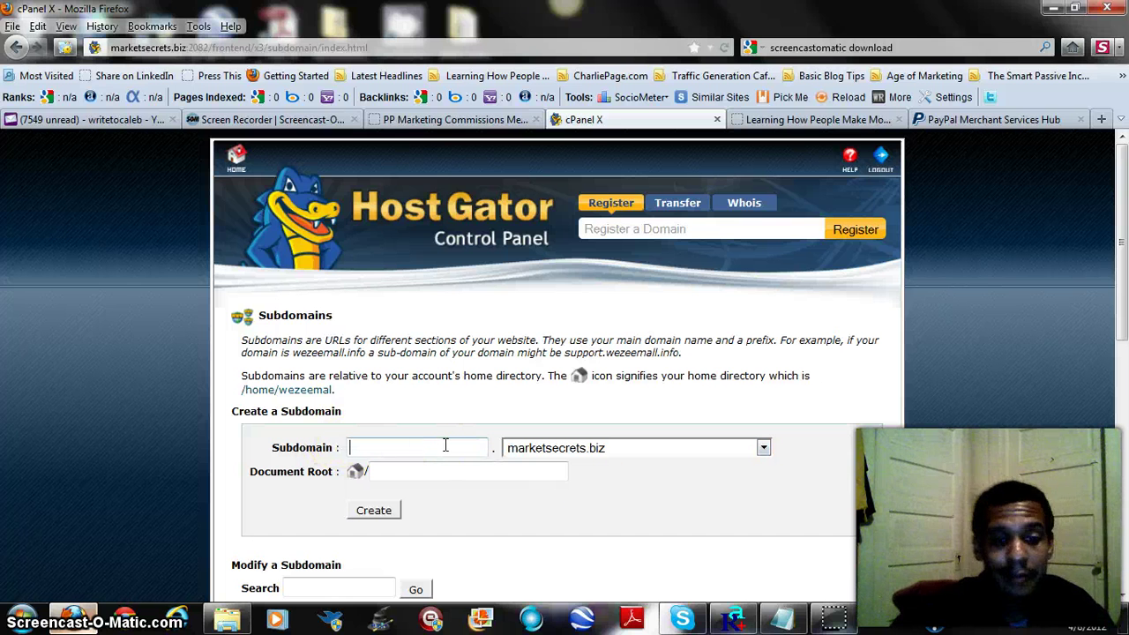
type("d")
key("BackSpace")
type("starterpack")
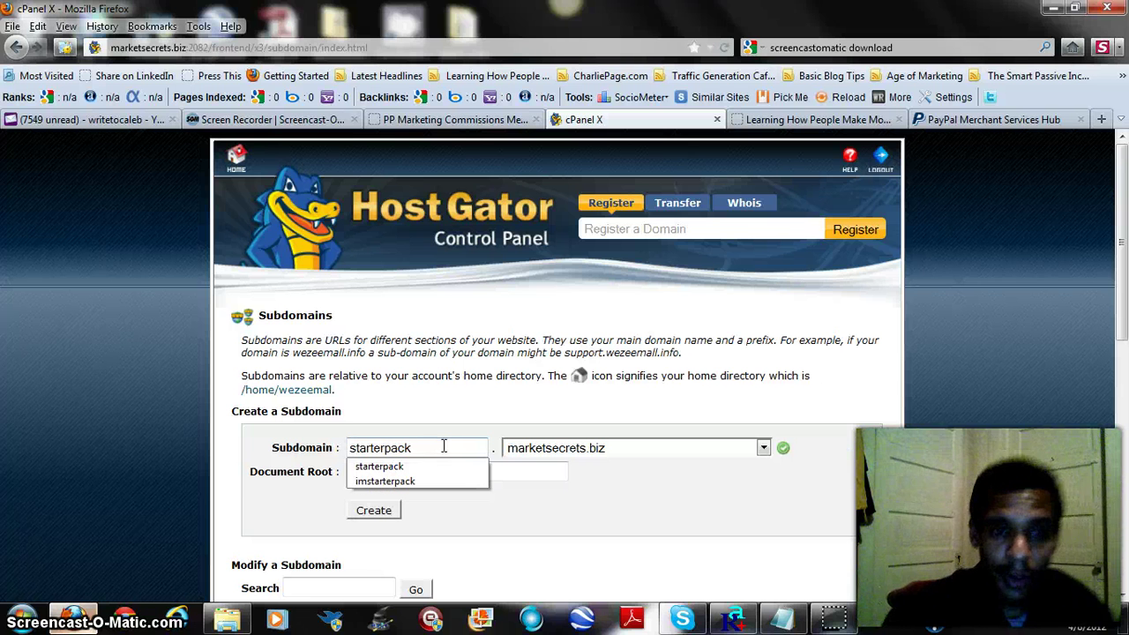
key("Down")
key("Return")
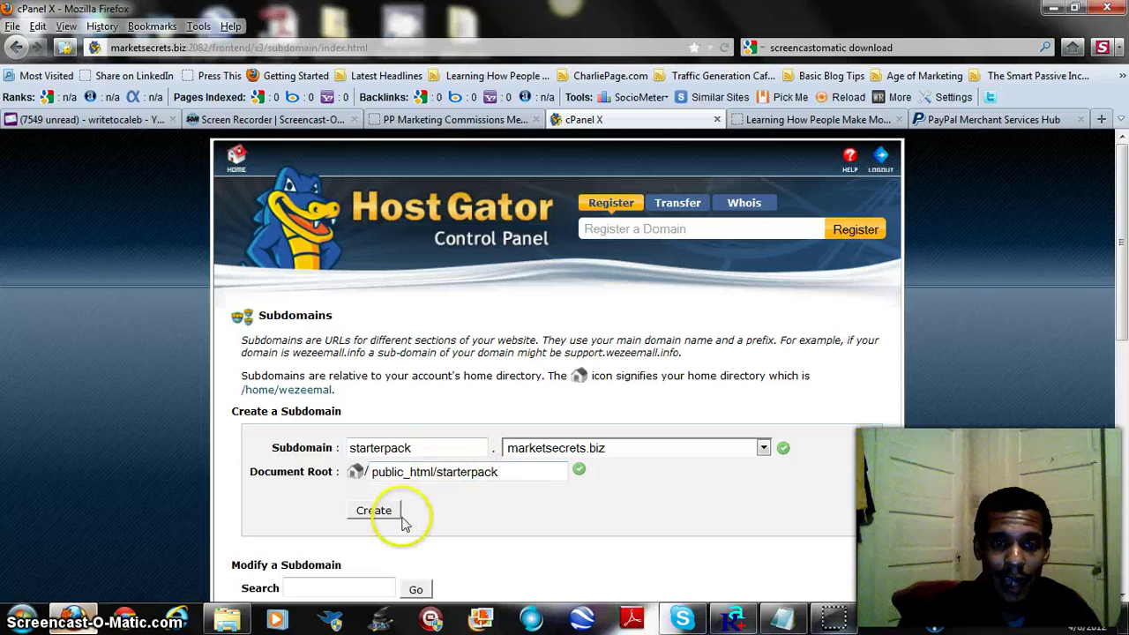
left_click(374, 510)
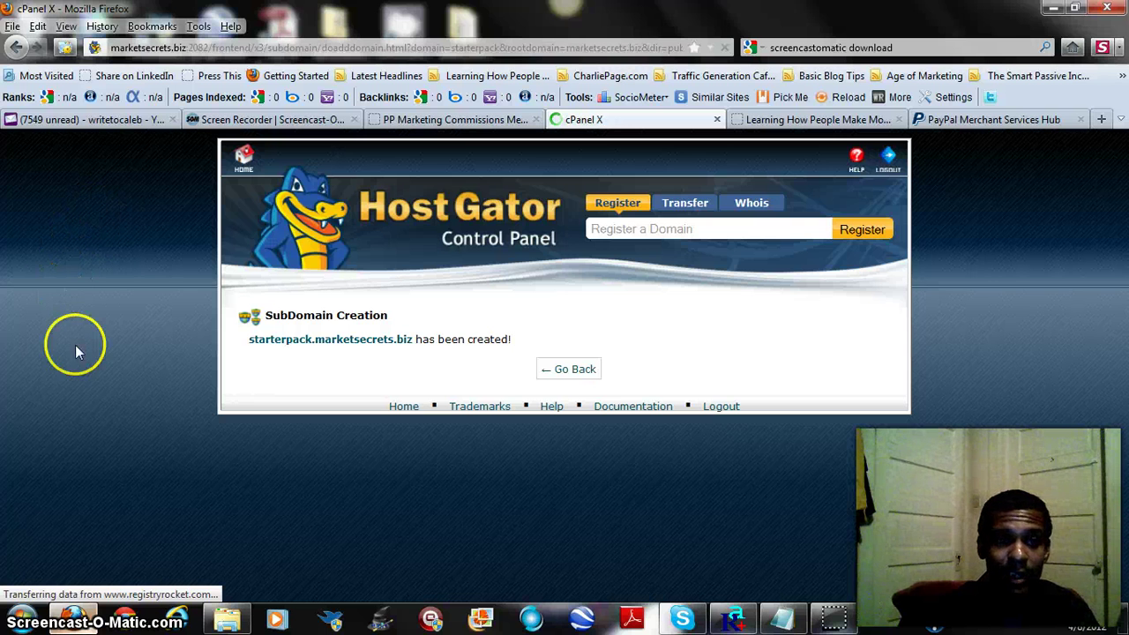
left_click(244, 164)
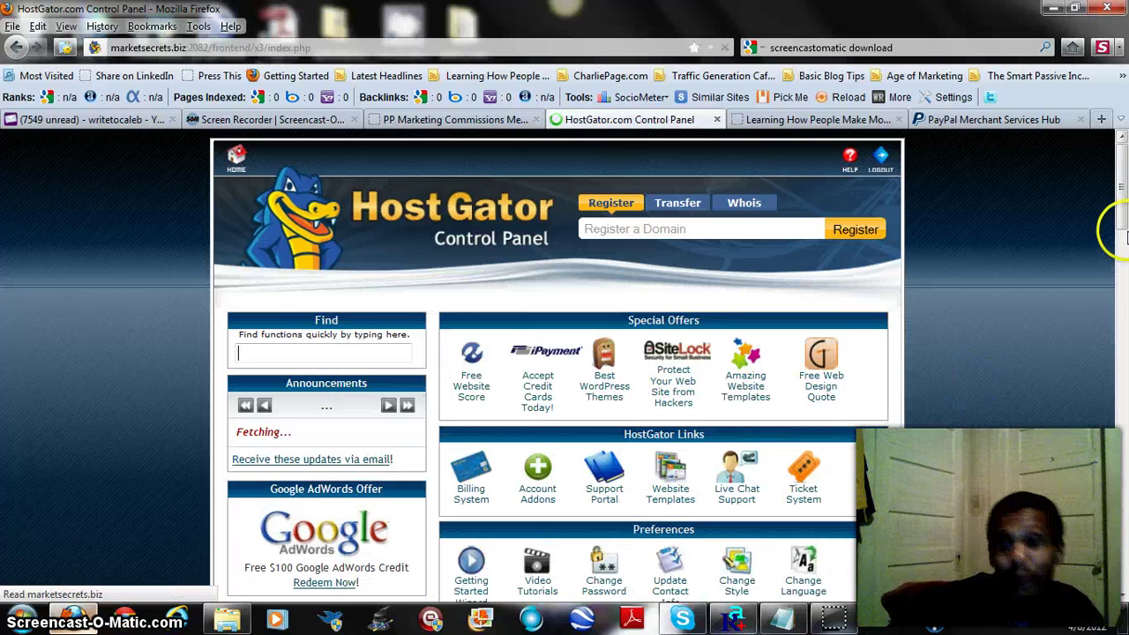
- Open File Manager at the starterpack.marketsecrets.biz document root, public_html/starterpack
left_click_drag(1121, 233, 1122, 369)
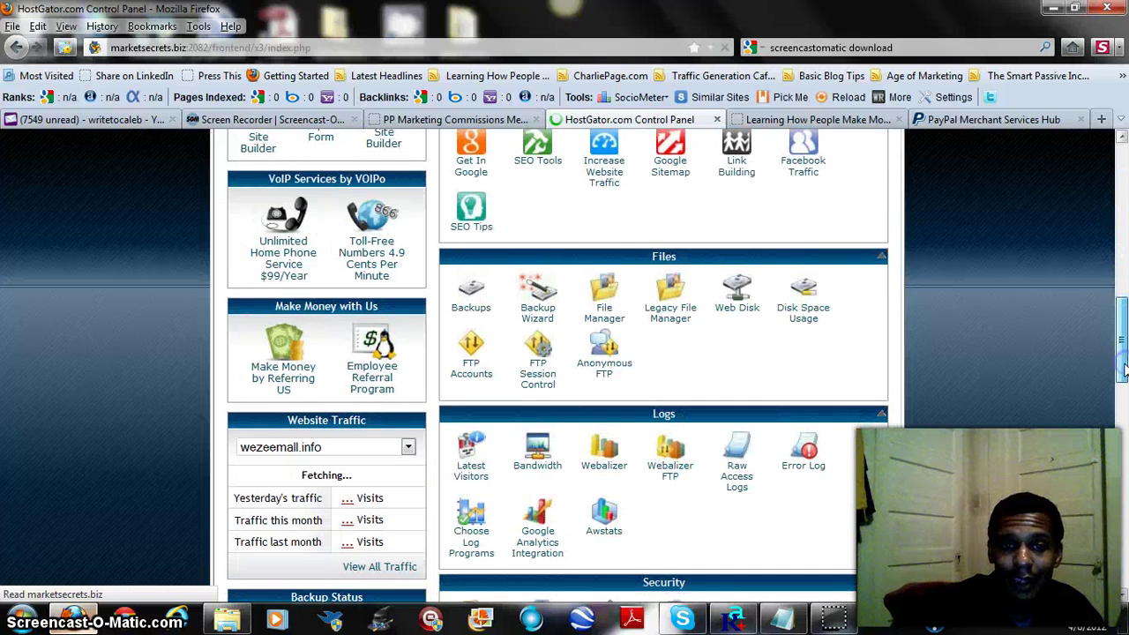
left_click(603, 318)
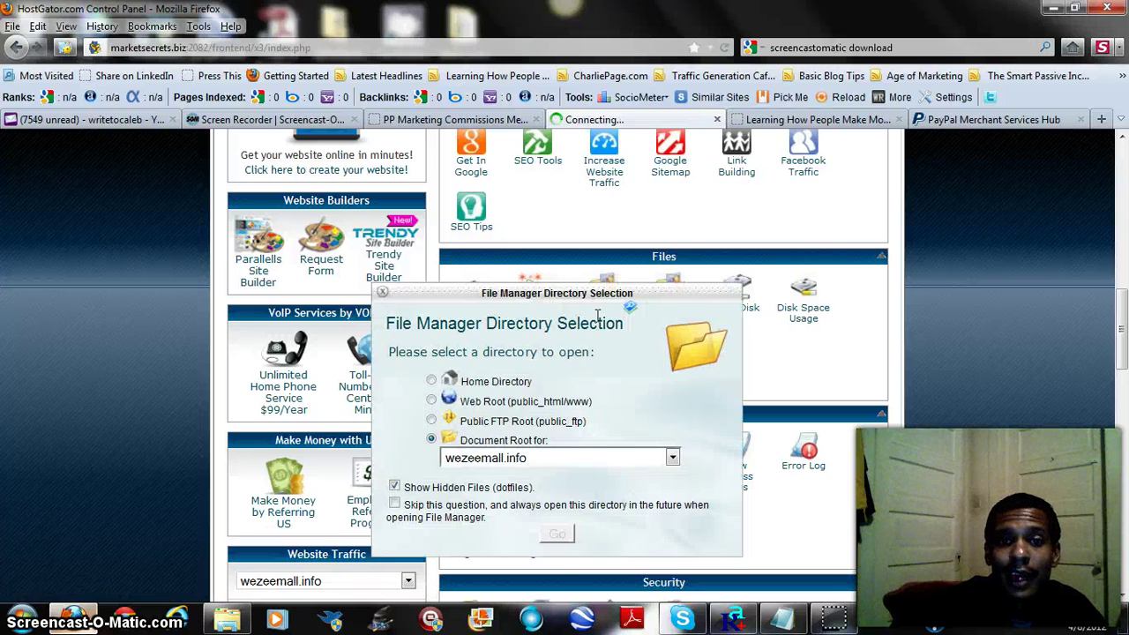
left_click(673, 459)
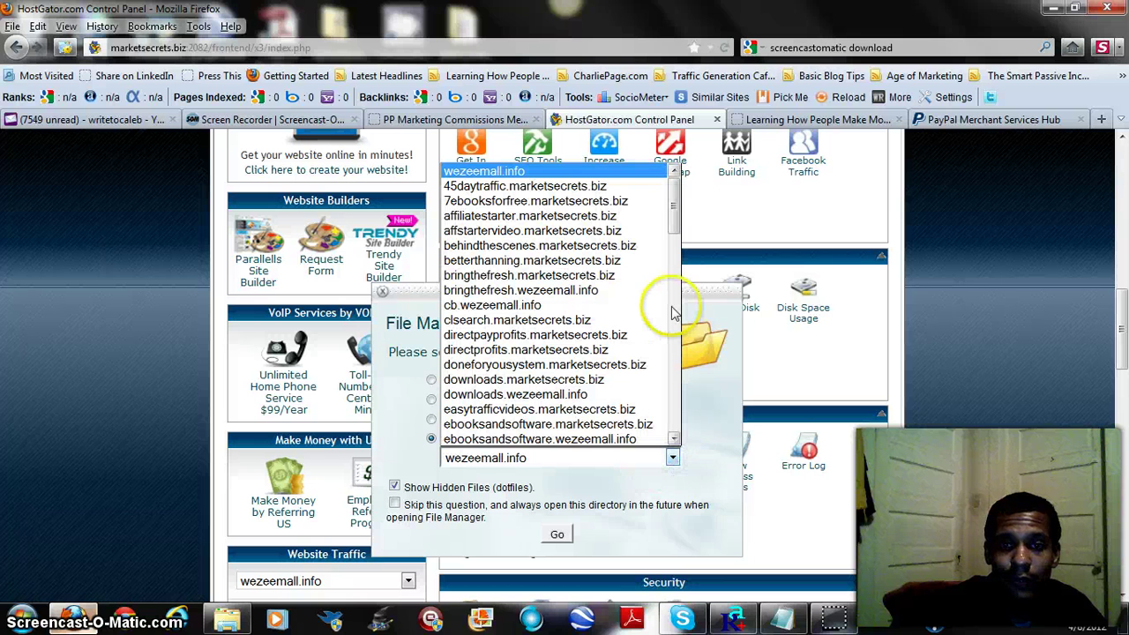
scroll(673, 313, "down", 10)
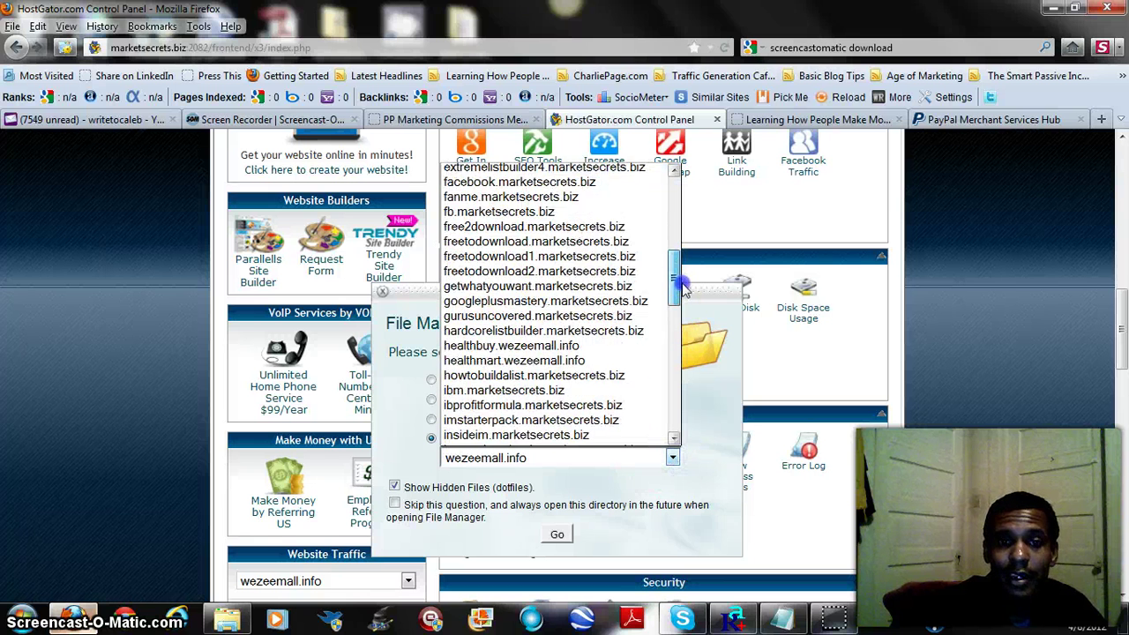
scroll(688, 322, "down", 3)
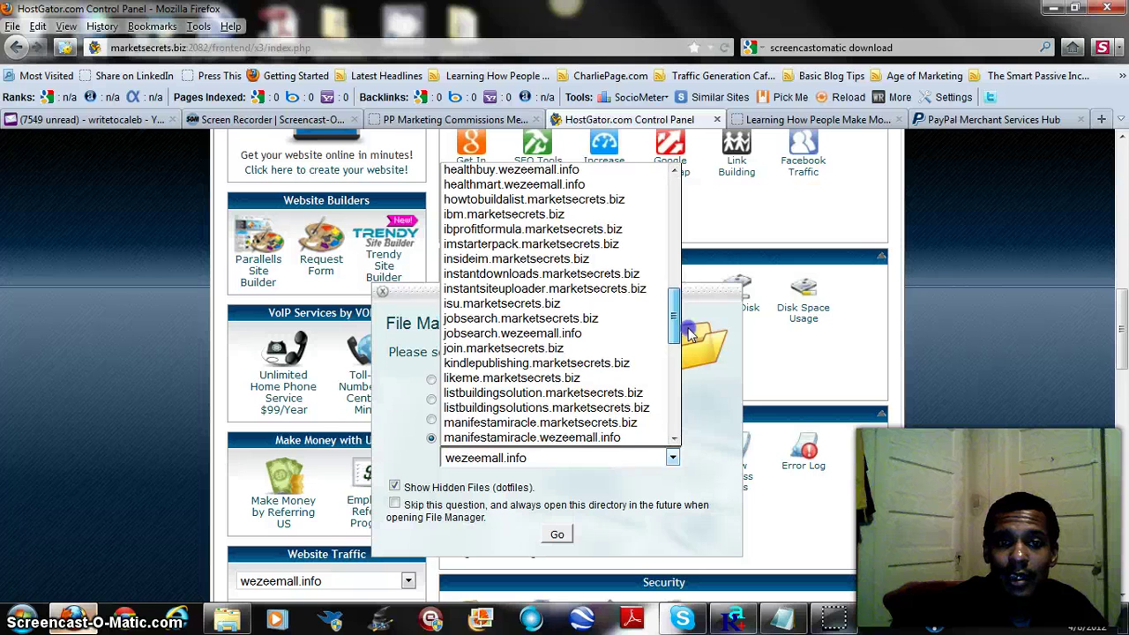
left_click_drag(691, 331, 693, 395)
left_click(581, 346)
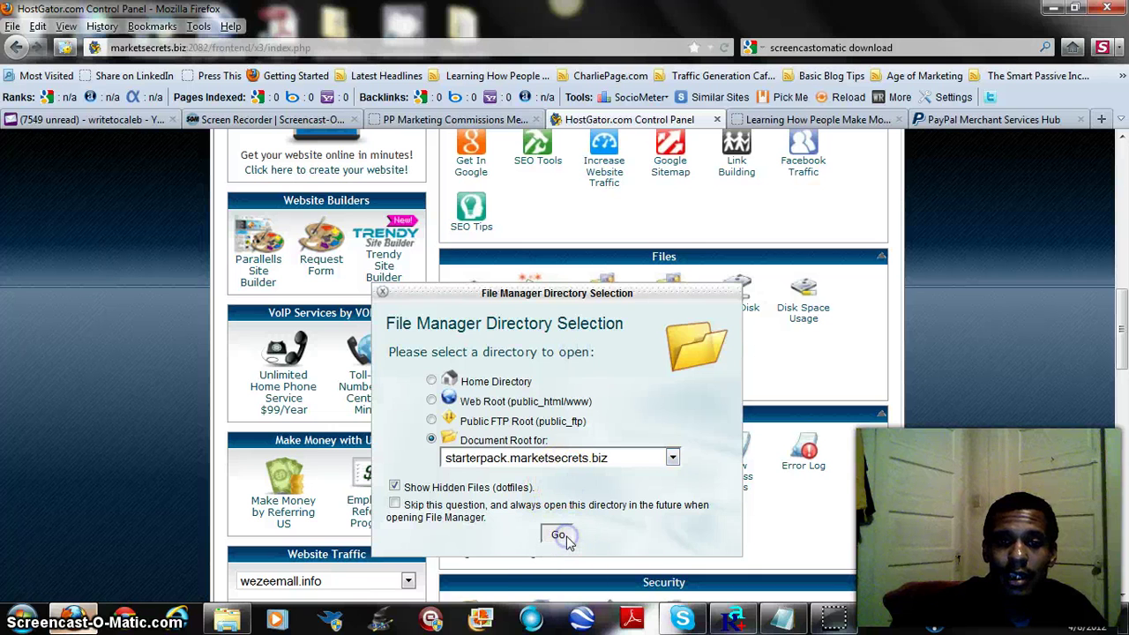
left_click(559, 535)
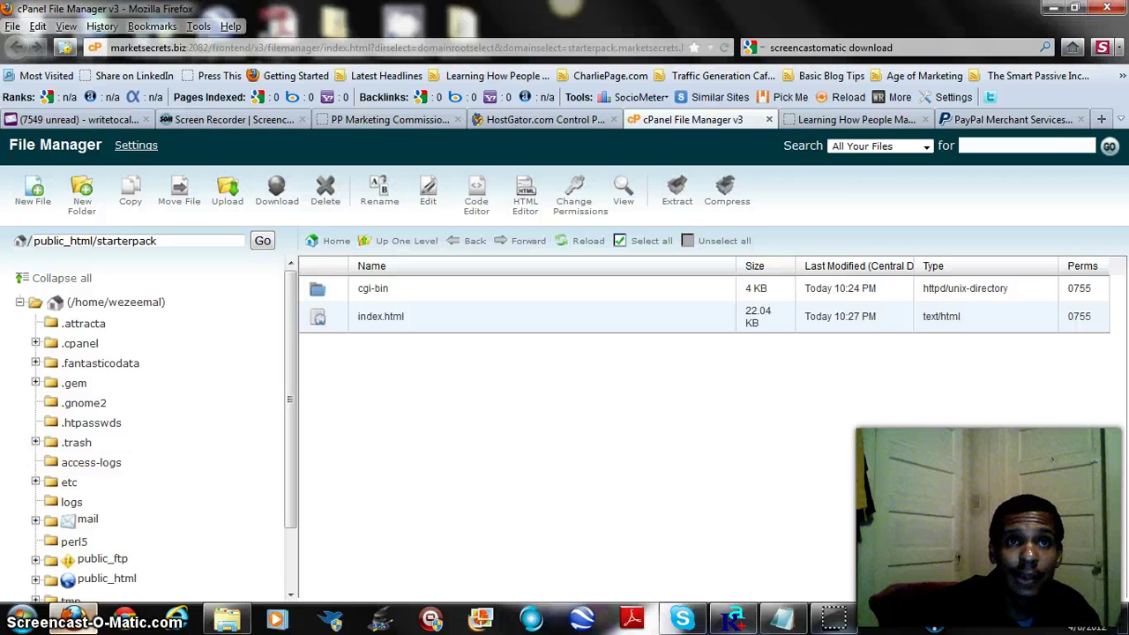
- Delete the 22.04 KB index.html from public_html/starterpack, confirming the deletion
right_click(376, 321)
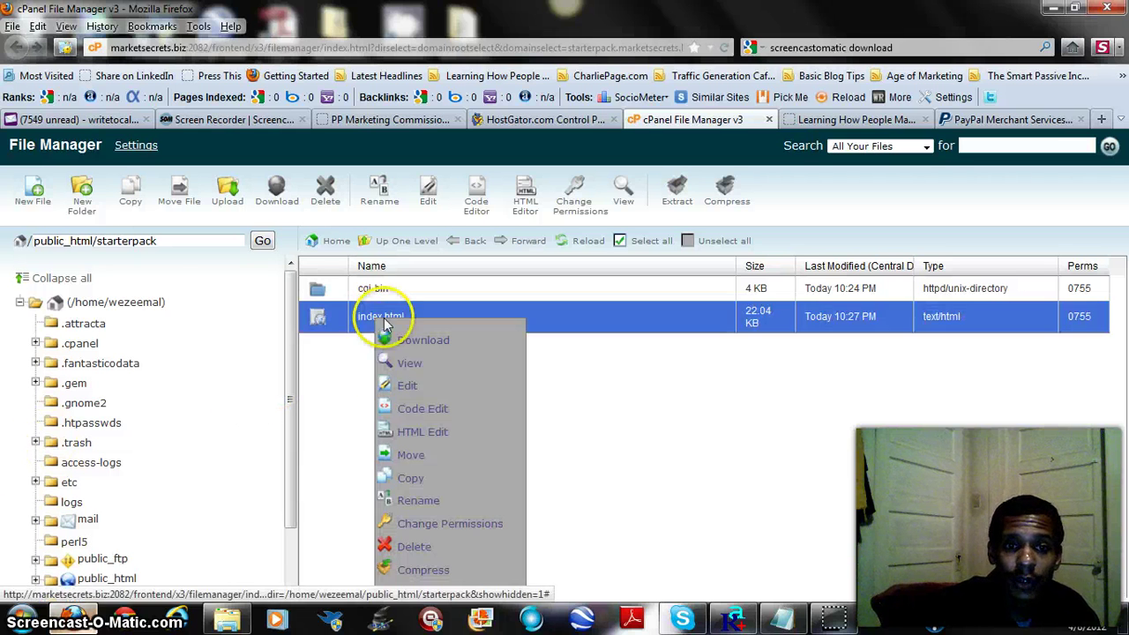
left_click(346, 381)
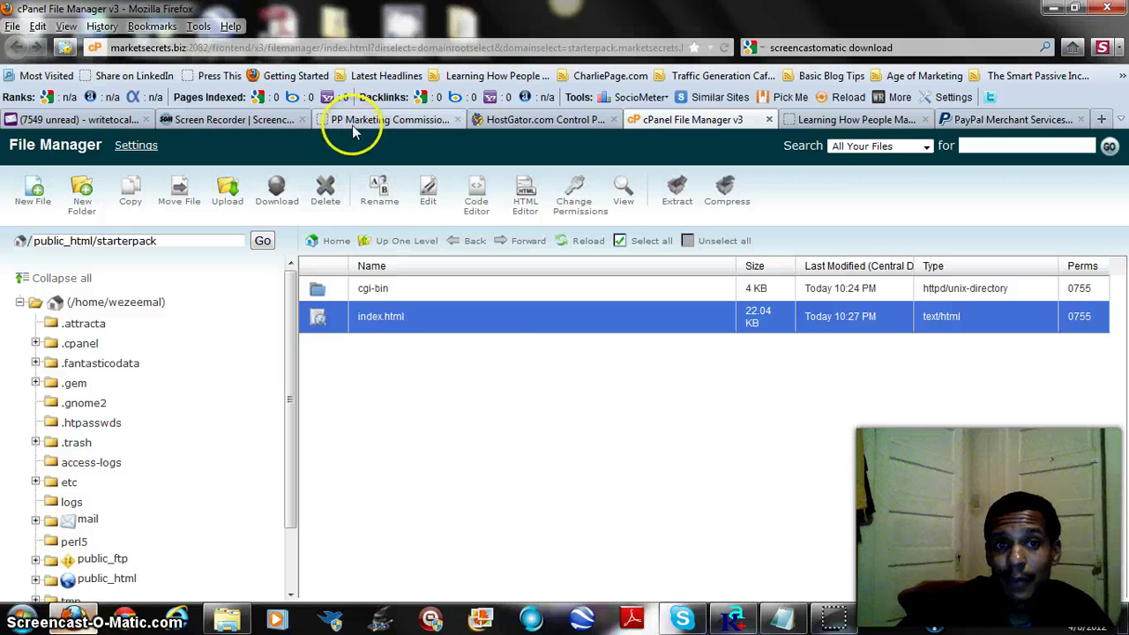
right_click(374, 318)
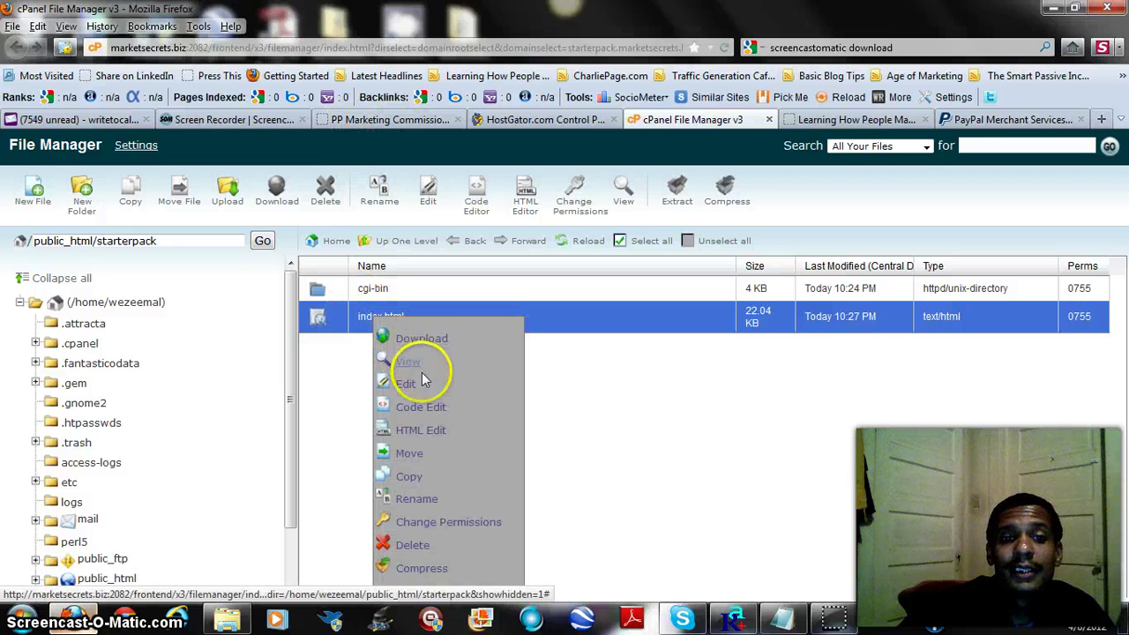
left_click(410, 546)
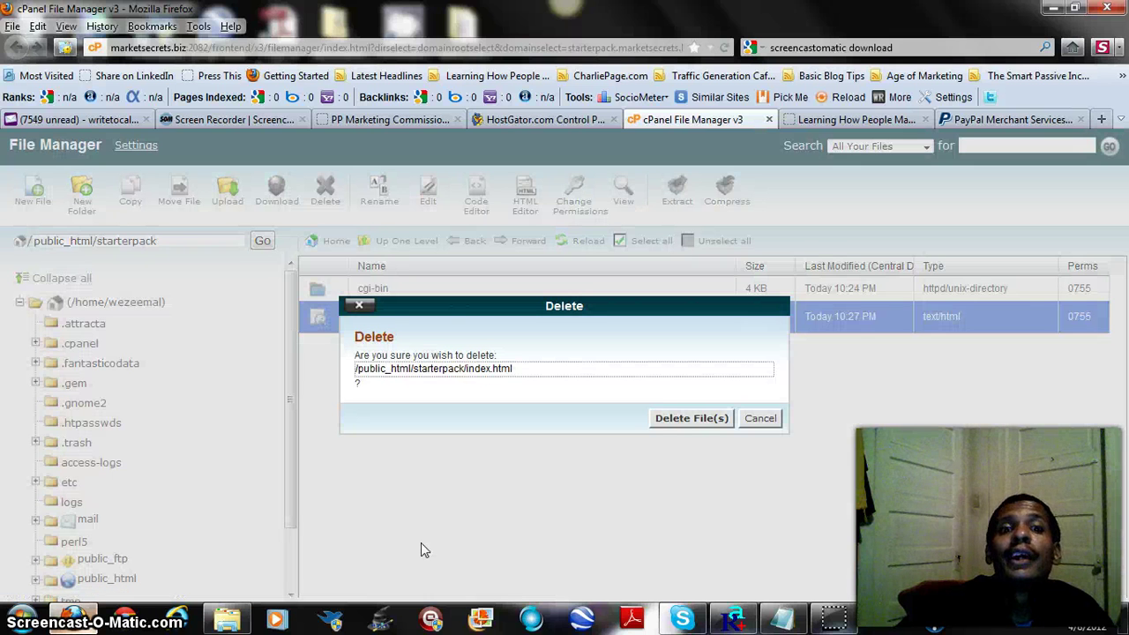
left_click(681, 420)
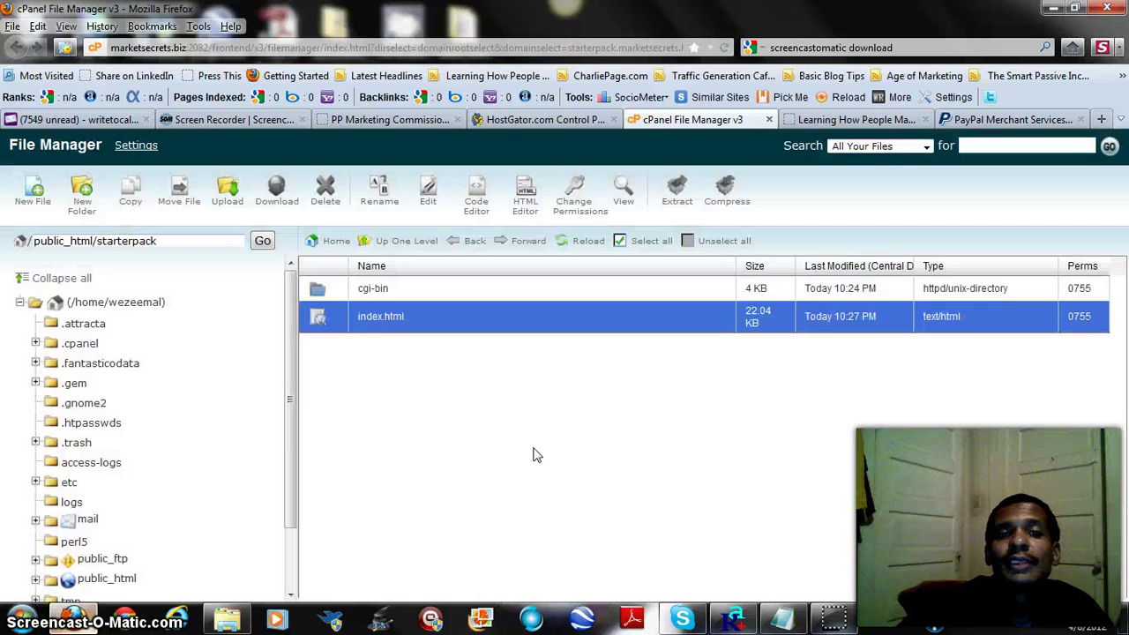
left_click(433, 501)
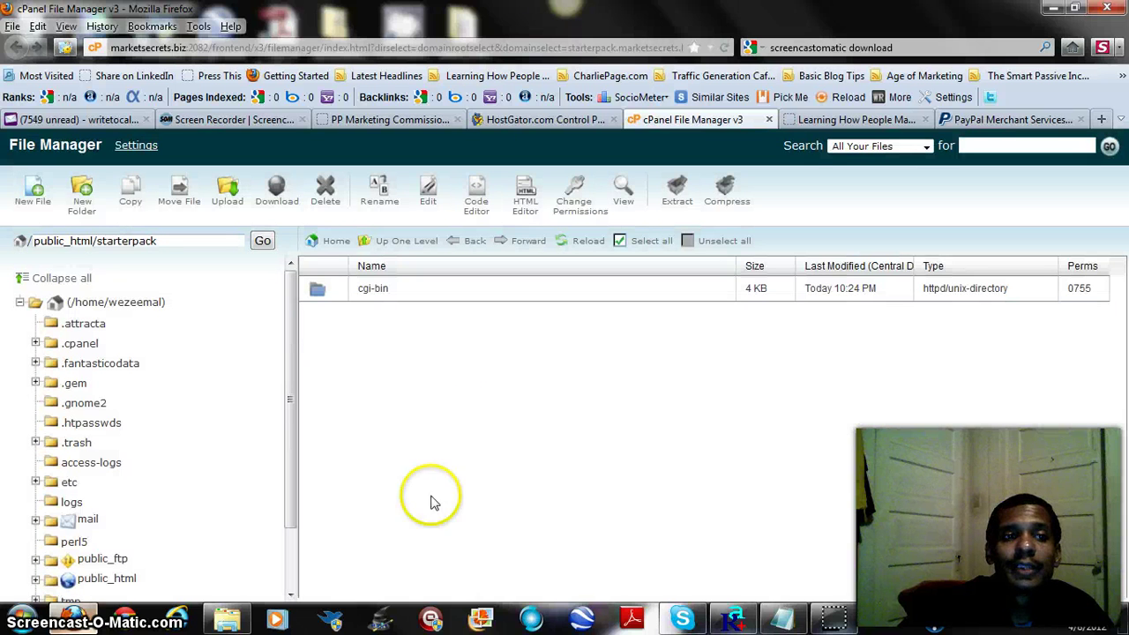
- Create a new empty file named index.html in public_html/starterpack
left_click(37, 207)
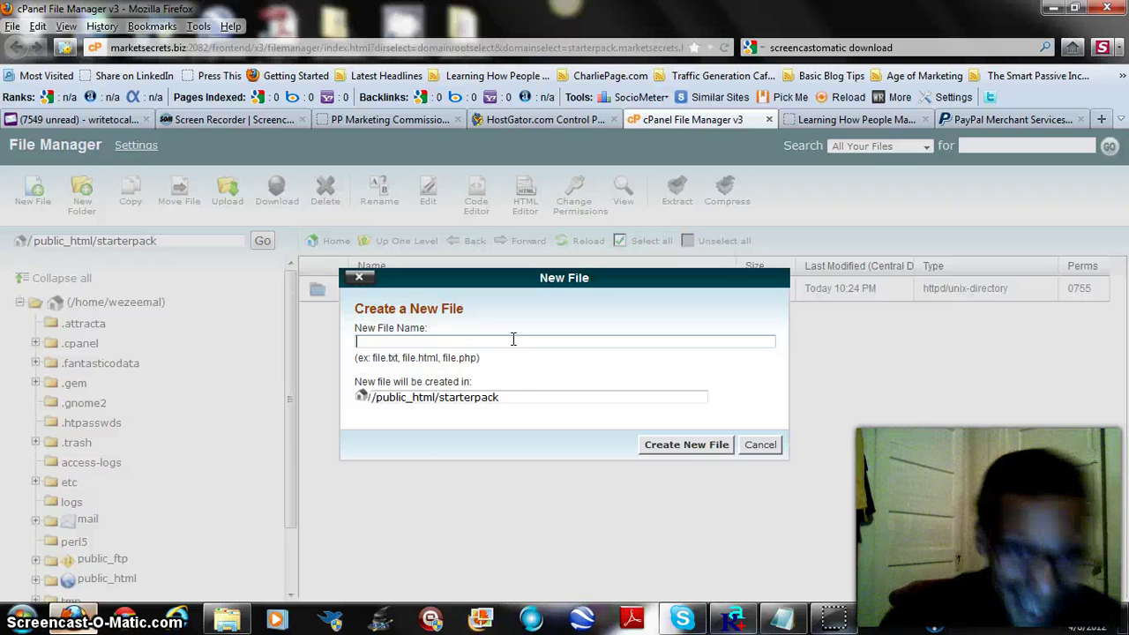
left_click(499, 363)
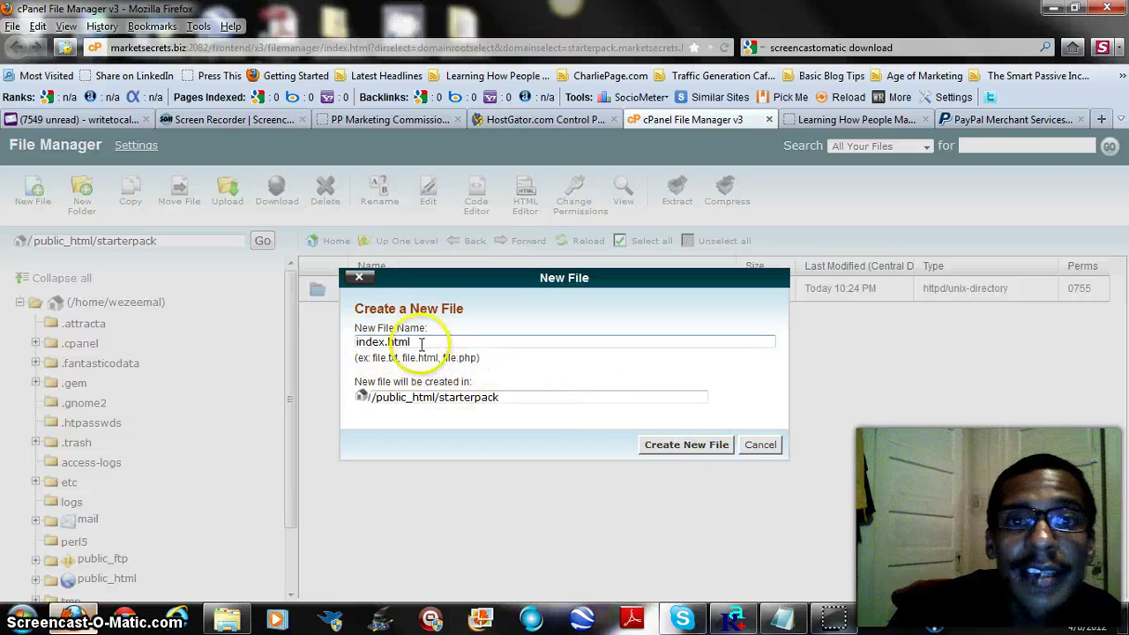
left_click(676, 448)
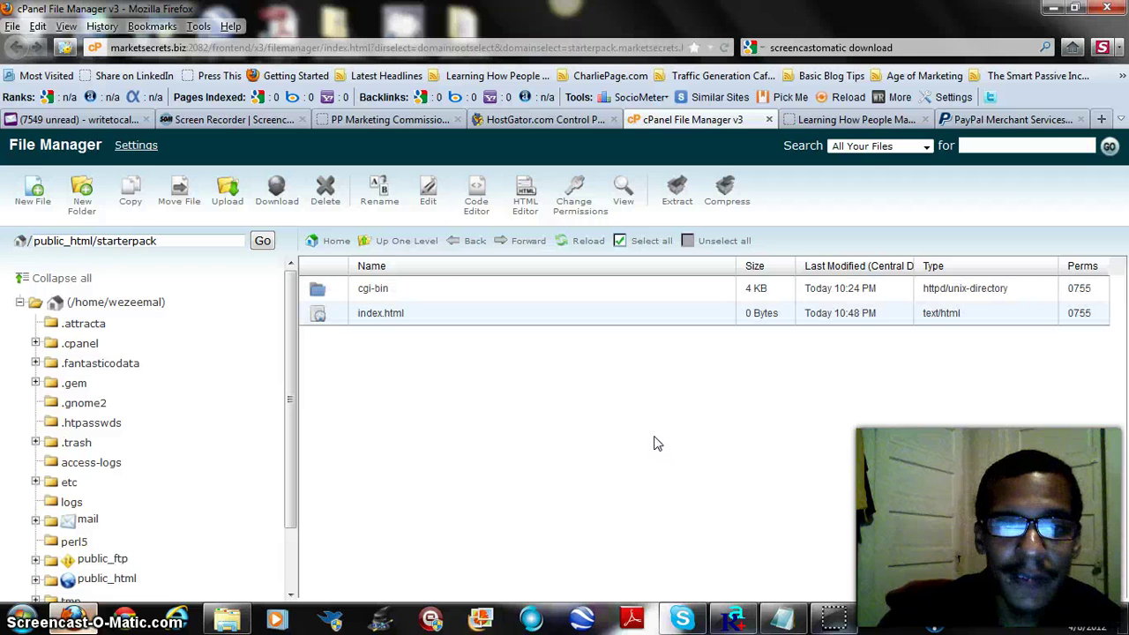
right_click(377, 315)
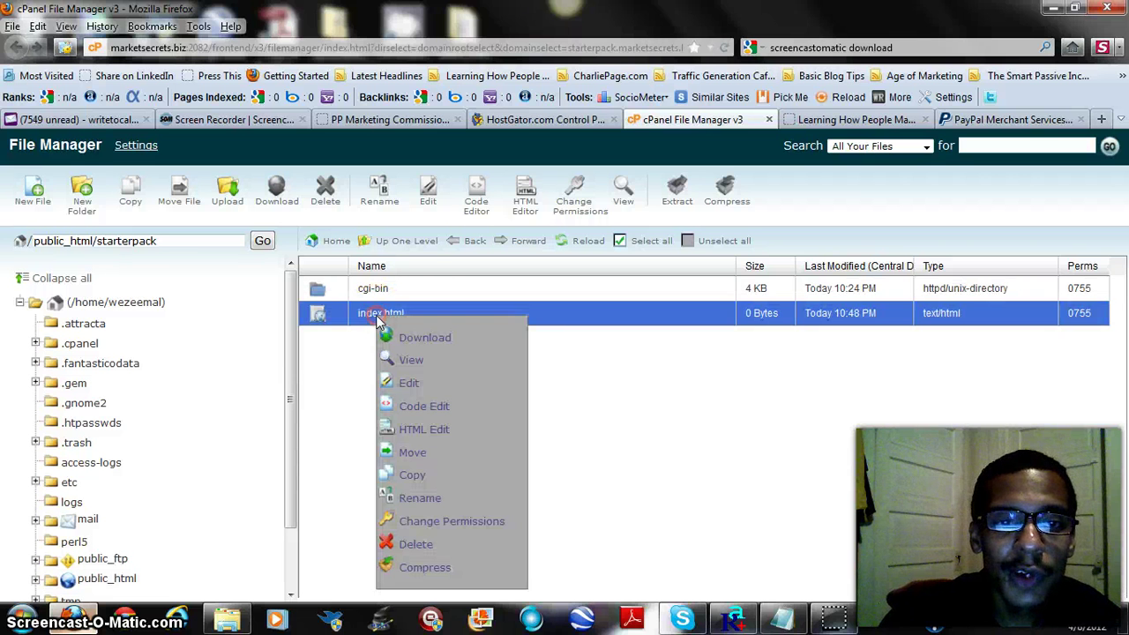
- Open index.html for editing and copy all the Starter Pack HTML code from PP Marketing
left_click(411, 390)
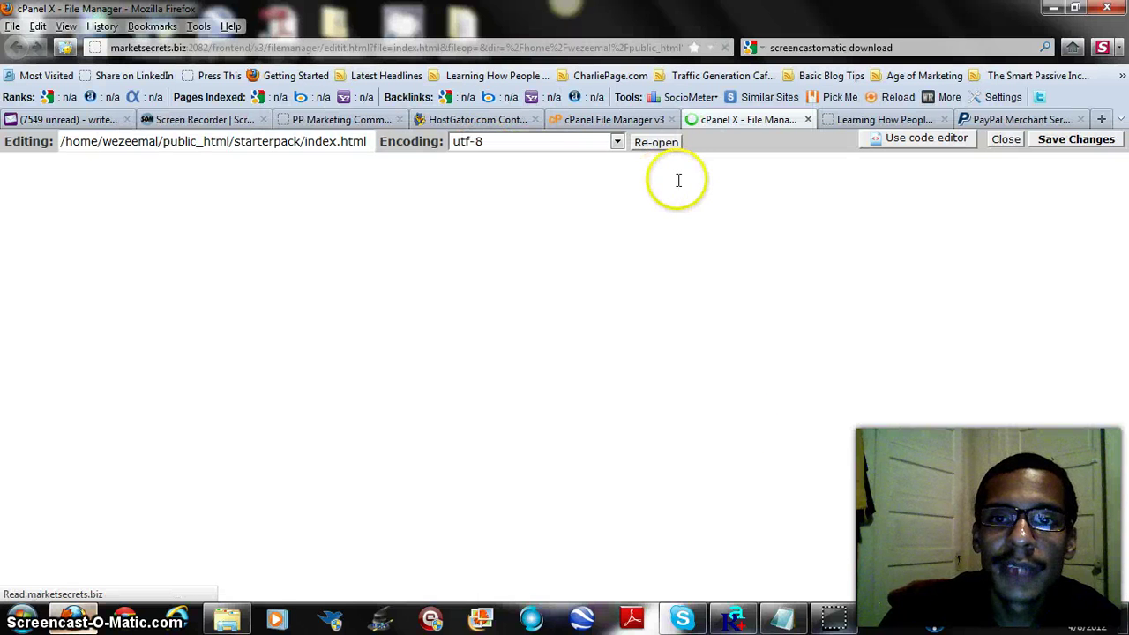
left_click(357, 124)
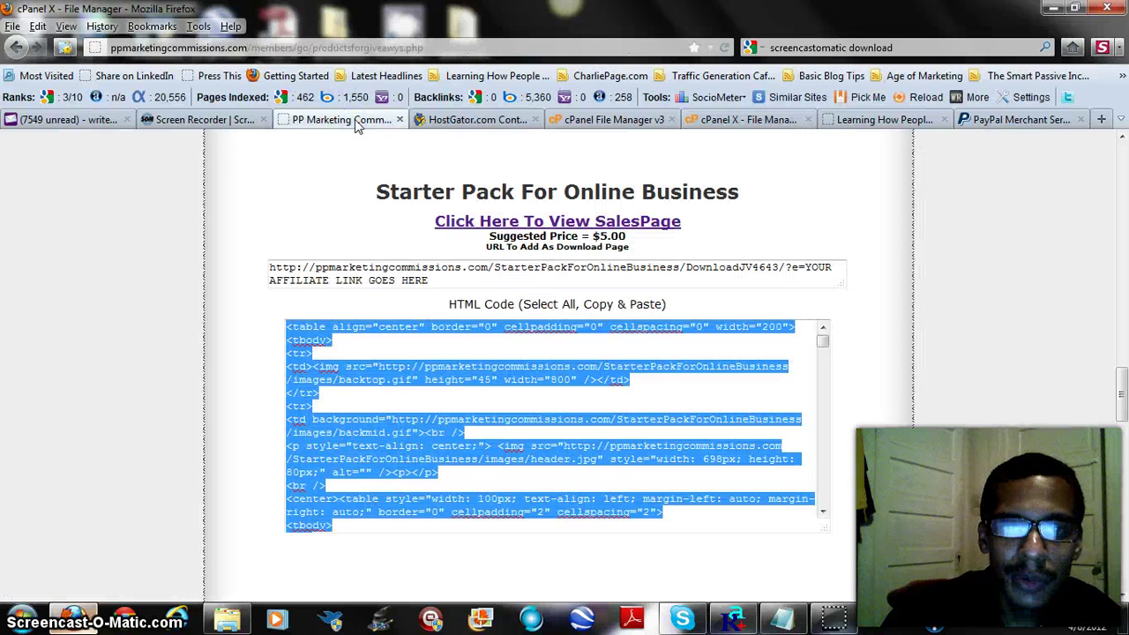
scroll(383, 340, "down", 3)
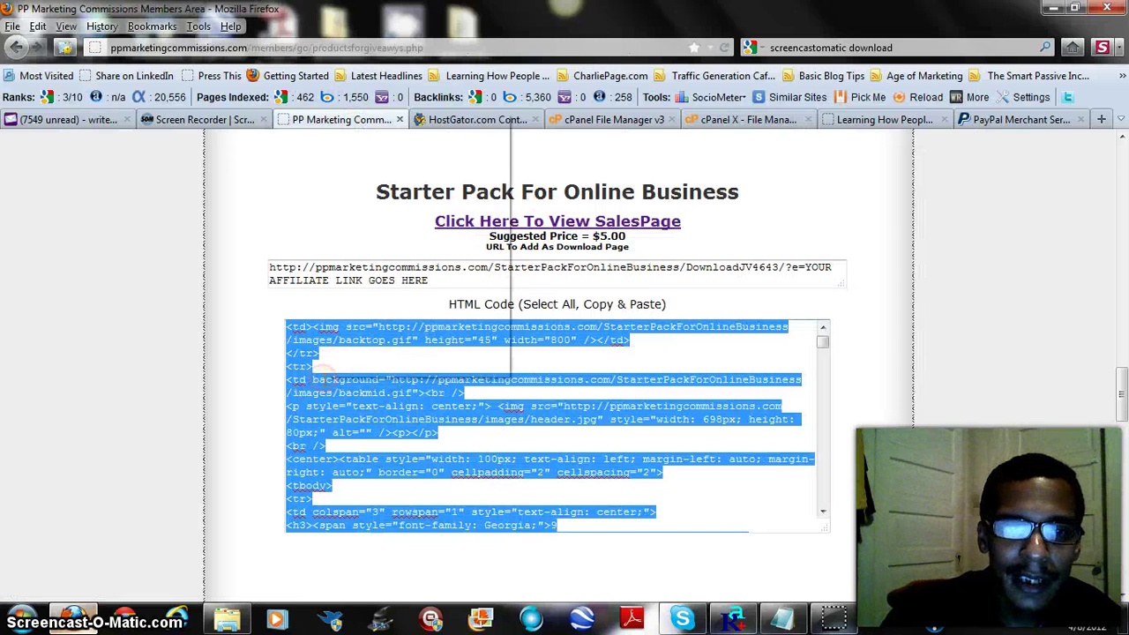
right_click(325, 378)
left_click(393, 224)
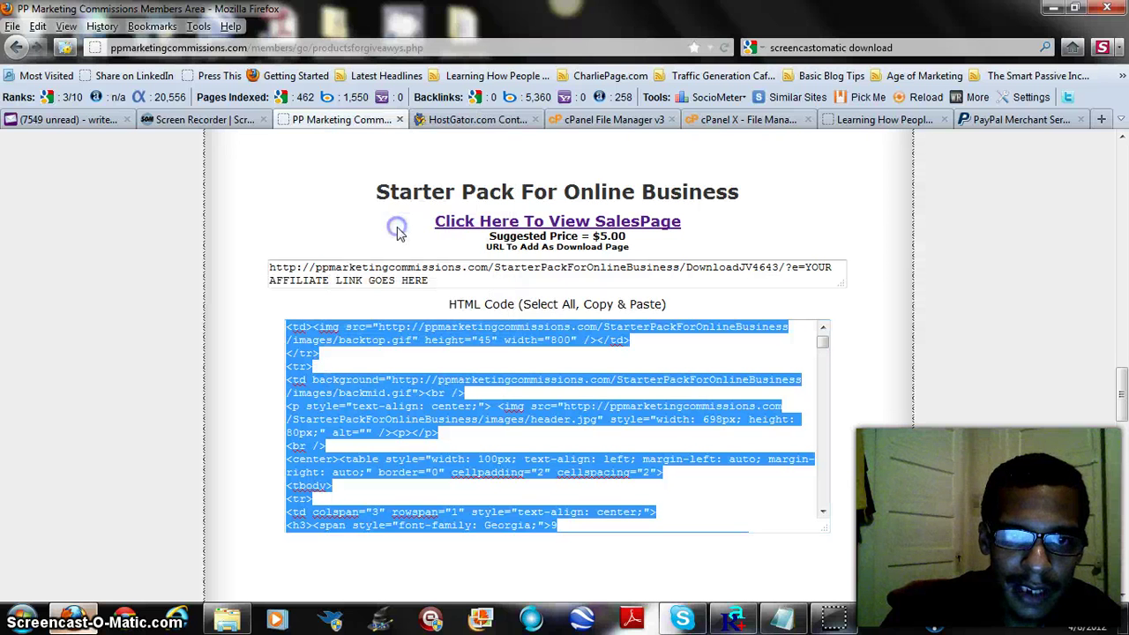
right_click(338, 406)
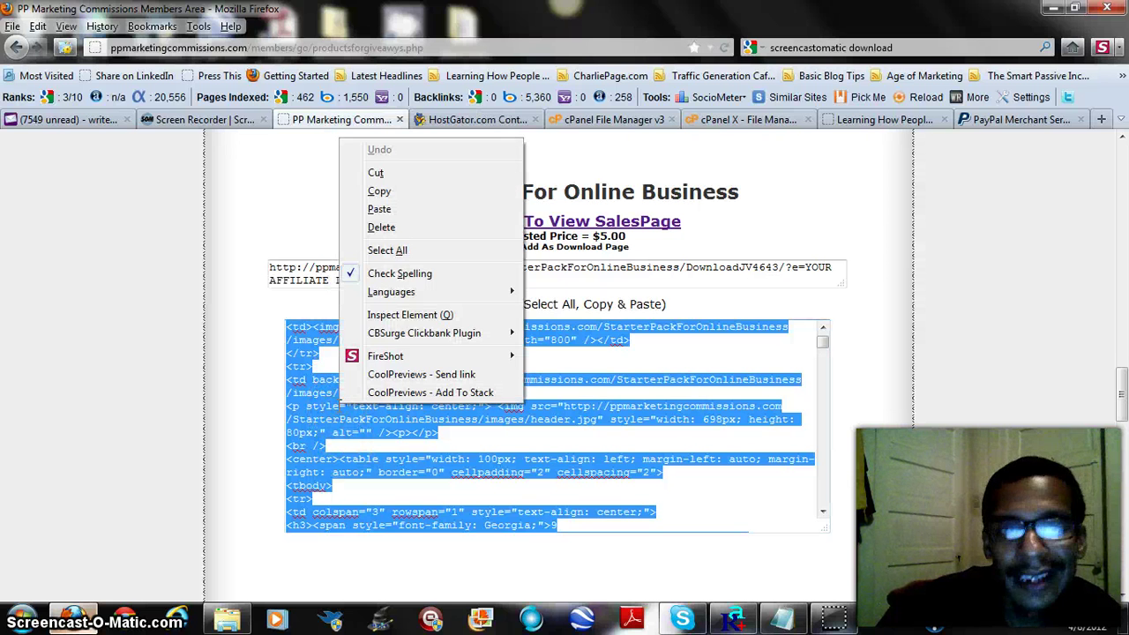
left_click(379, 191)
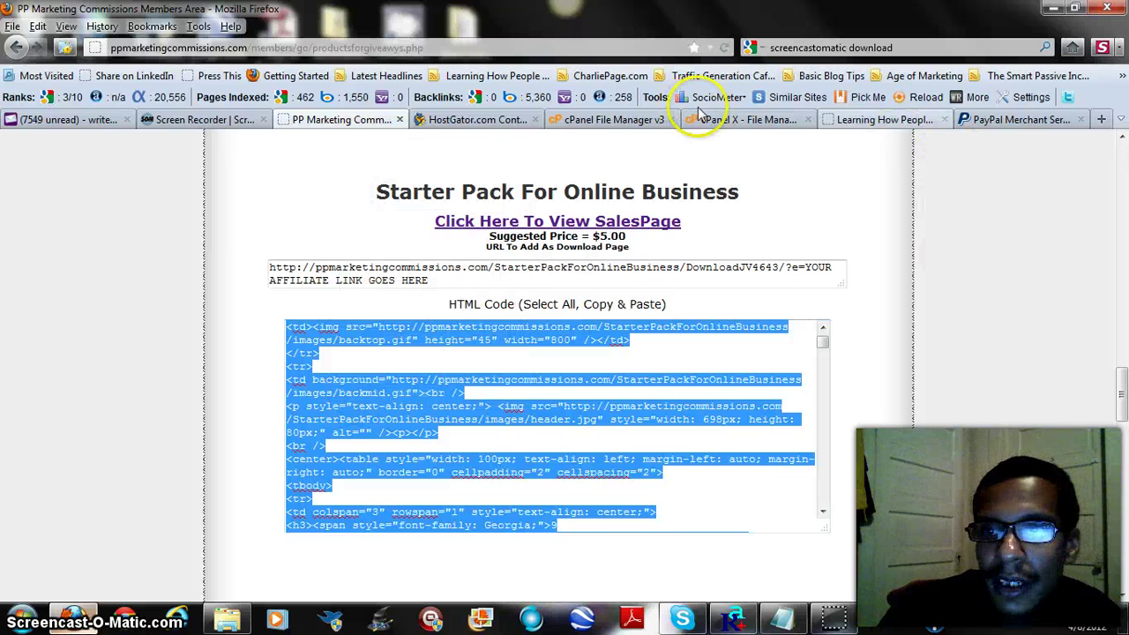
- Paste the Starter Pack HTML into the empty index.html and save the changes
left_click(729, 119)
right_click(327, 229)
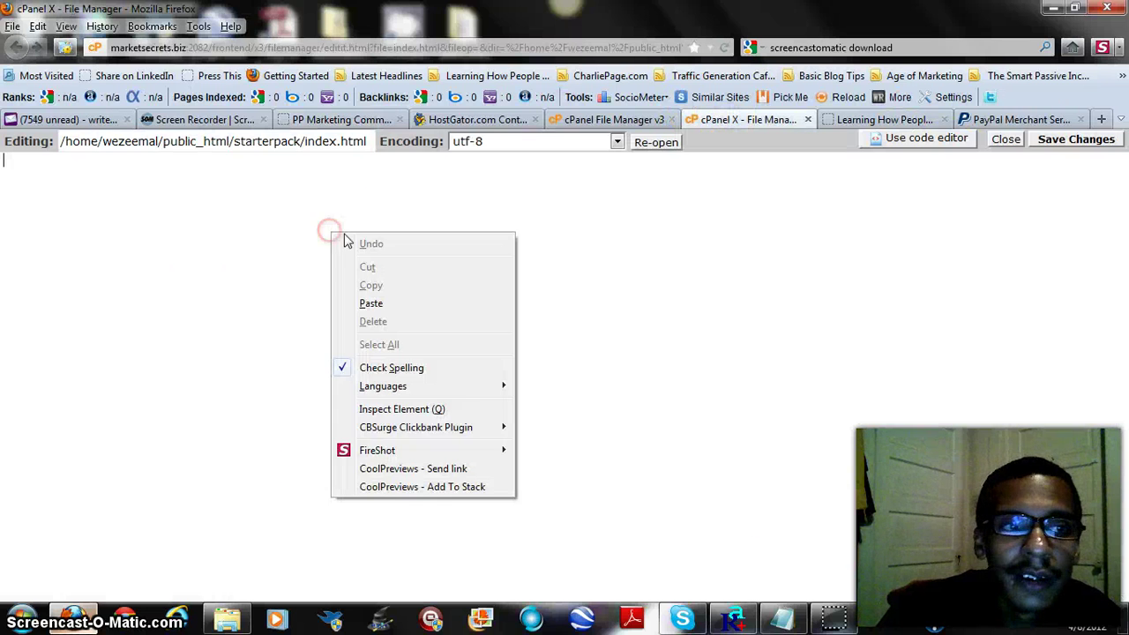
left_click(409, 305)
left_click(1050, 140)
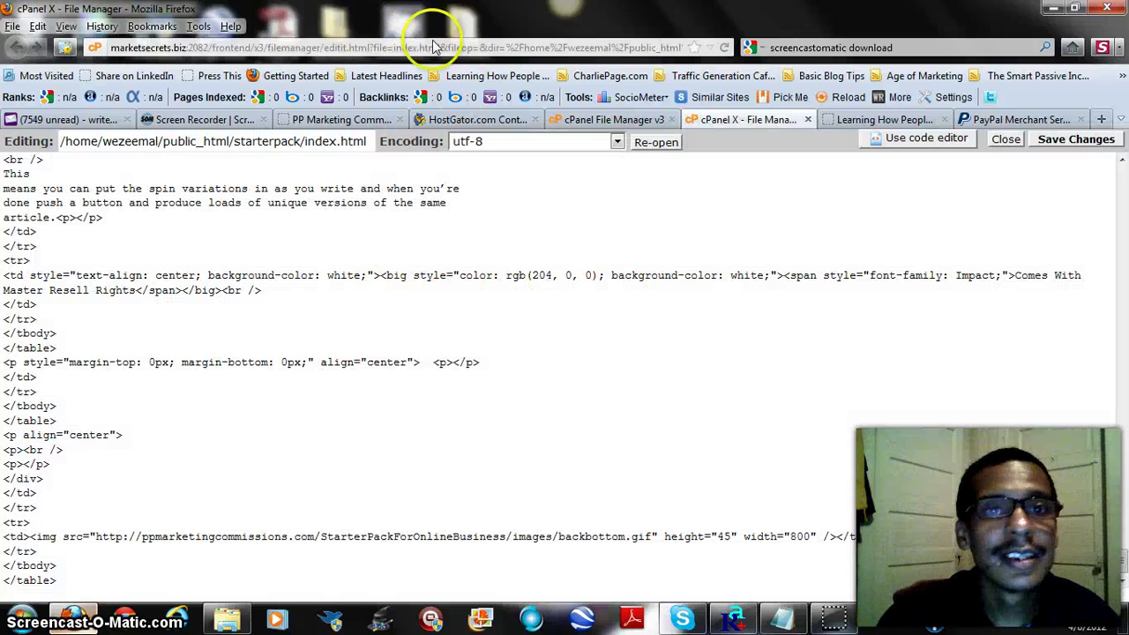
left_click(520, 45)
- Load starterpack.marketsecrets.biz in Firefox and reload it to get the new page
type("starterp")
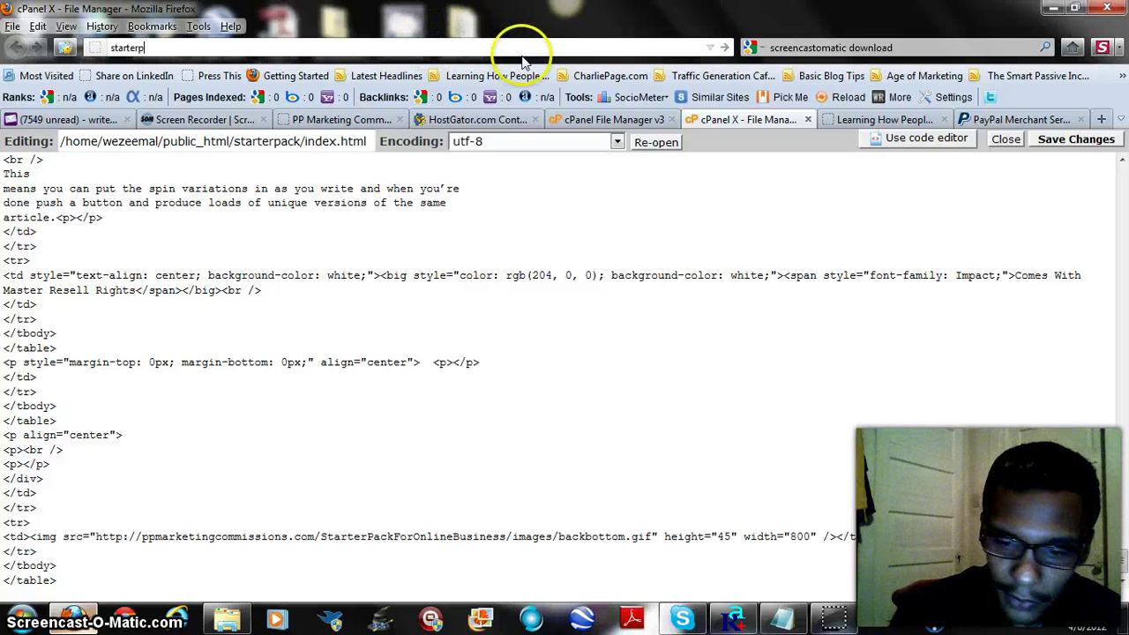
type("ack")
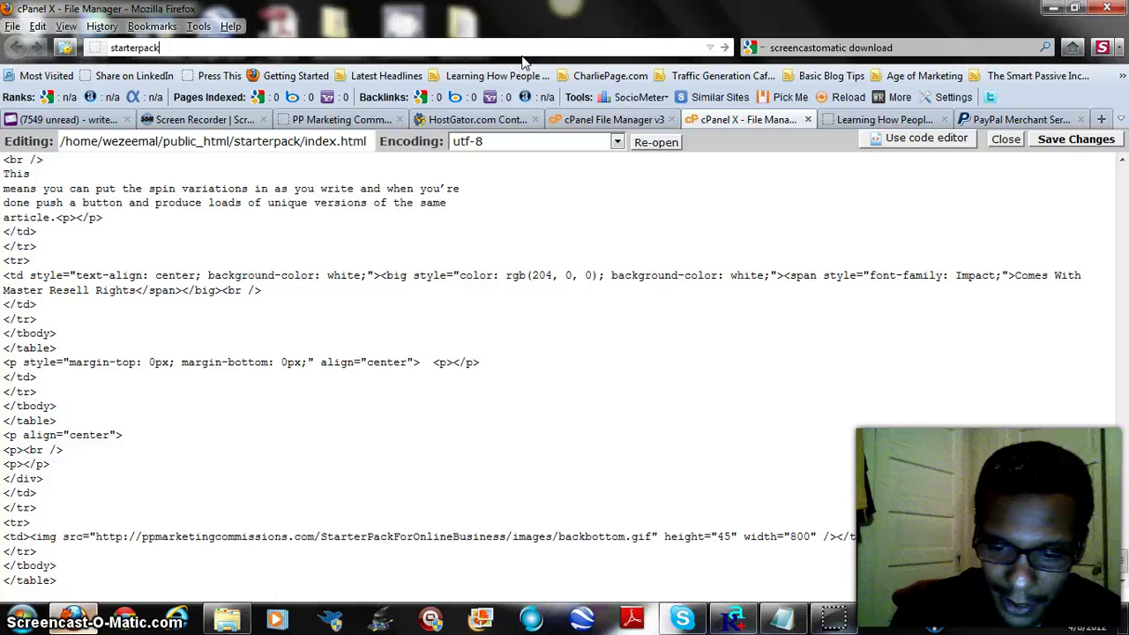
type(".marketsecrets.biz")
key("Return")
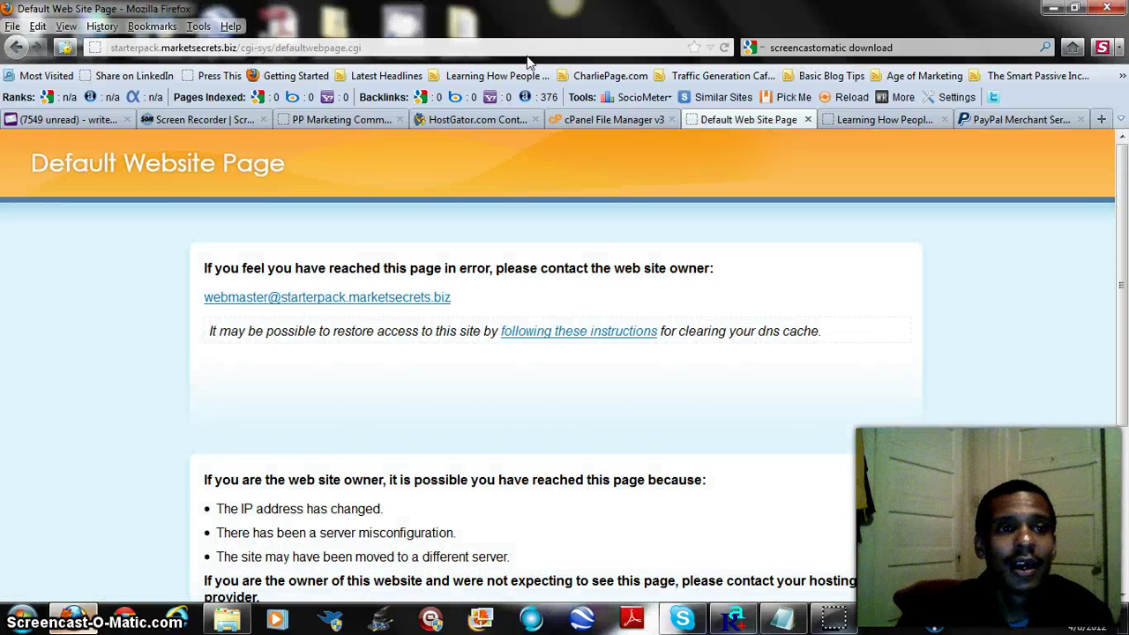
left_click(722, 49)
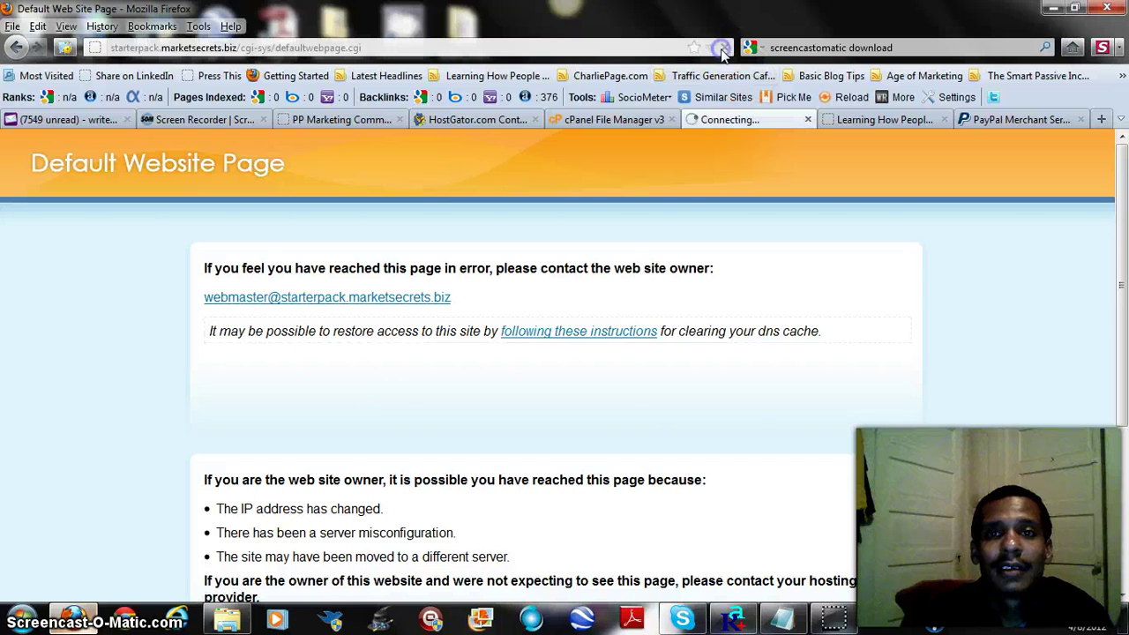
left_click(833, 620)
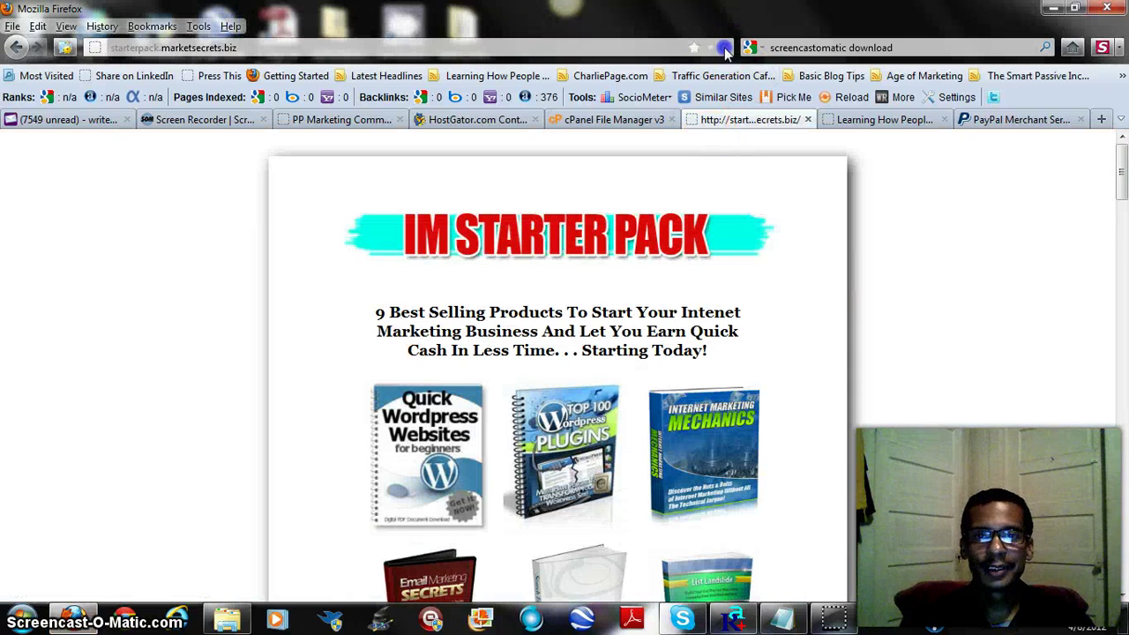
left_click(724, 49)
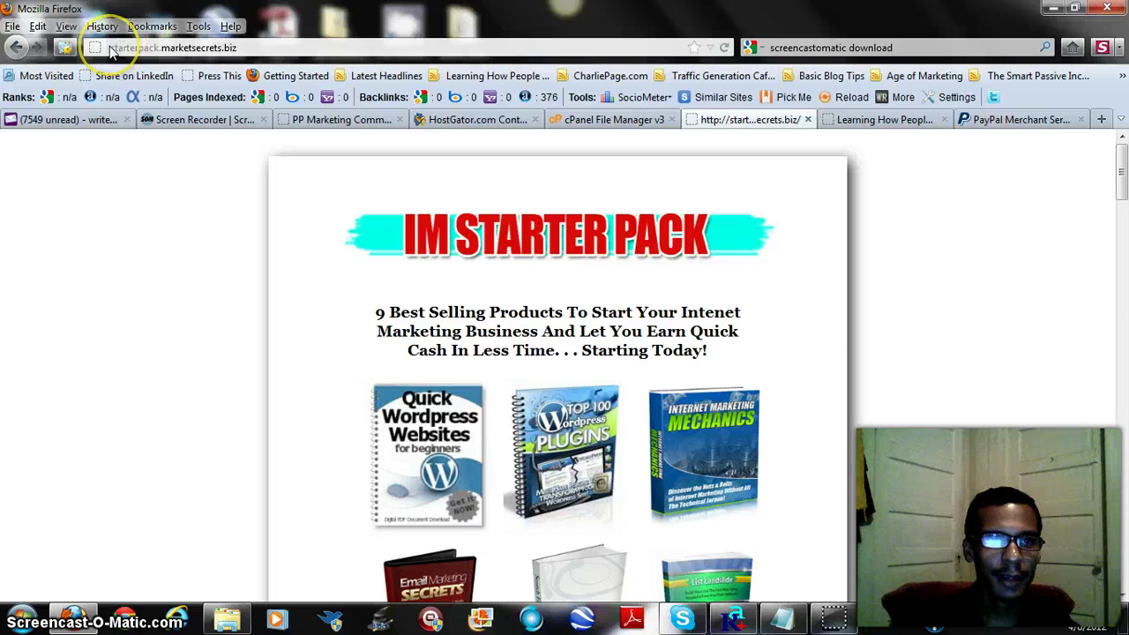
left_click(252, 49)
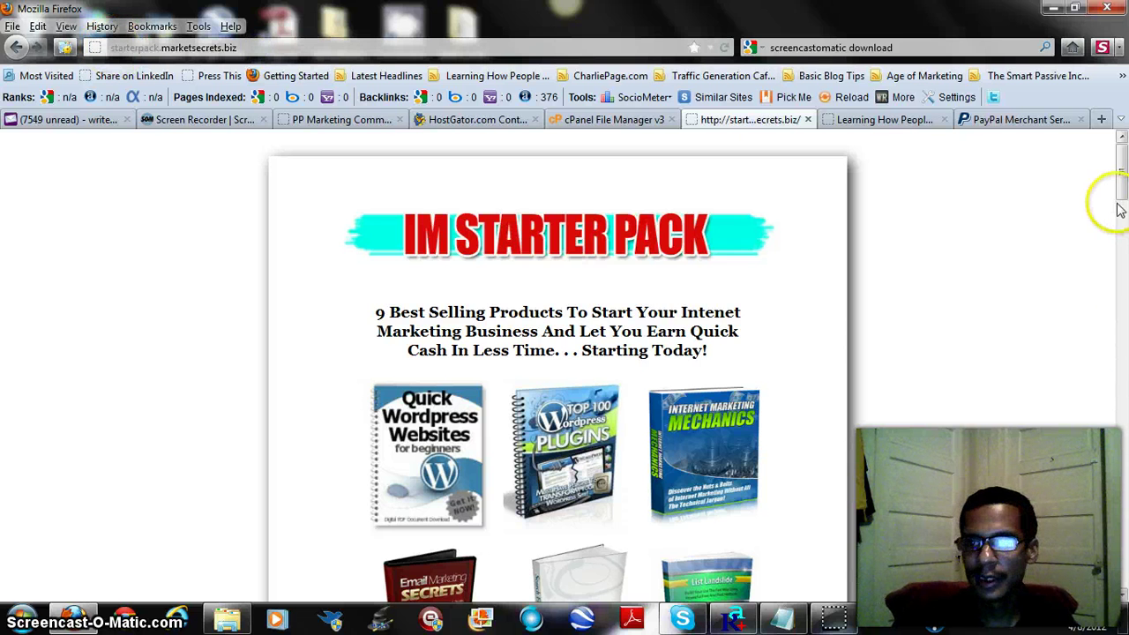
- Scroll through the IM Starter Pack sales page to review it
left_click_drag(1121, 156, 1122, 187)
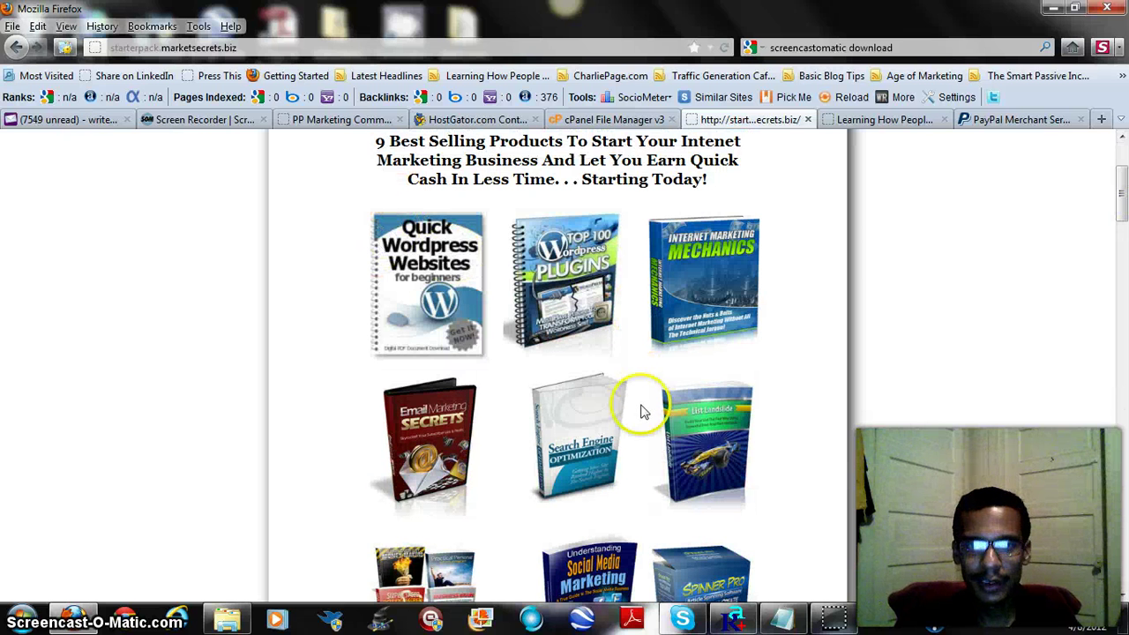
scroll(786, 374, "down", 2)
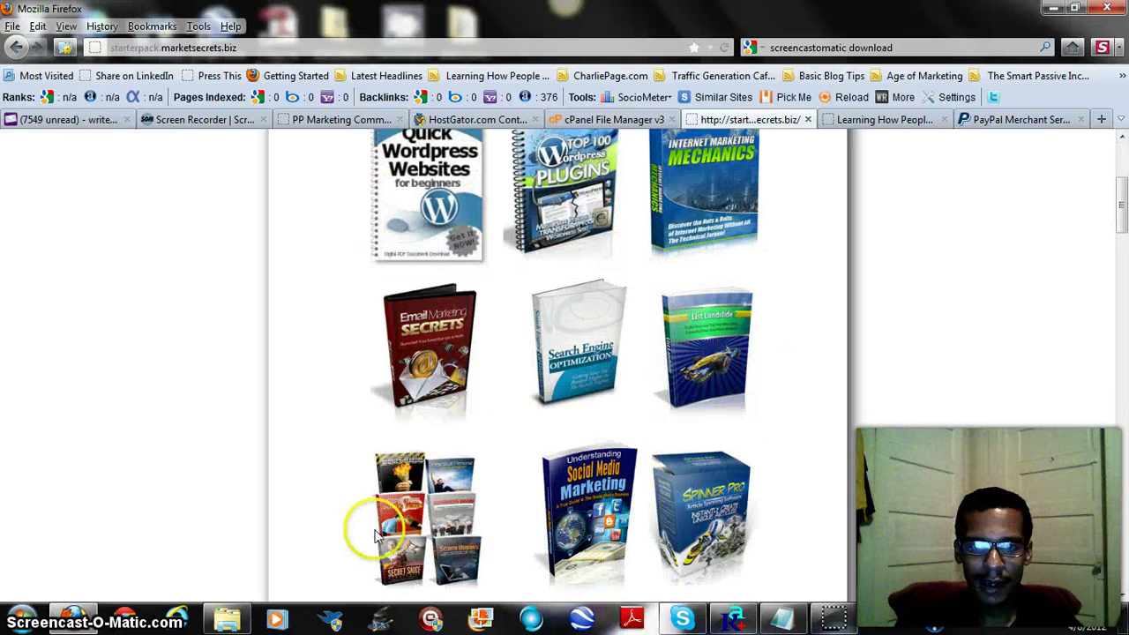
left_click_drag(1121, 194, 1123, 270)
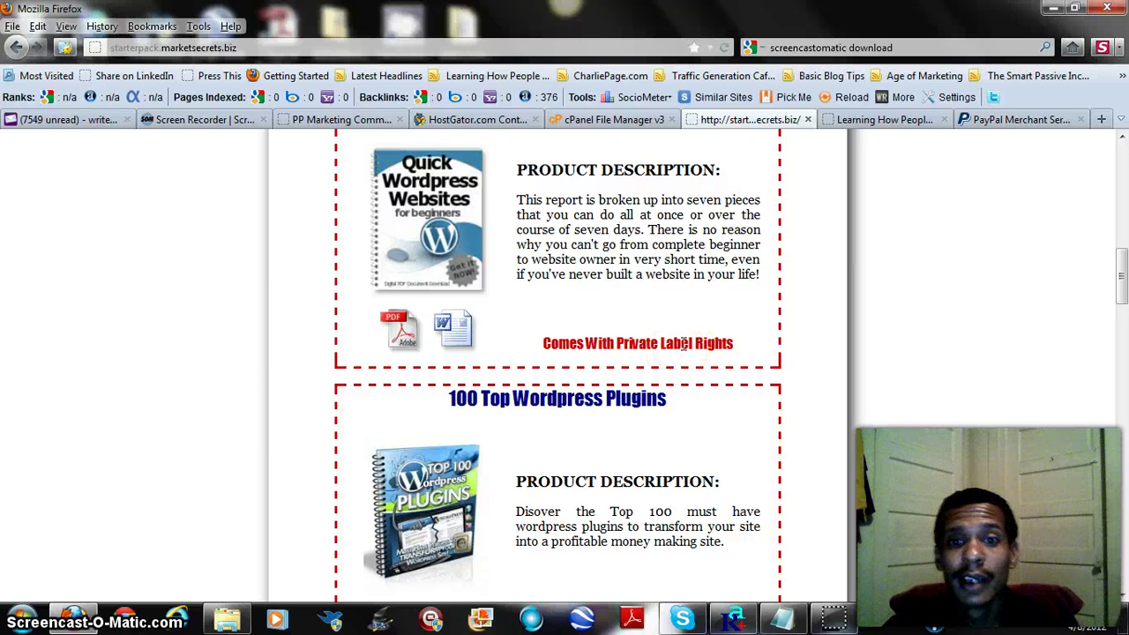
left_click(1121, 282)
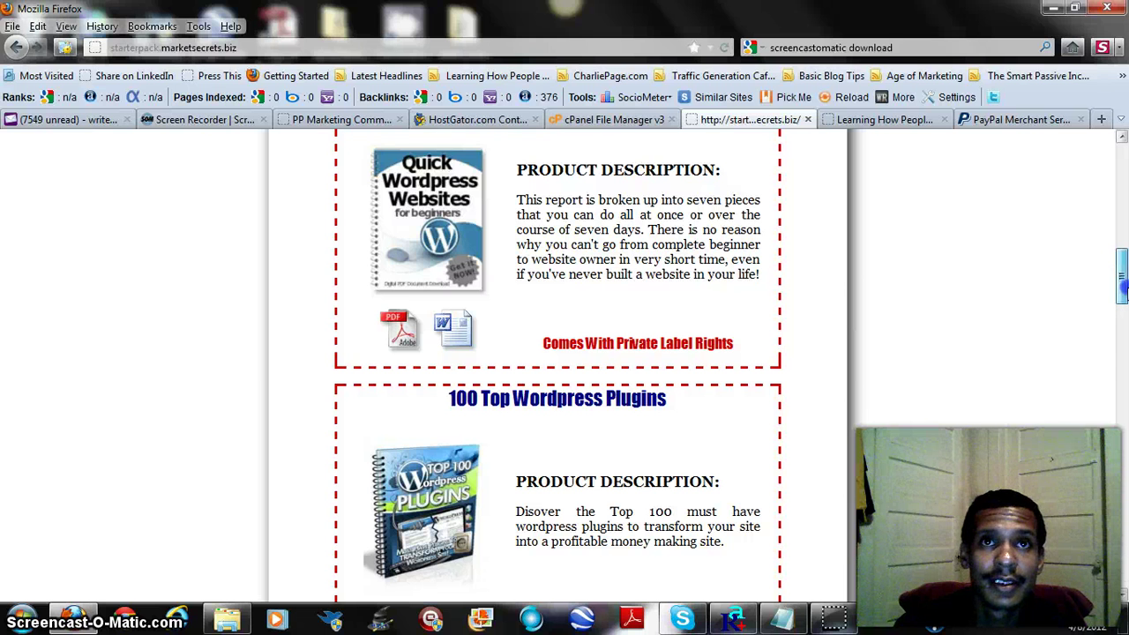
left_click_drag(1122, 286, 1116, 199)
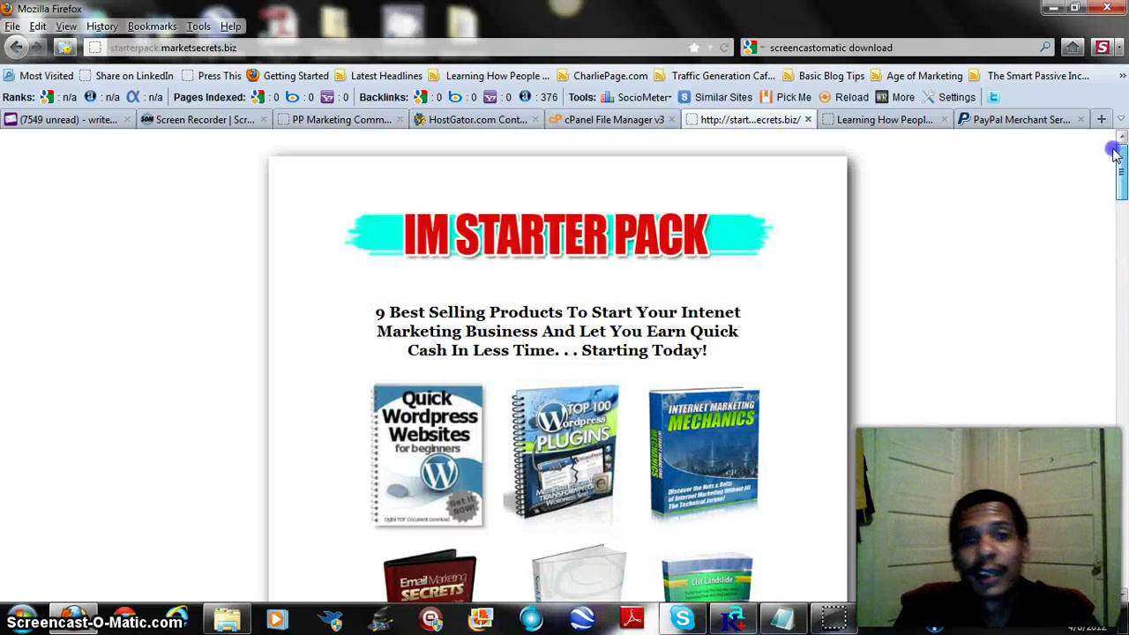
left_click_drag(1116, 154, 1124, 582)
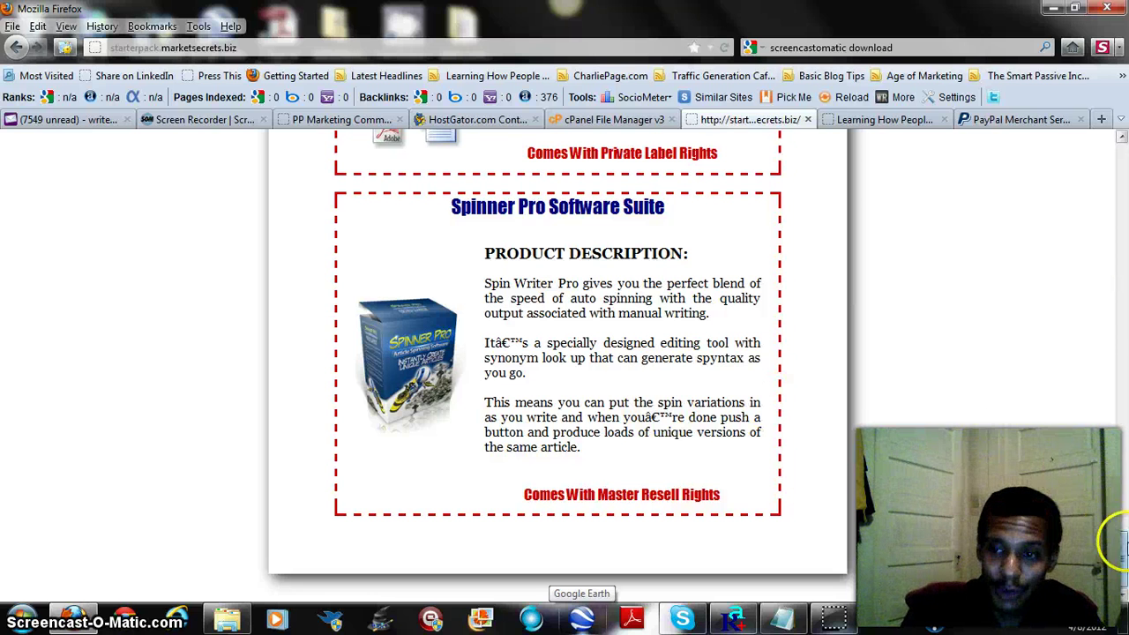
left_click_drag(1122, 554, 1123, 150)
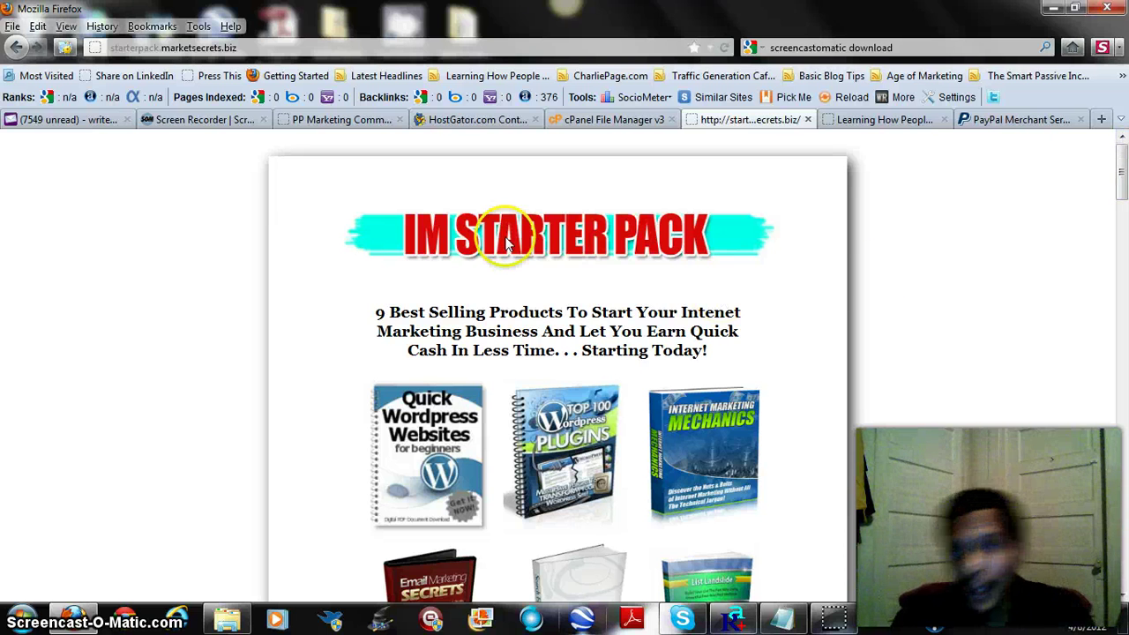
- Start a PayPal Buy Now button with item name 'Starter Pack'
left_click(1015, 121)
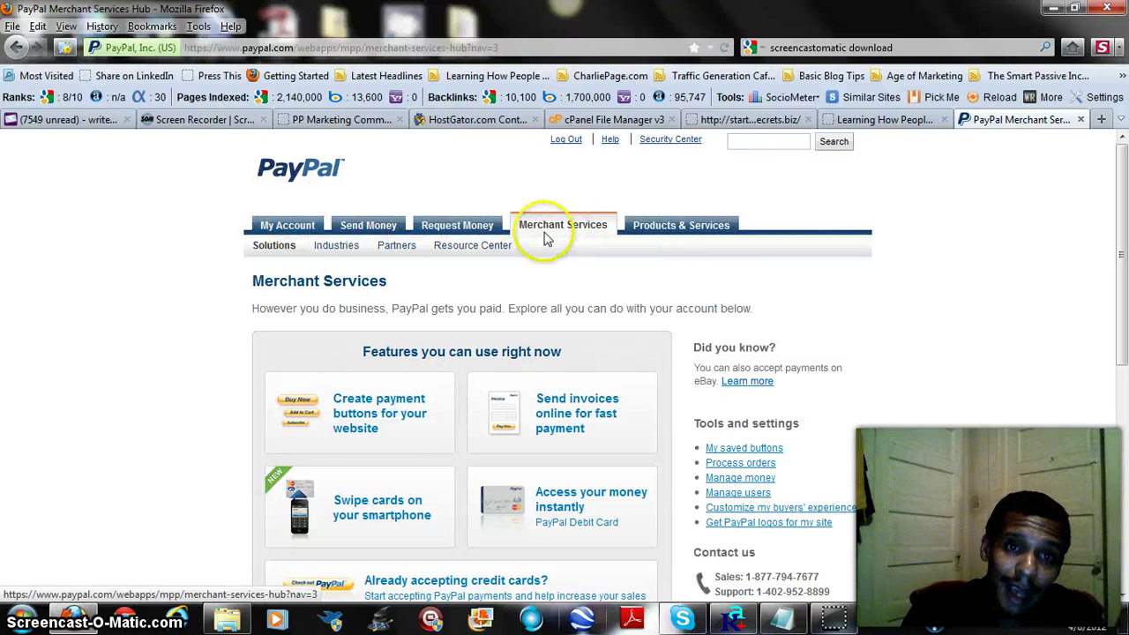
left_click(369, 415)
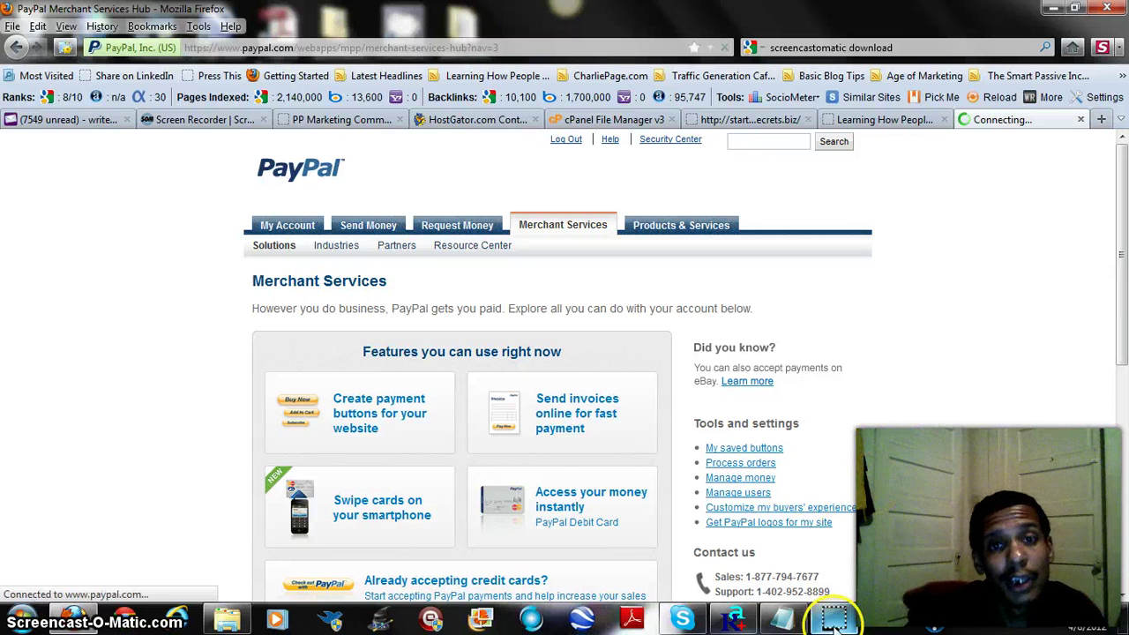
scroll(121, 394, "down", 4)
scroll(121, 396, "up", 2)
scroll(122, 396, "down", 2)
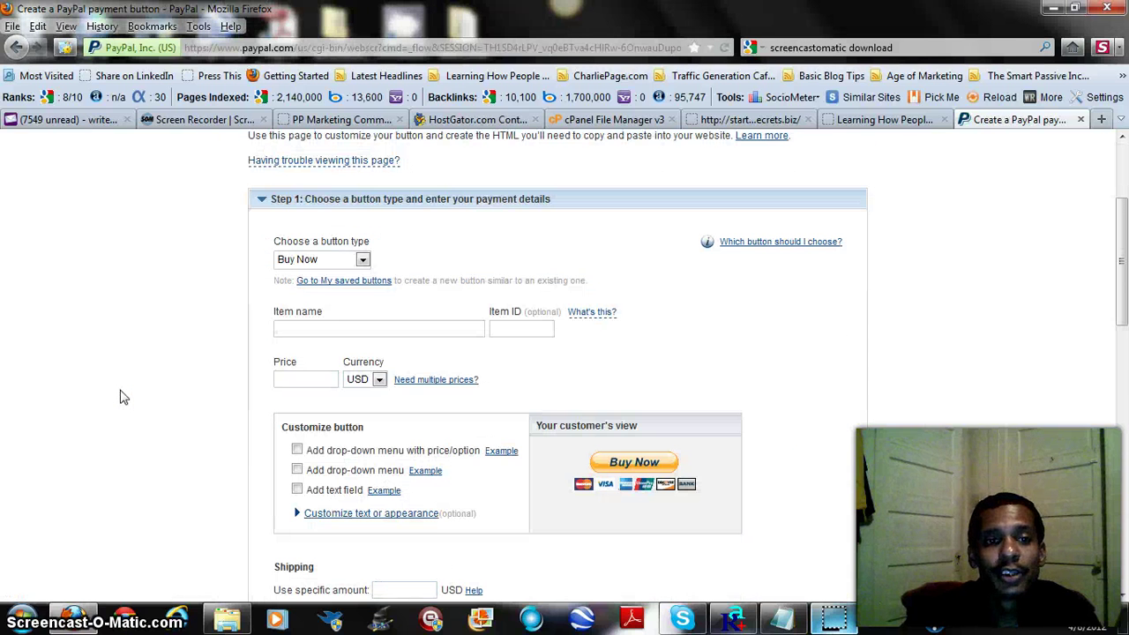
left_click(362, 259)
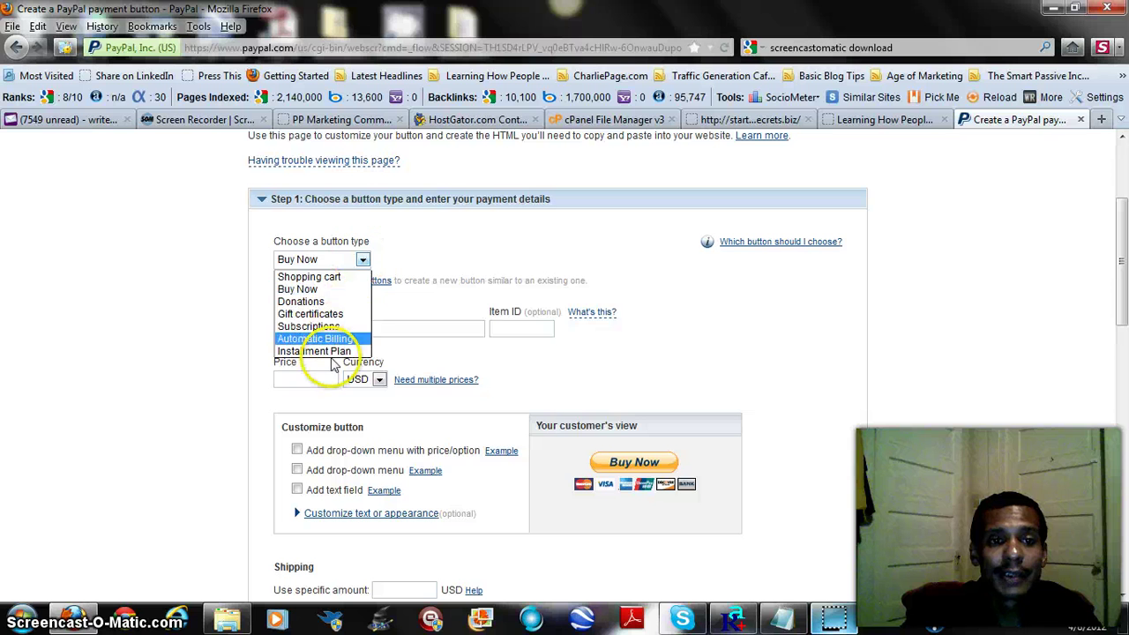
left_click(424, 263)
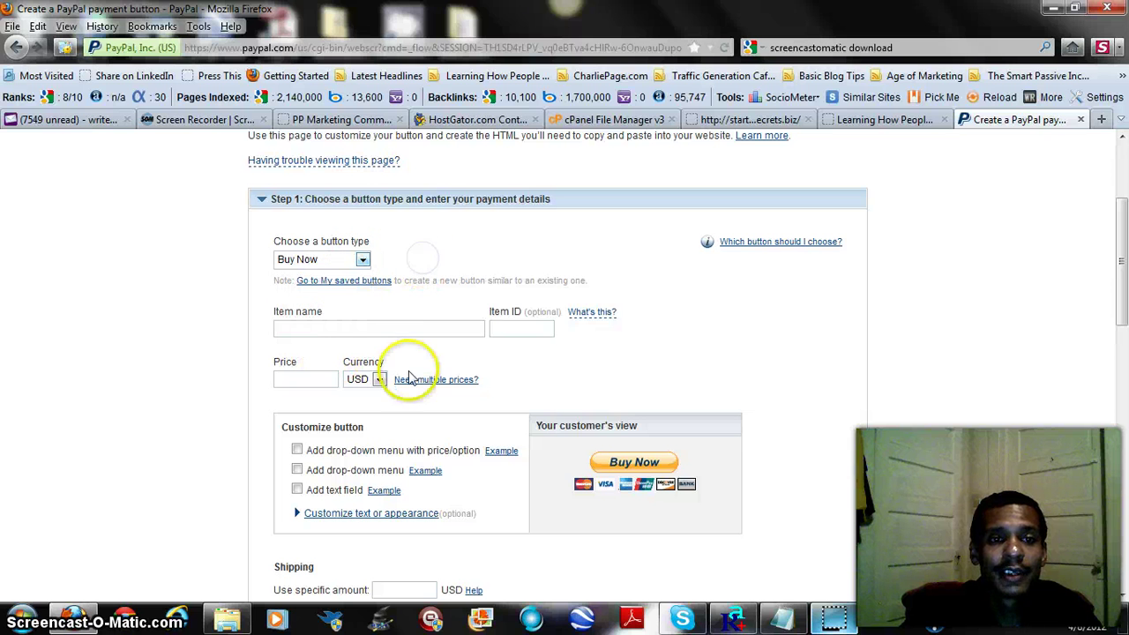
left_click(391, 328)
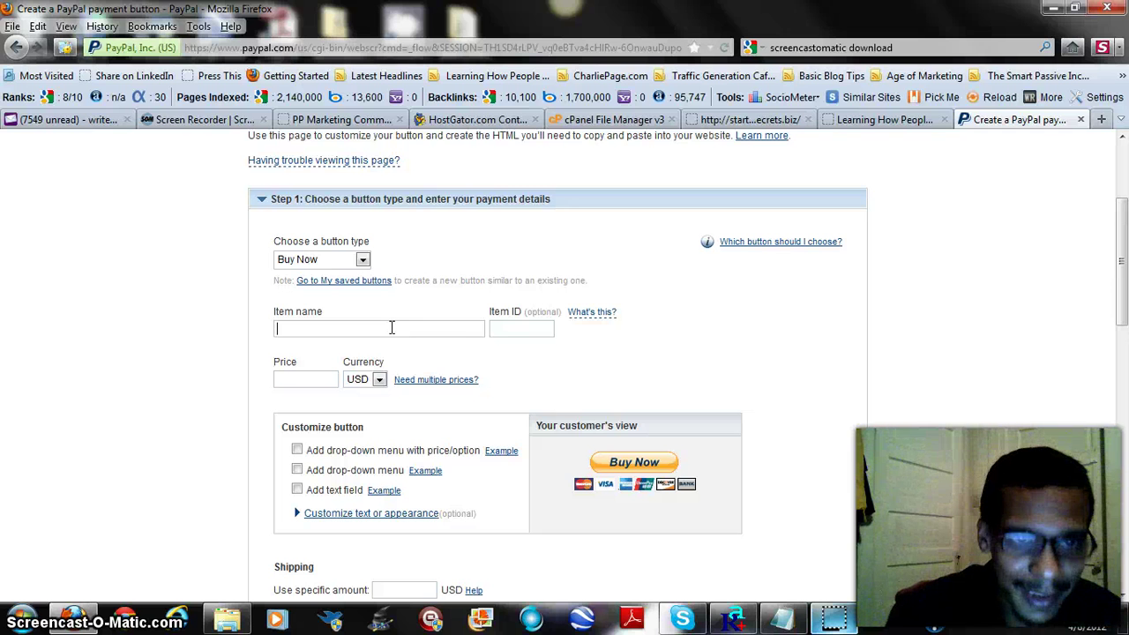
type("Starter")
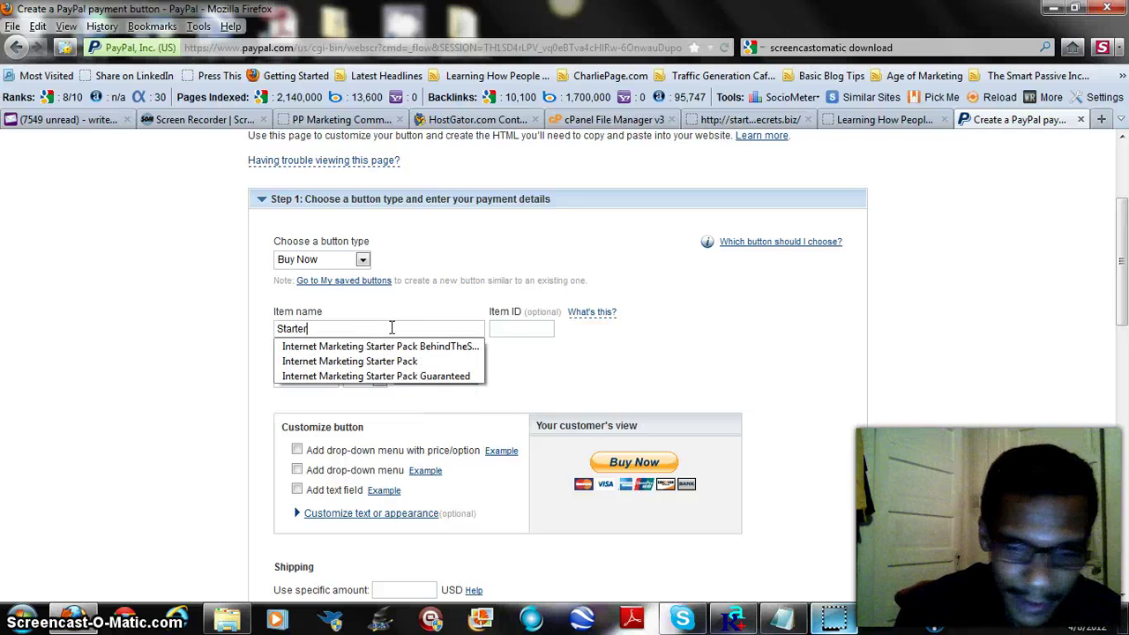
type(" Pack")
left_click(192, 402)
- Choose 'Use your own button image' under text and appearance options and view its 'What's this?' tip
scroll(199, 414, "down", 2)
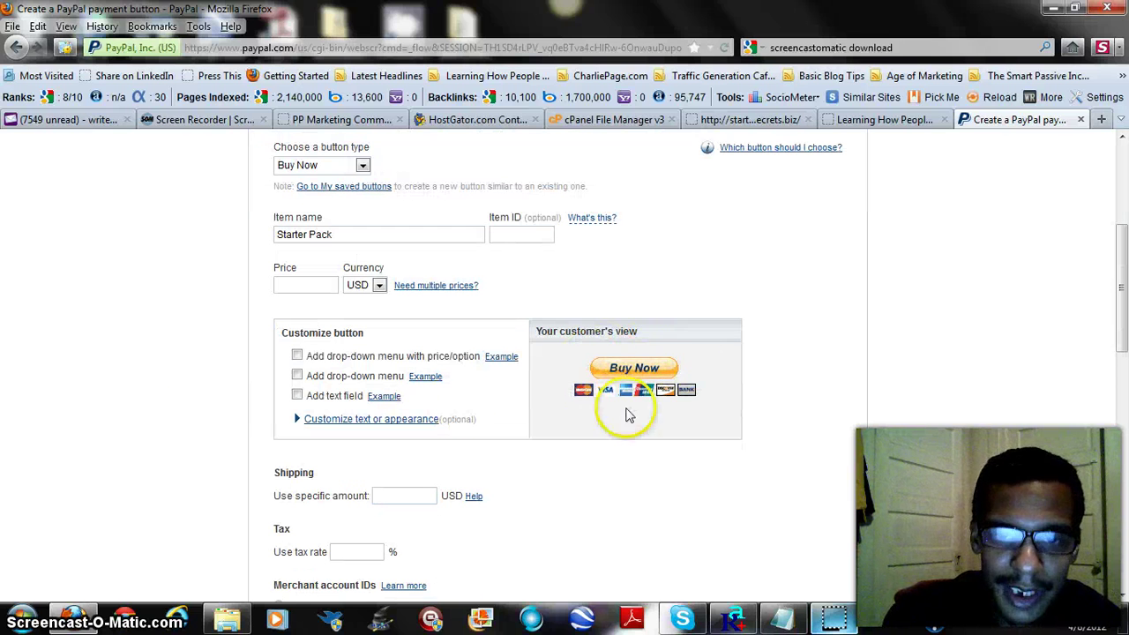
left_click(353, 420)
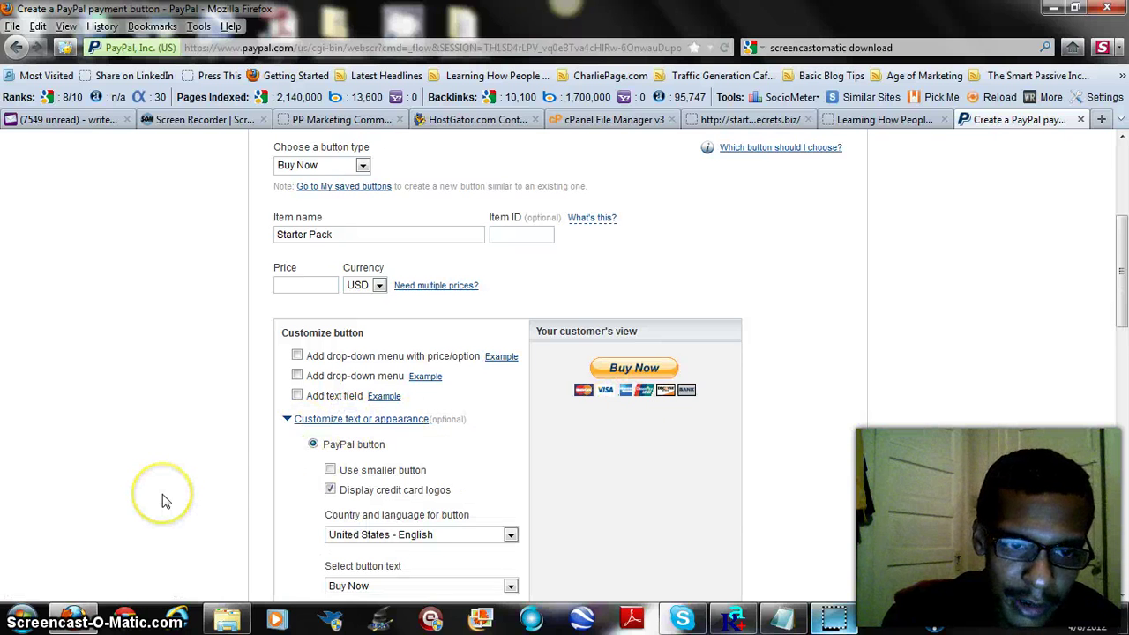
scroll(168, 494, "down", 2)
mouse_move(353, 533)
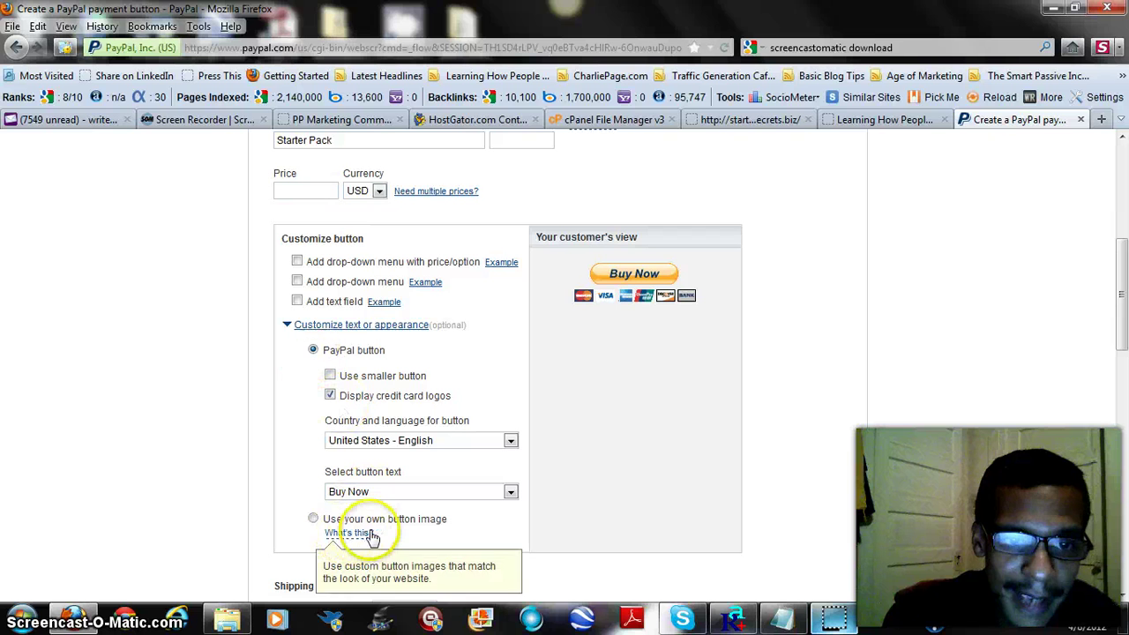
left_click(313, 519)
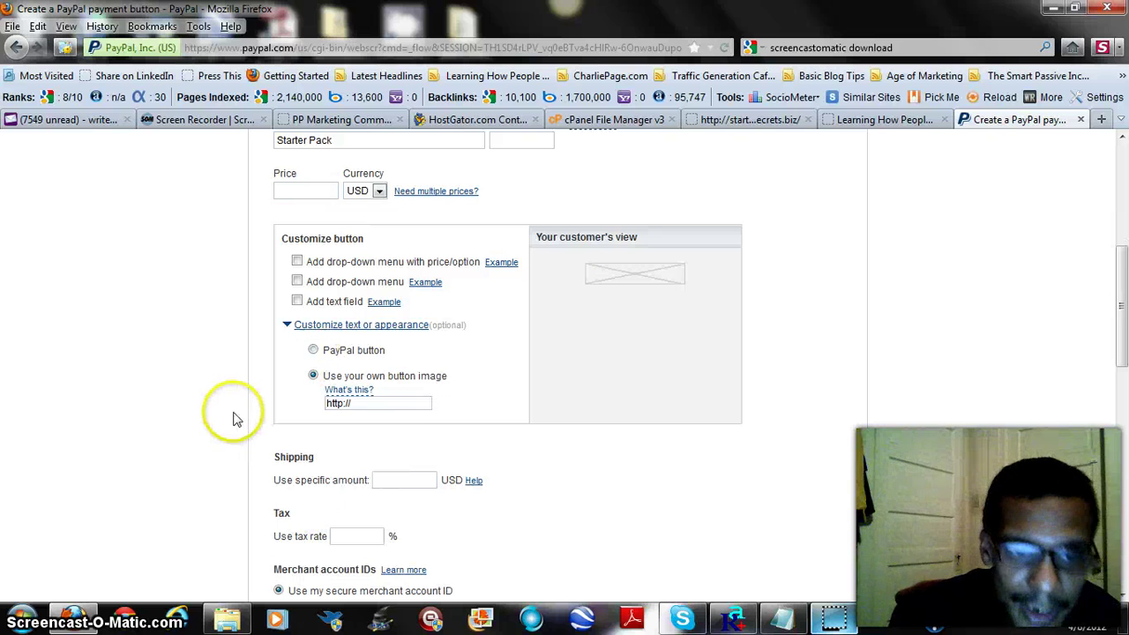
left_click(388, 410)
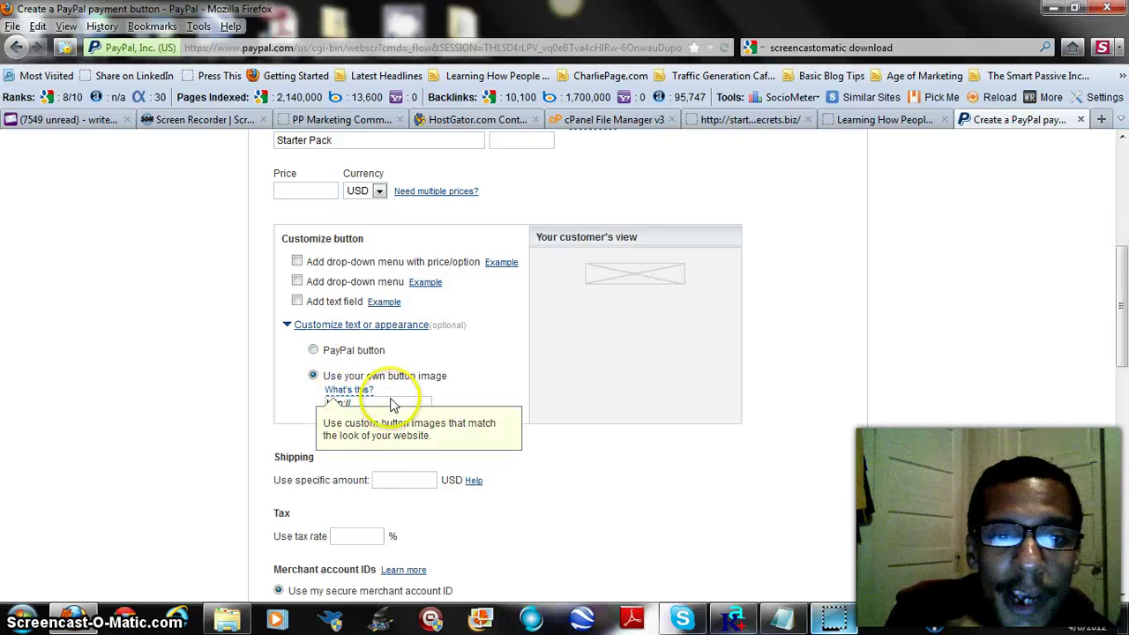
left_click(741, 180)
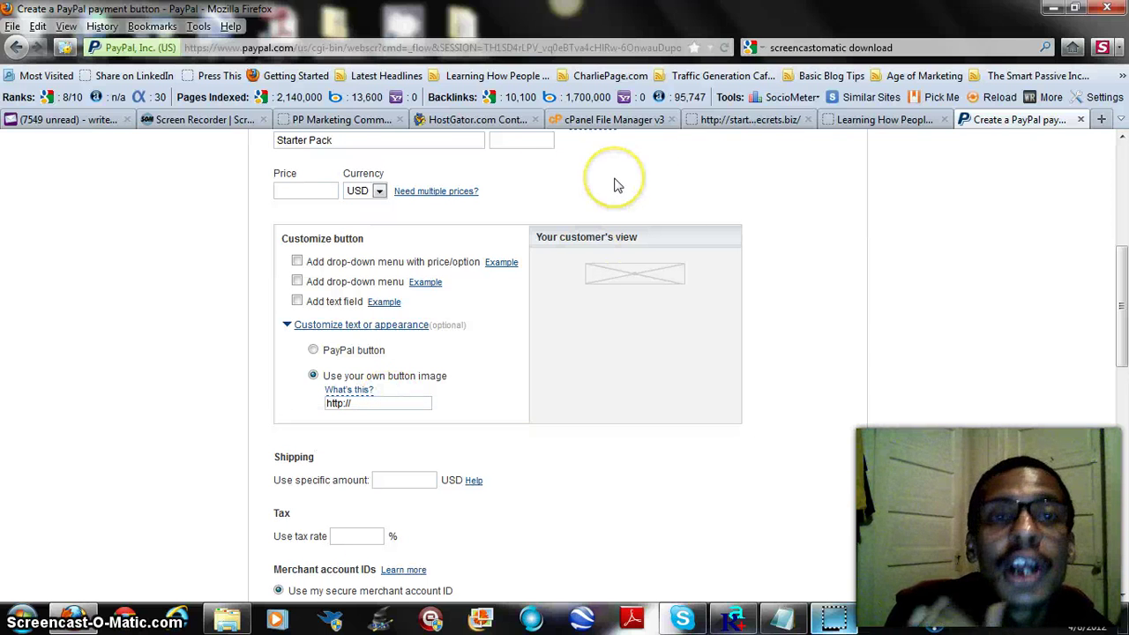
- Go back to the public_html/starterpack File Manager listing and open its Upload page
left_click(598, 124)
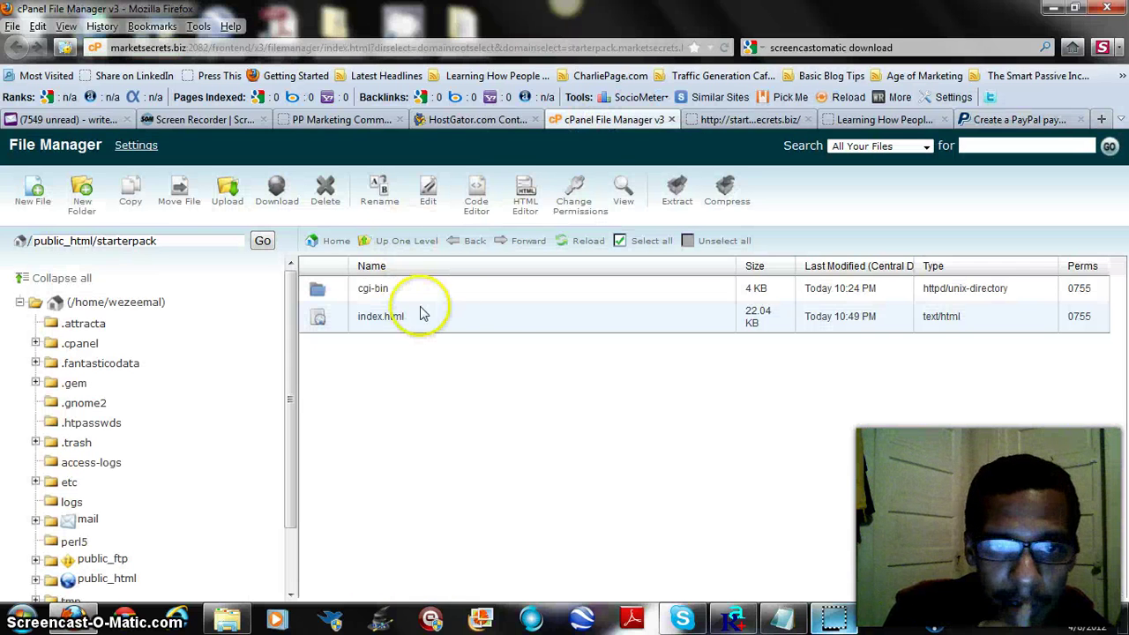
left_click(228, 201)
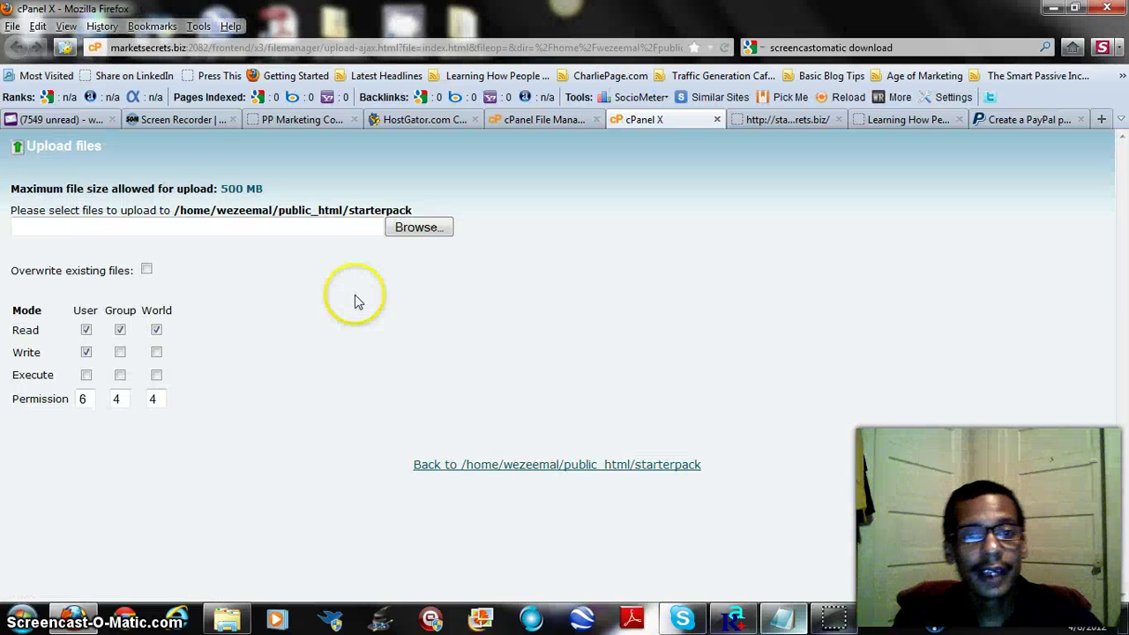
- Upload addtocart1.jpg from the Pictures library into public_html/starterpack
left_click(407, 230)
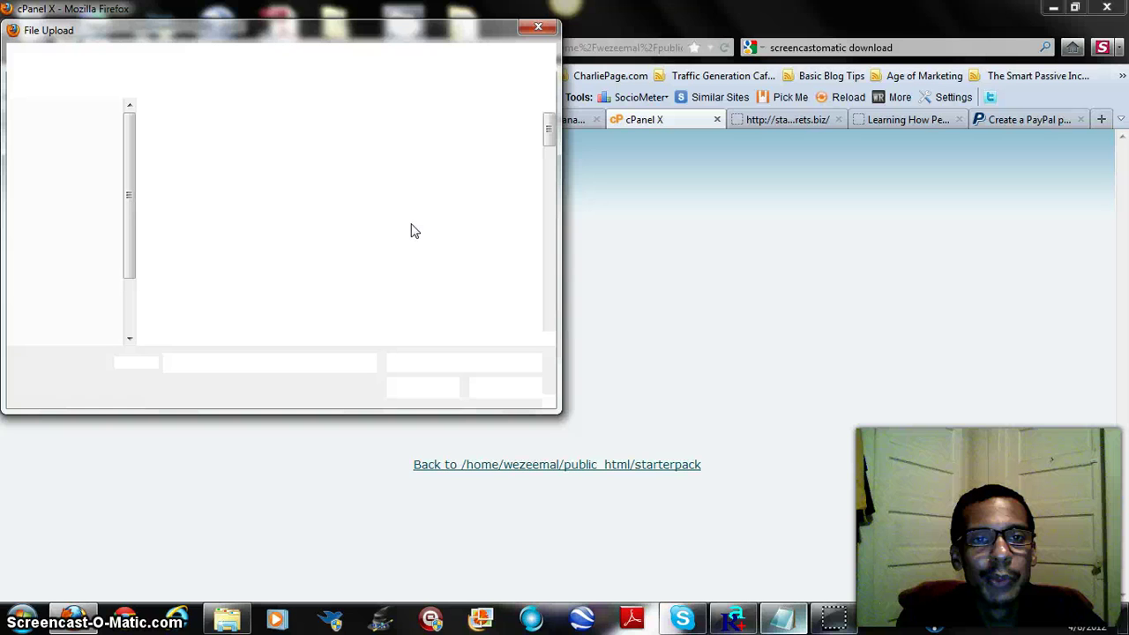
left_click(548, 138)
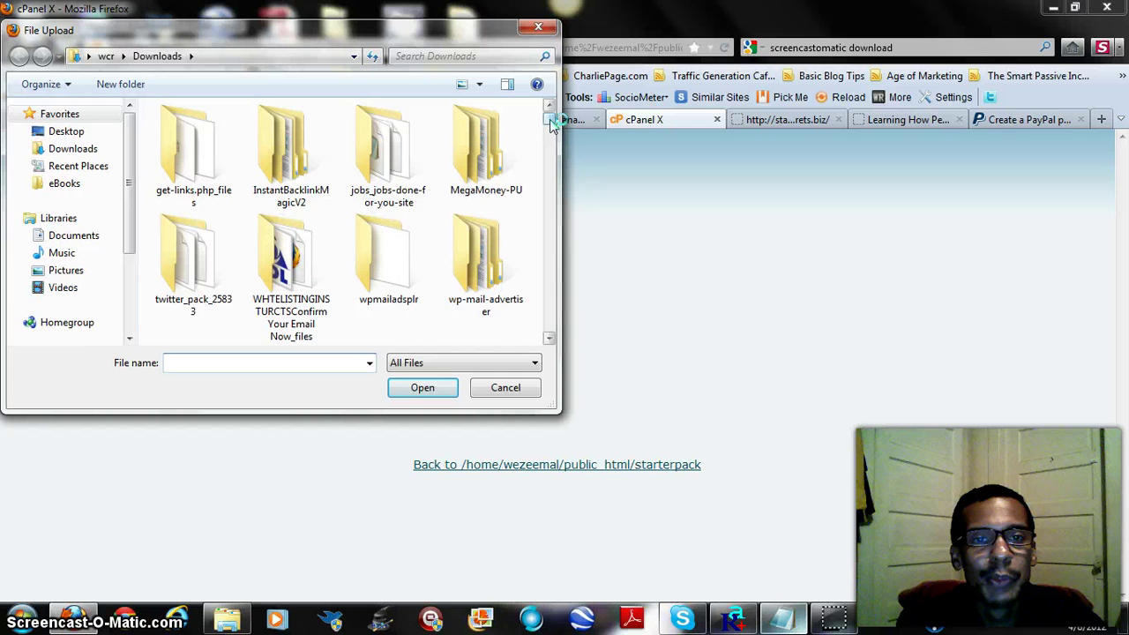
left_click(74, 271)
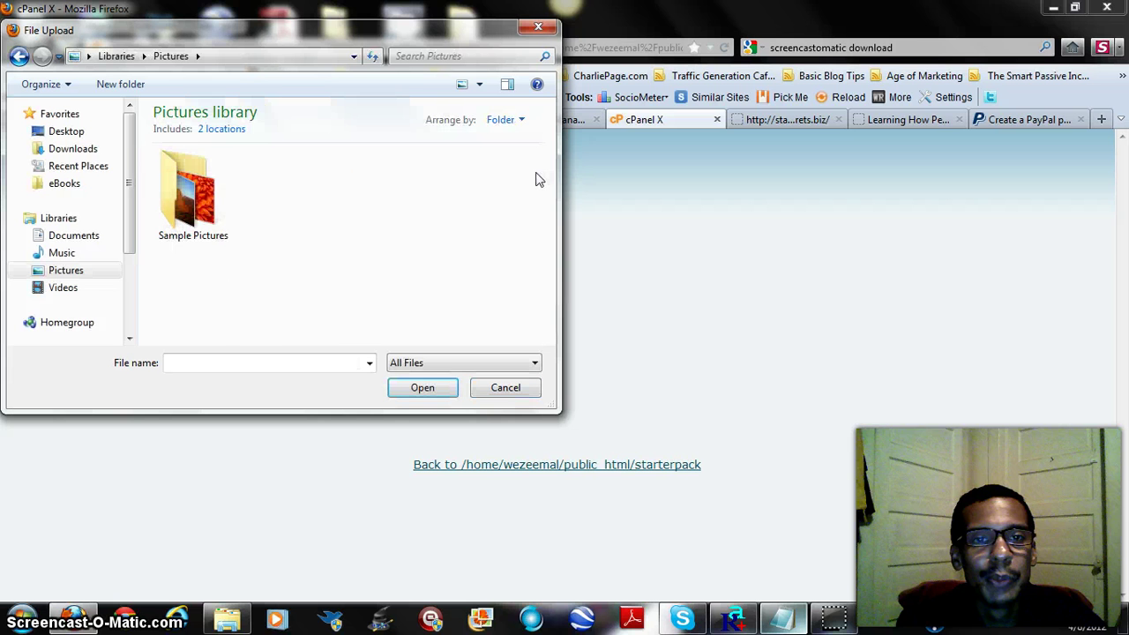
left_click_drag(551, 161, 553, 181)
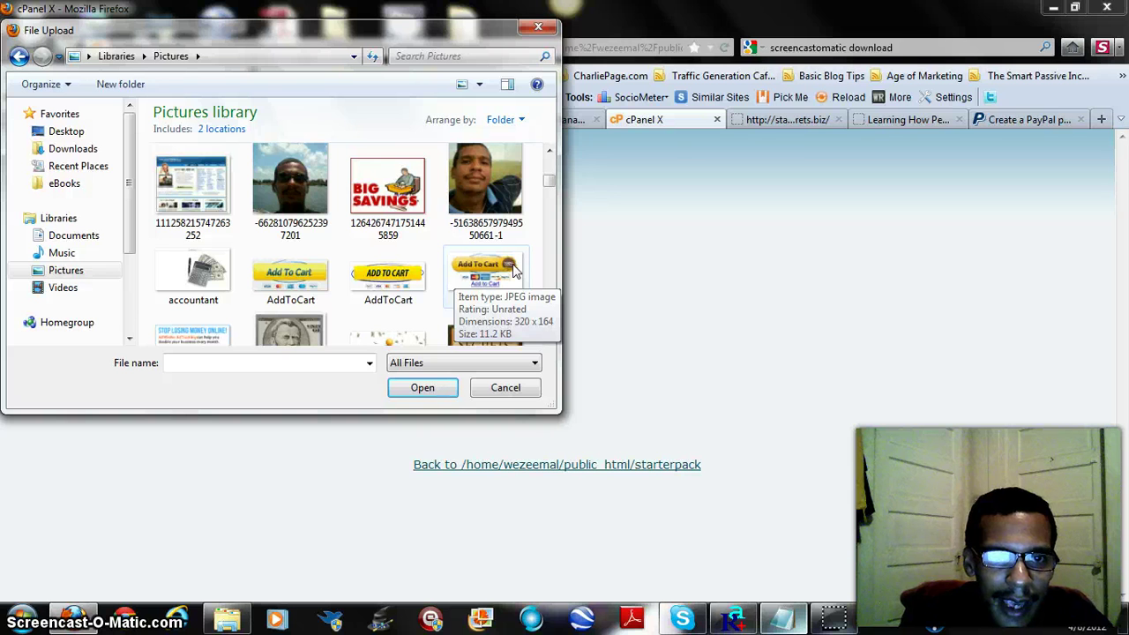
left_click(465, 279)
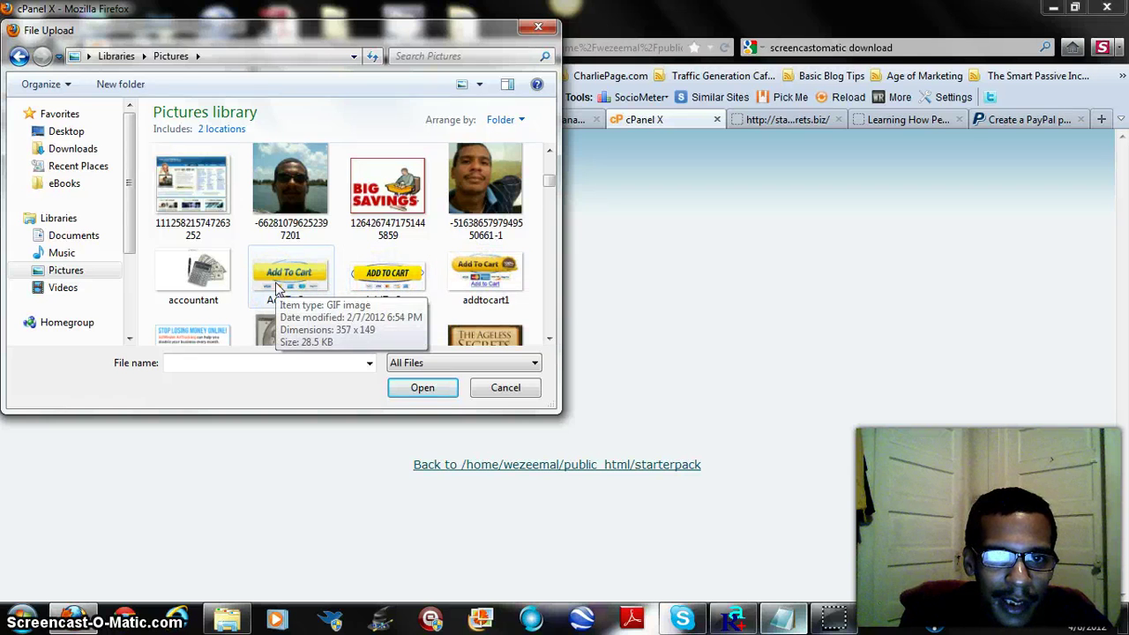
left_click(477, 278)
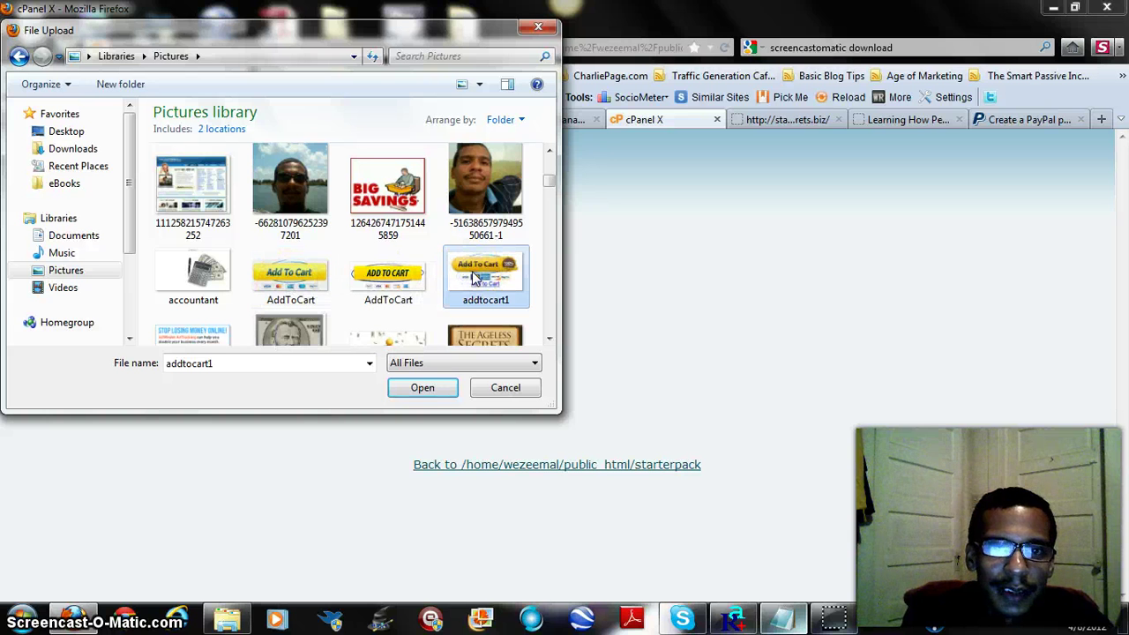
left_click(442, 387)
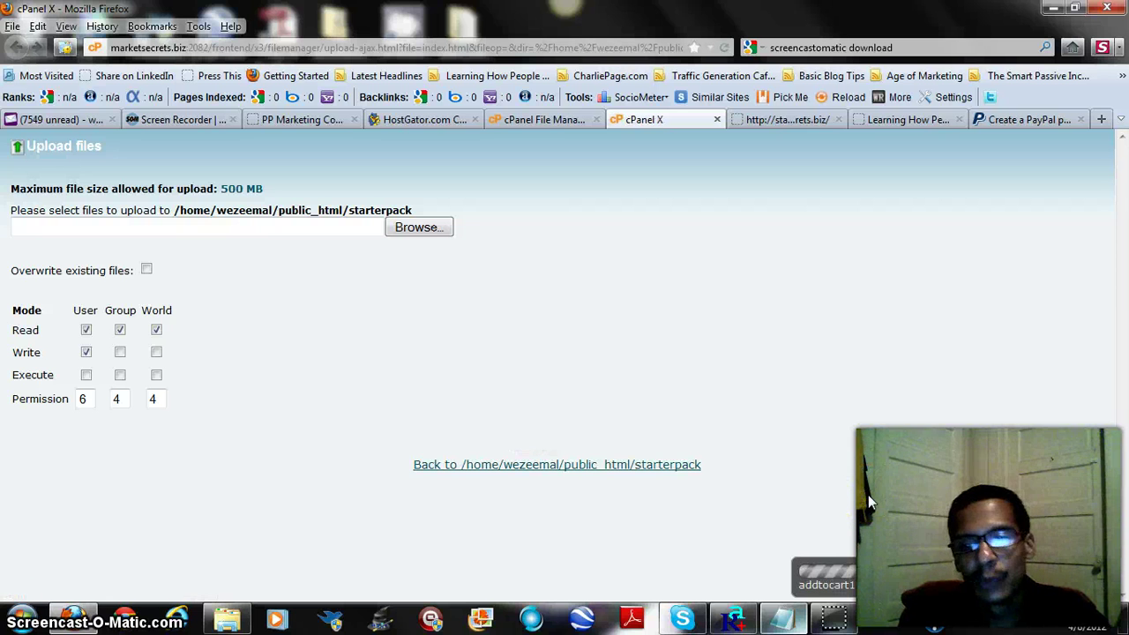
- Refresh the starterpack listing so addtocart1.jpg (11.25 KB) appears beside index.html and cgi-bin
left_click(701, 366)
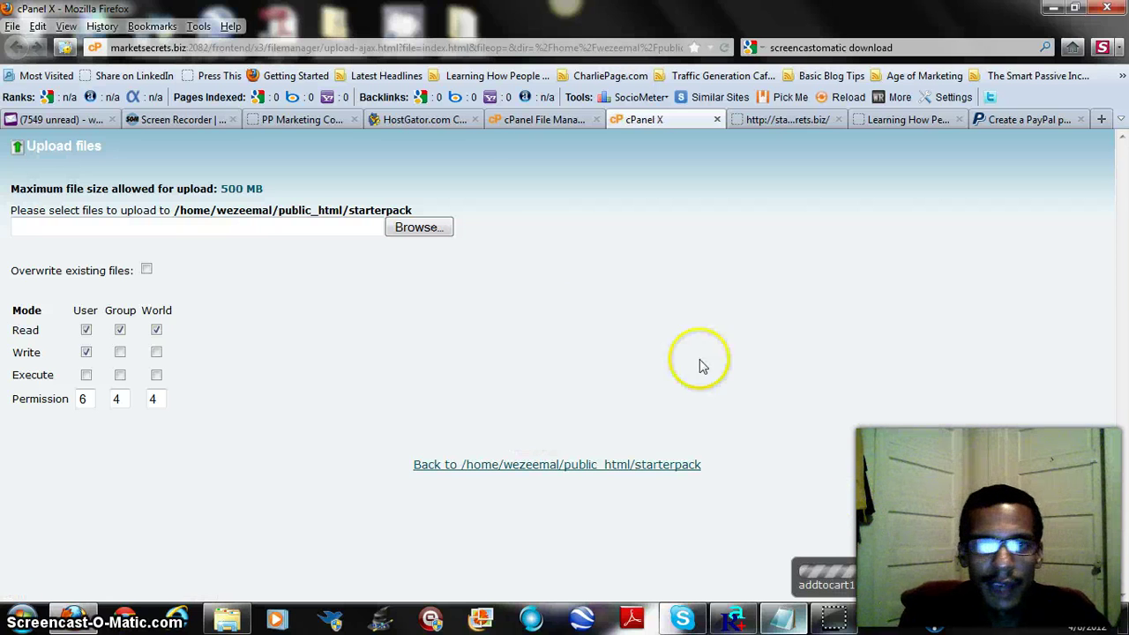
left_click(535, 121)
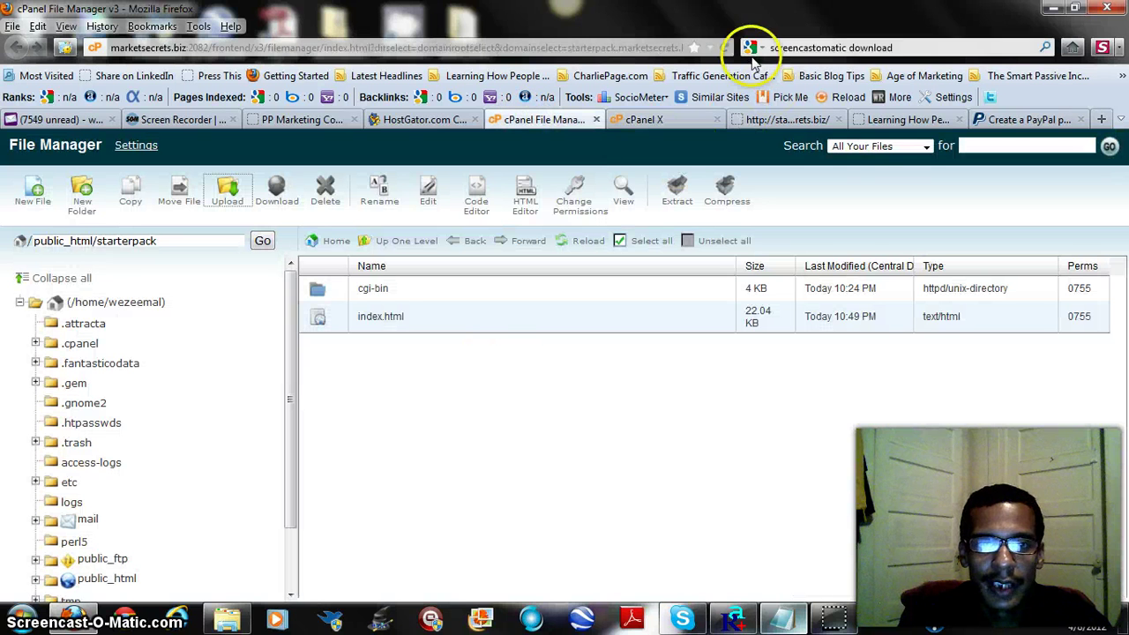
left_click(725, 48)
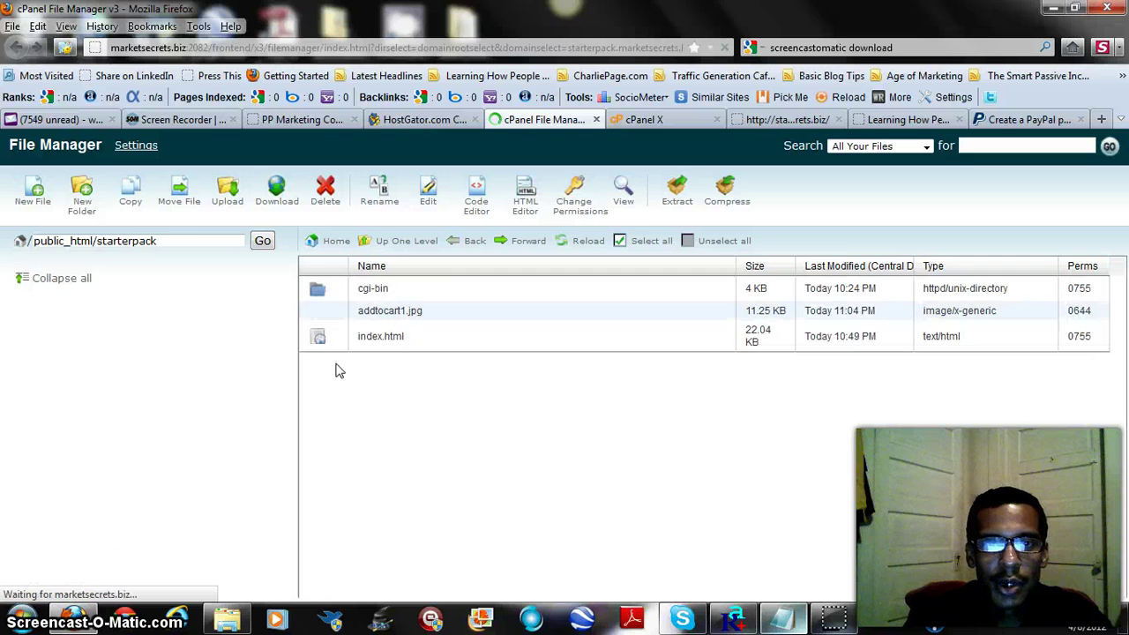
left_click(346, 362)
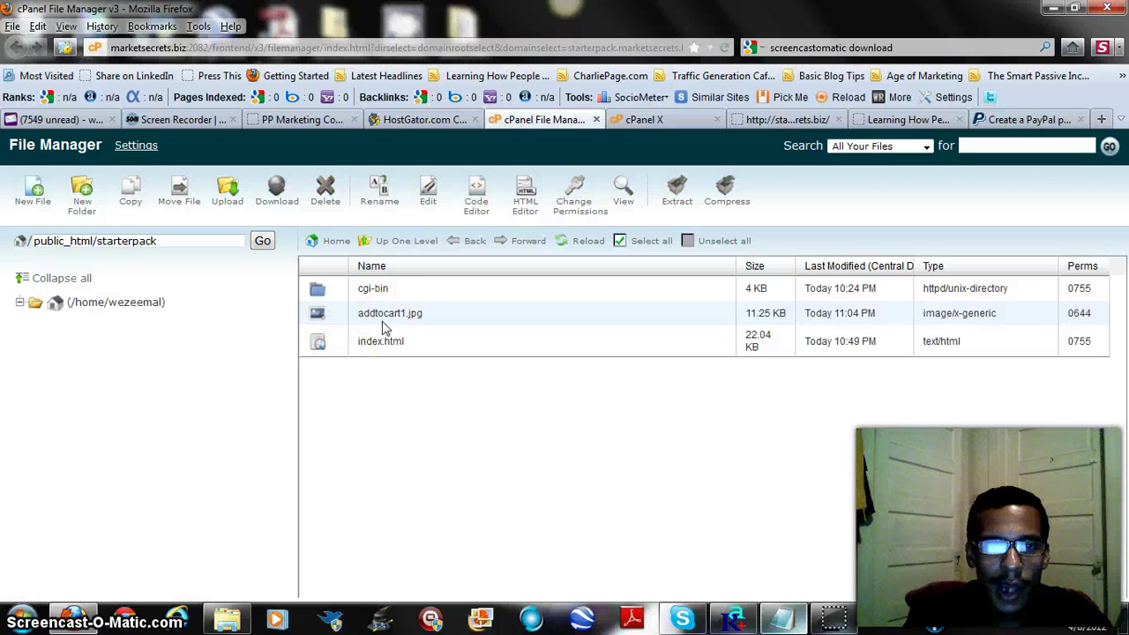
left_click(409, 328)
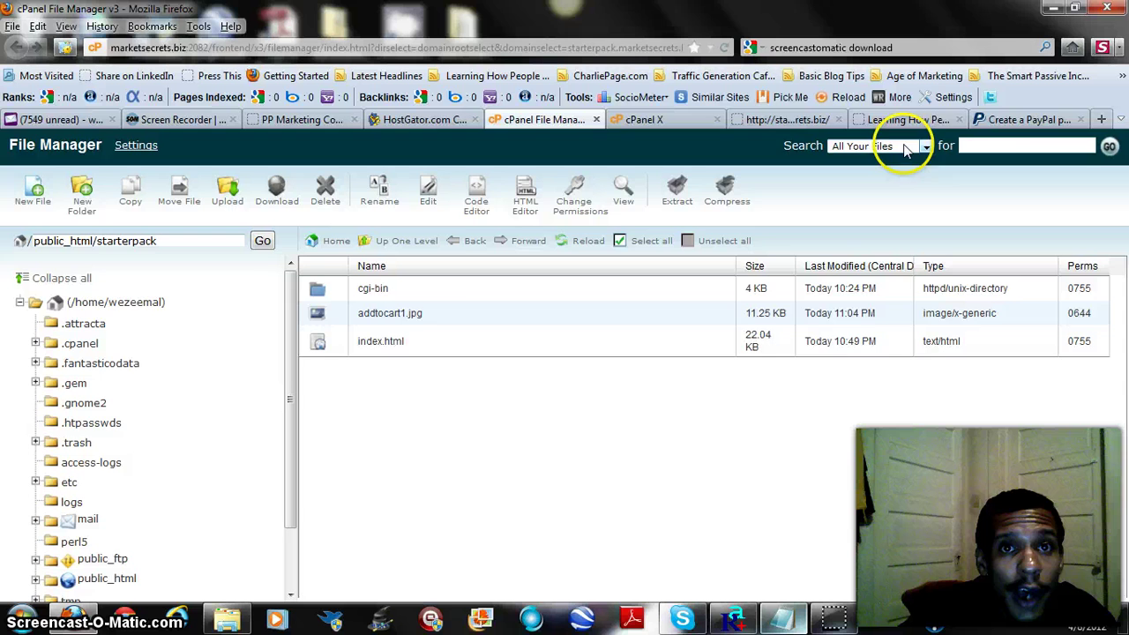
left_click(1001, 120)
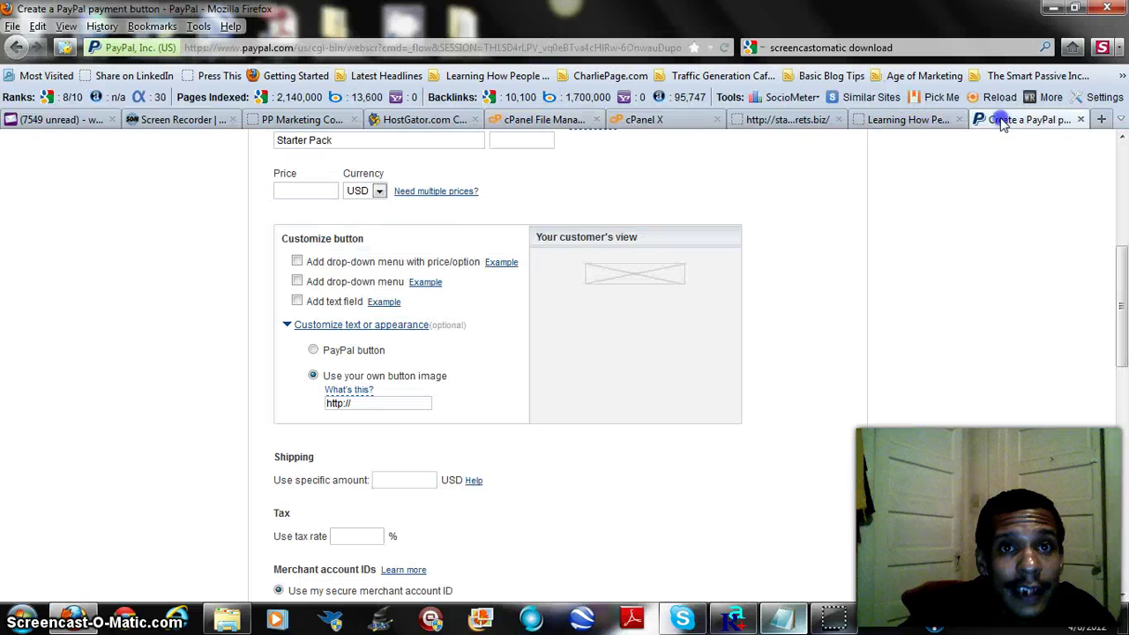
- Copy the starterpack.marketsecrets.biz site address from its browser tab
left_click(387, 403)
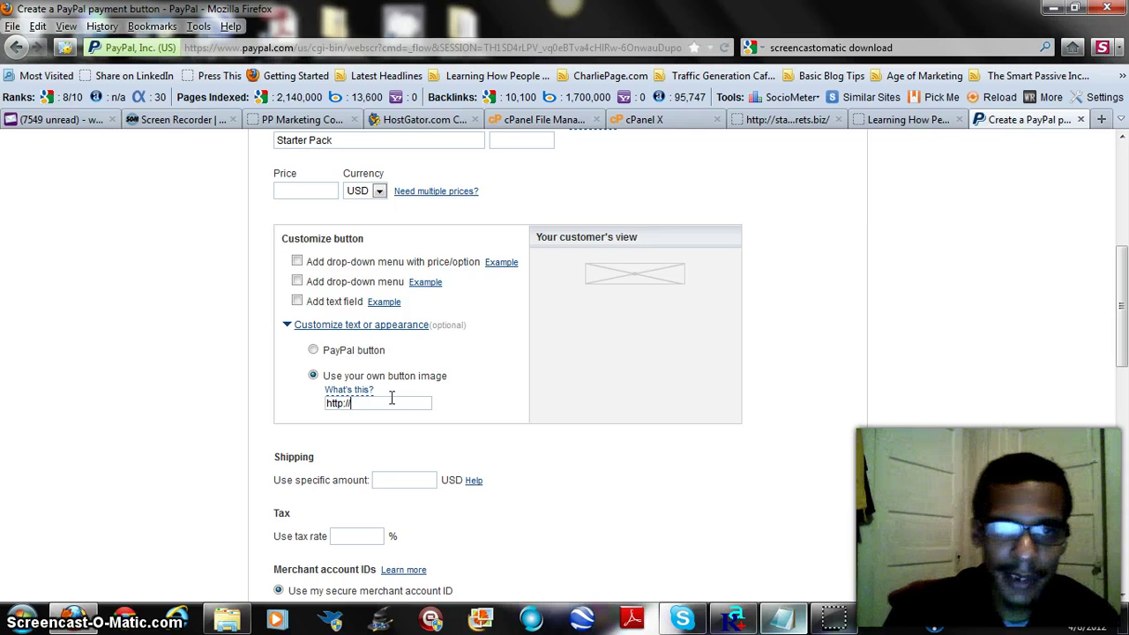
left_click(782, 121)
left_click(159, 48)
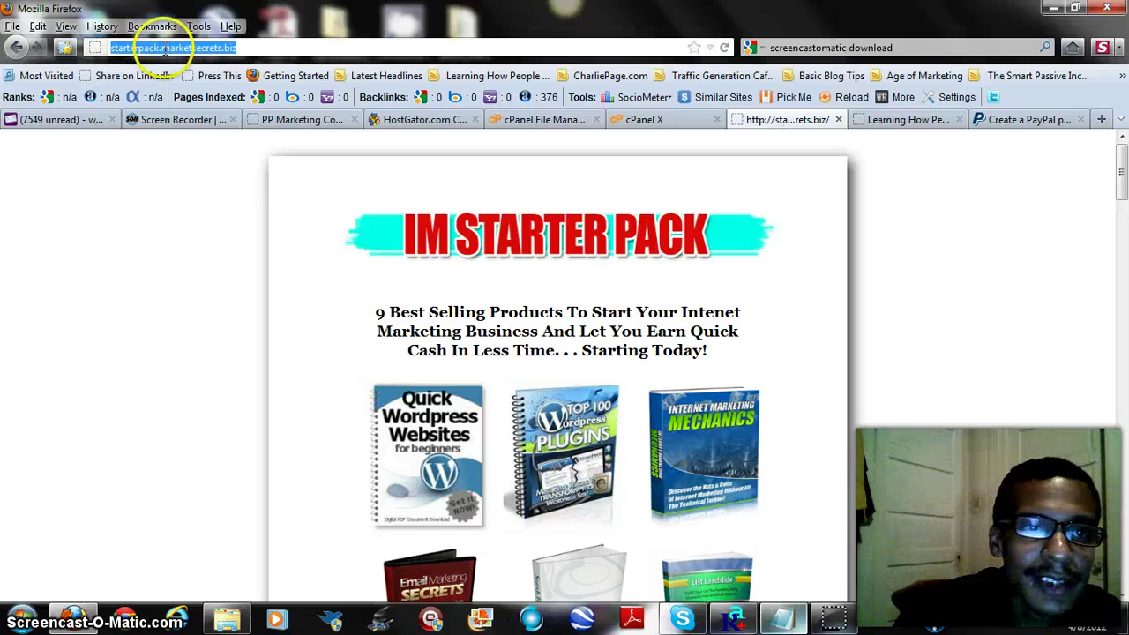
right_click(164, 50)
left_click(221, 102)
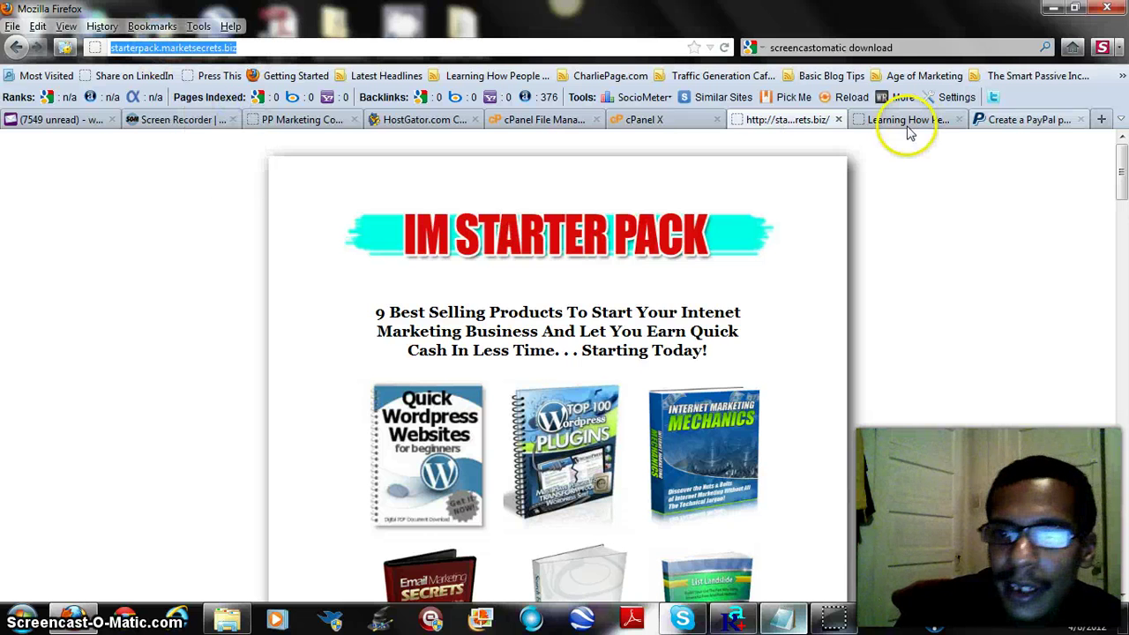
left_click(988, 124)
- Set the button image URL to the site address plus /addtocart1.jpg, correcting the typo
left_click(359, 404)
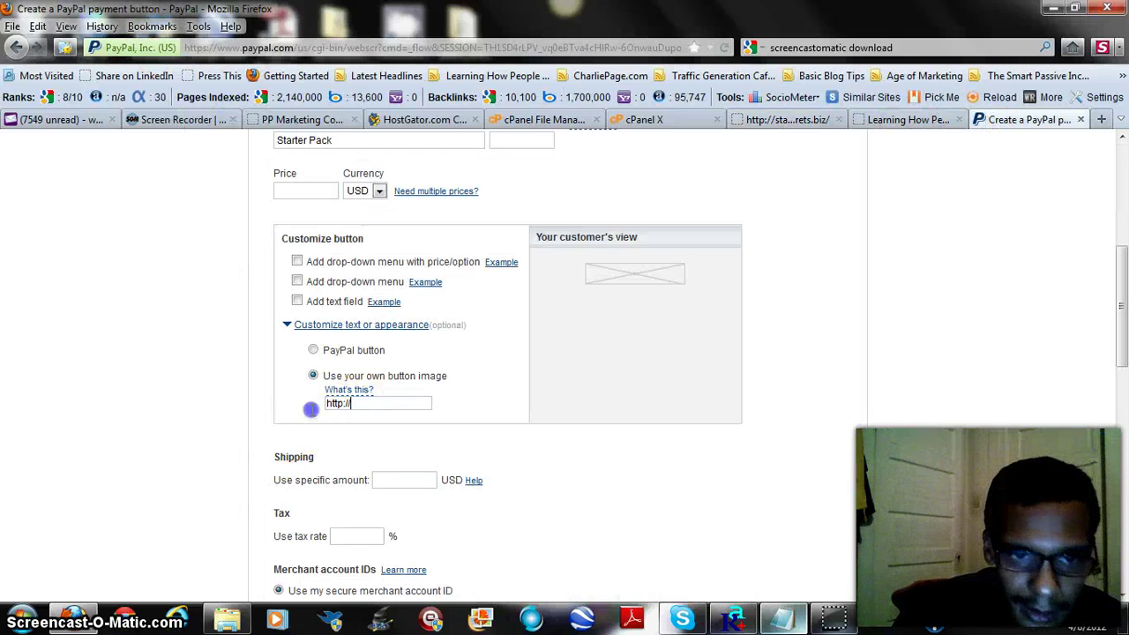
left_click(310, 409)
right_click(315, 411)
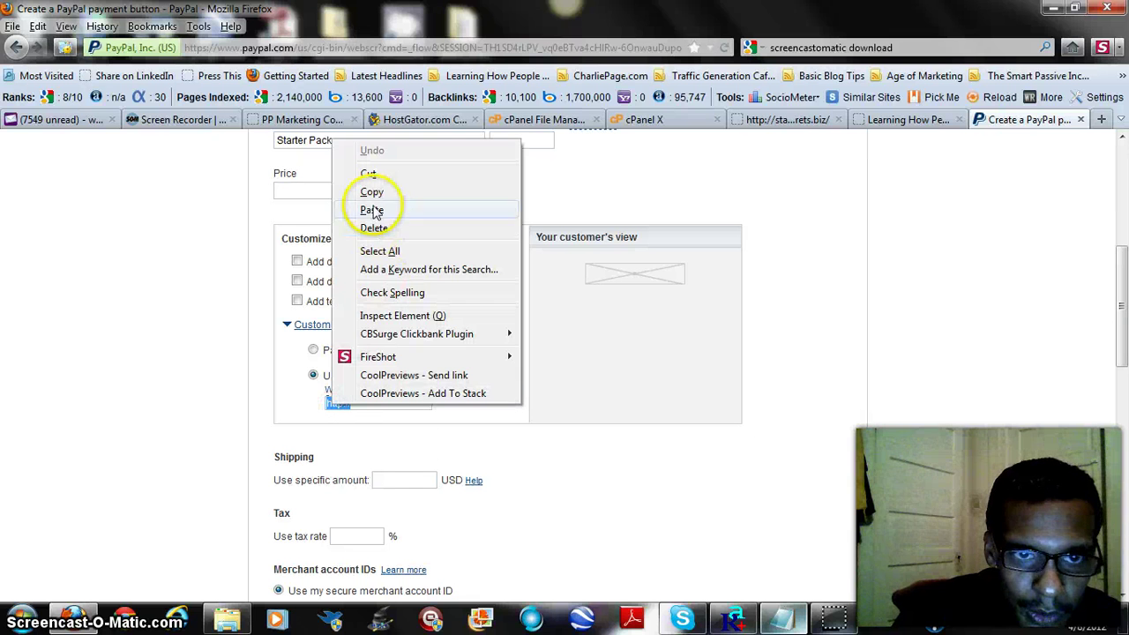
key("Escape")
key("ctrl+v")
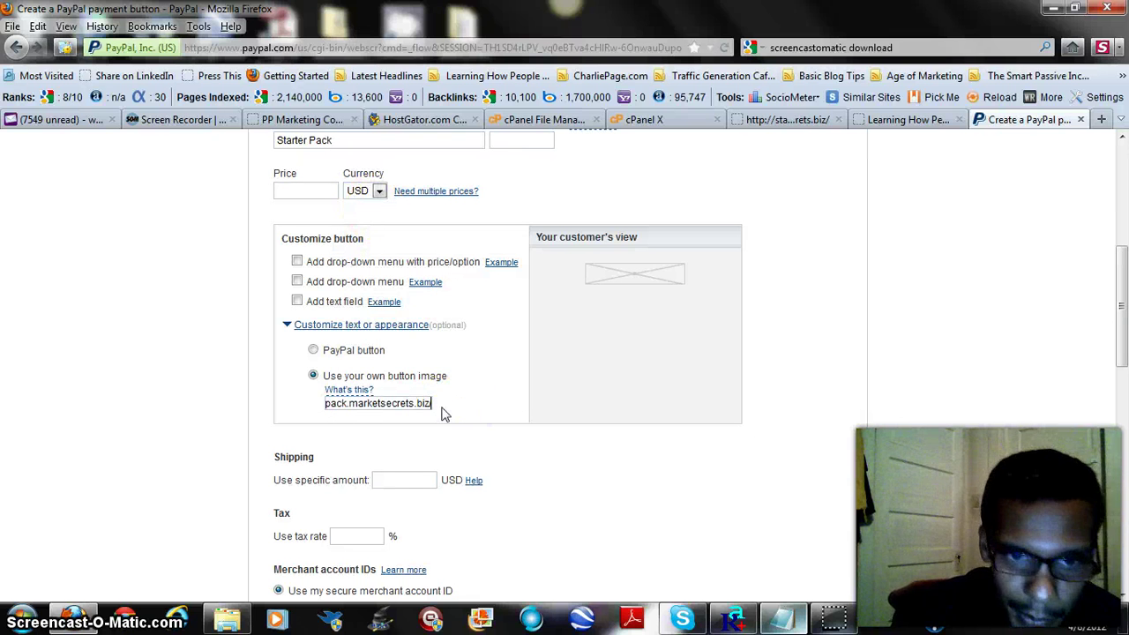
key("BackSpace")
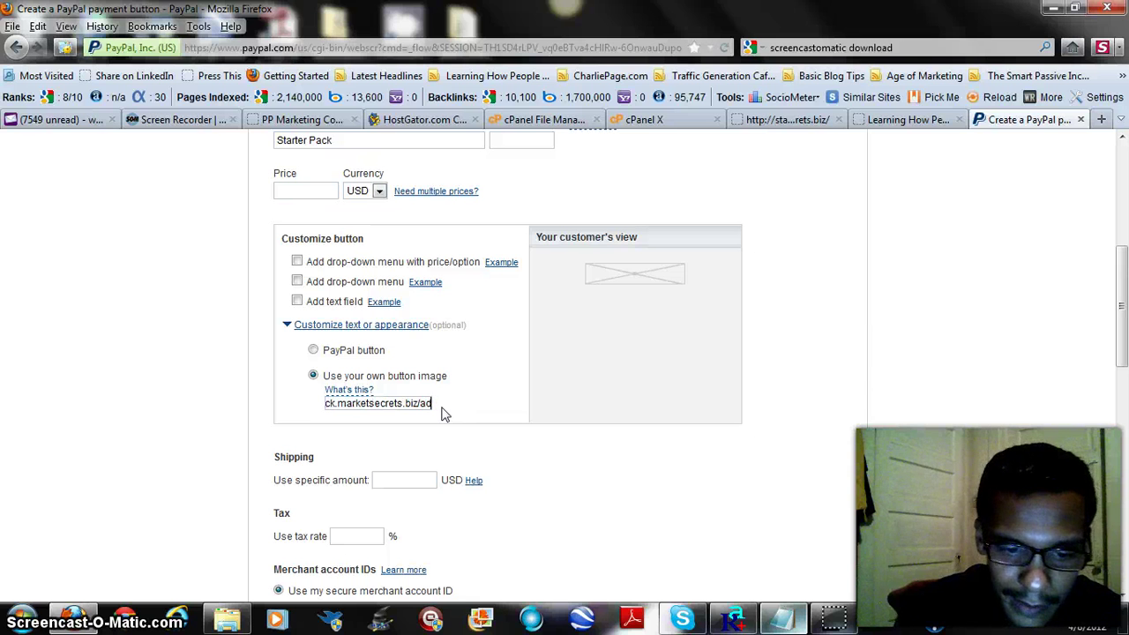
type("/addtocart1.jpg")
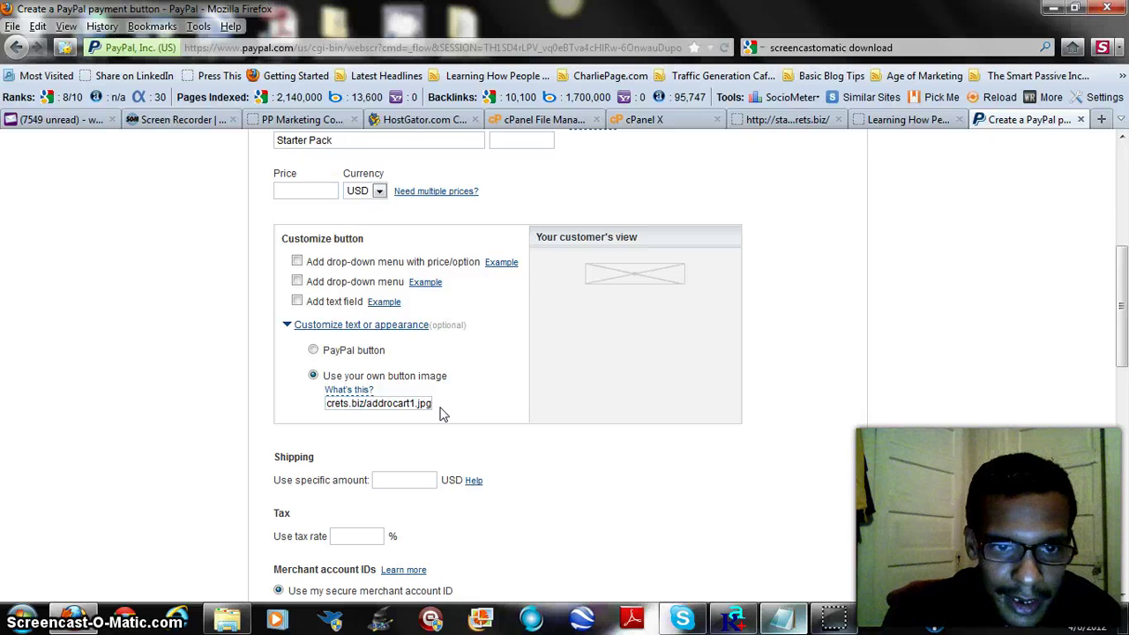
left_click(394, 403)
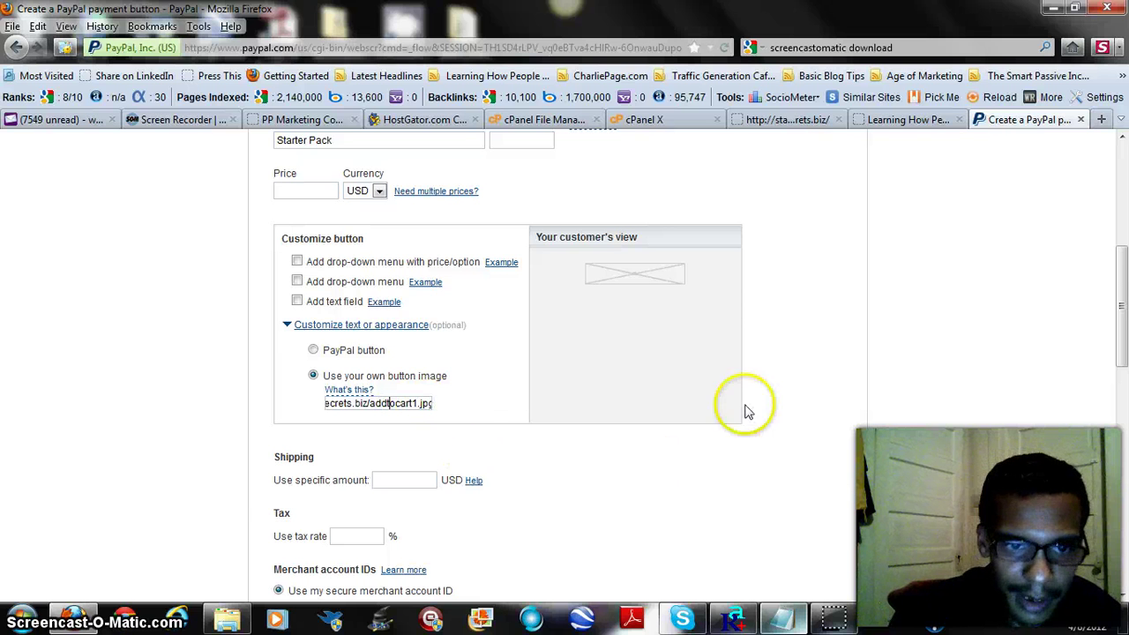
scroll(751, 403, "down", 4)
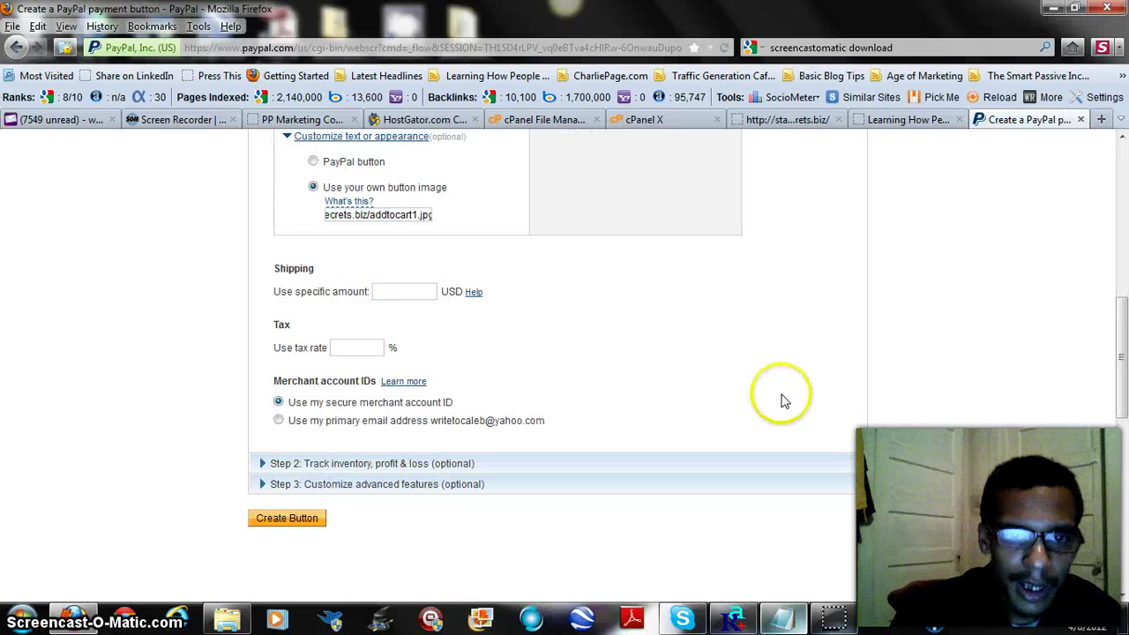
- Enter the Starter Pack price of 4.95 USD in the button details
left_click(394, 465)
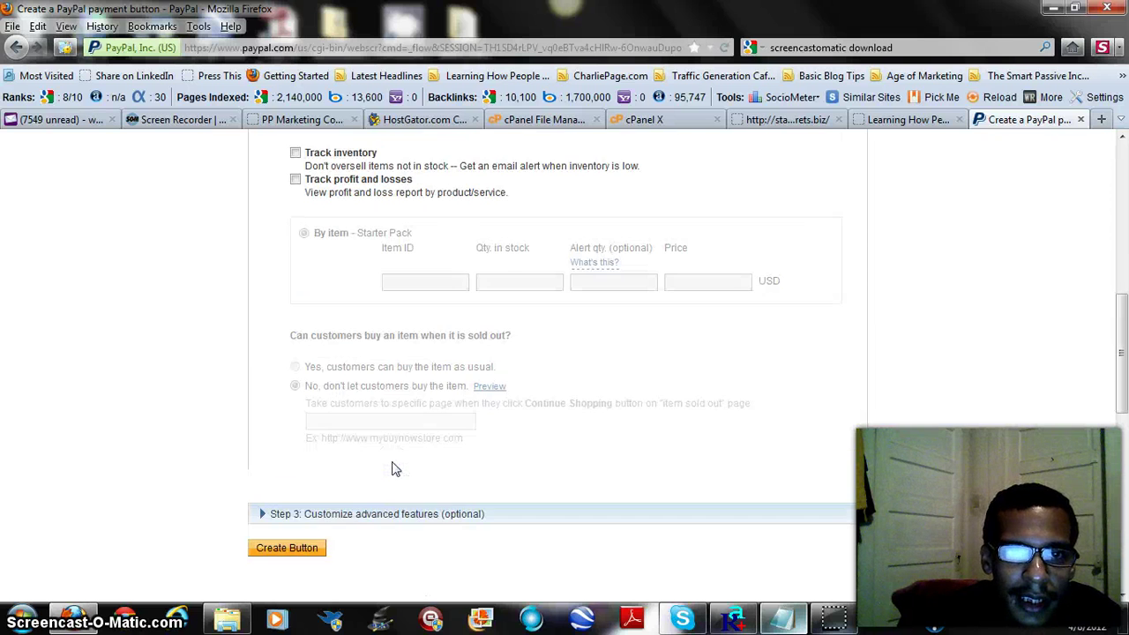
scroll(194, 468, "up", 10)
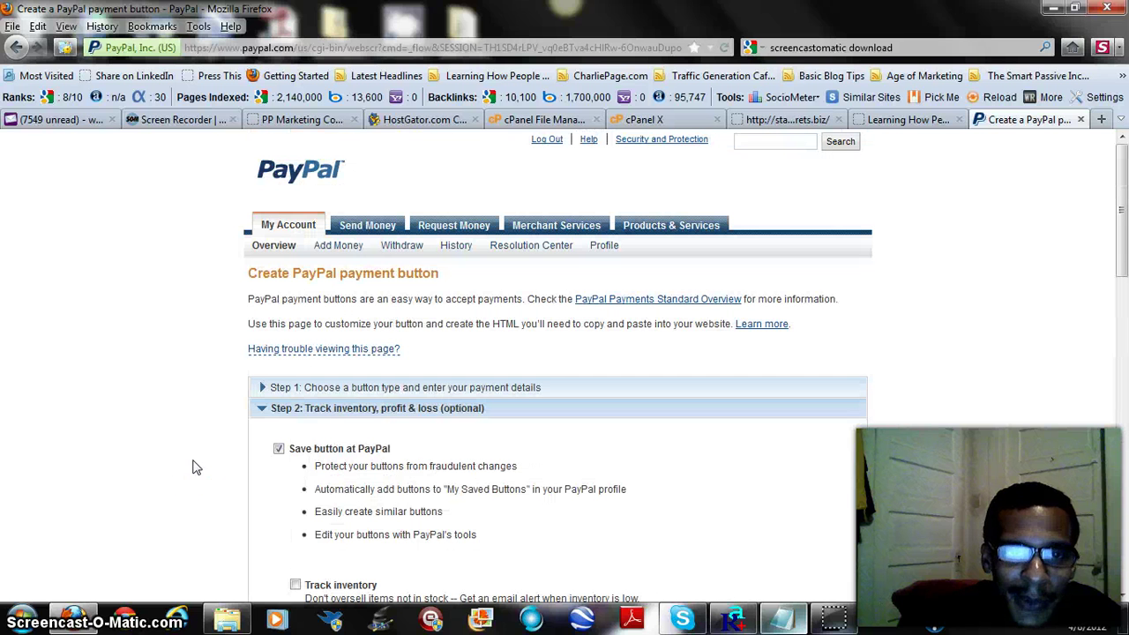
left_click(263, 388)
scroll(150, 412, "down", 5)
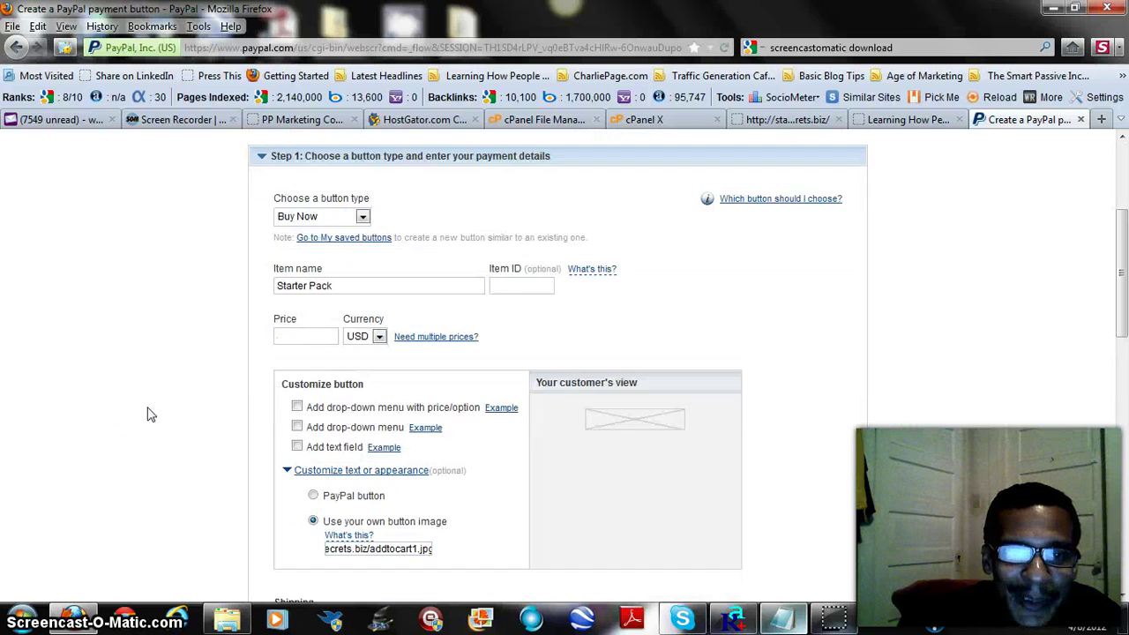
scroll(150, 415, "down", 2)
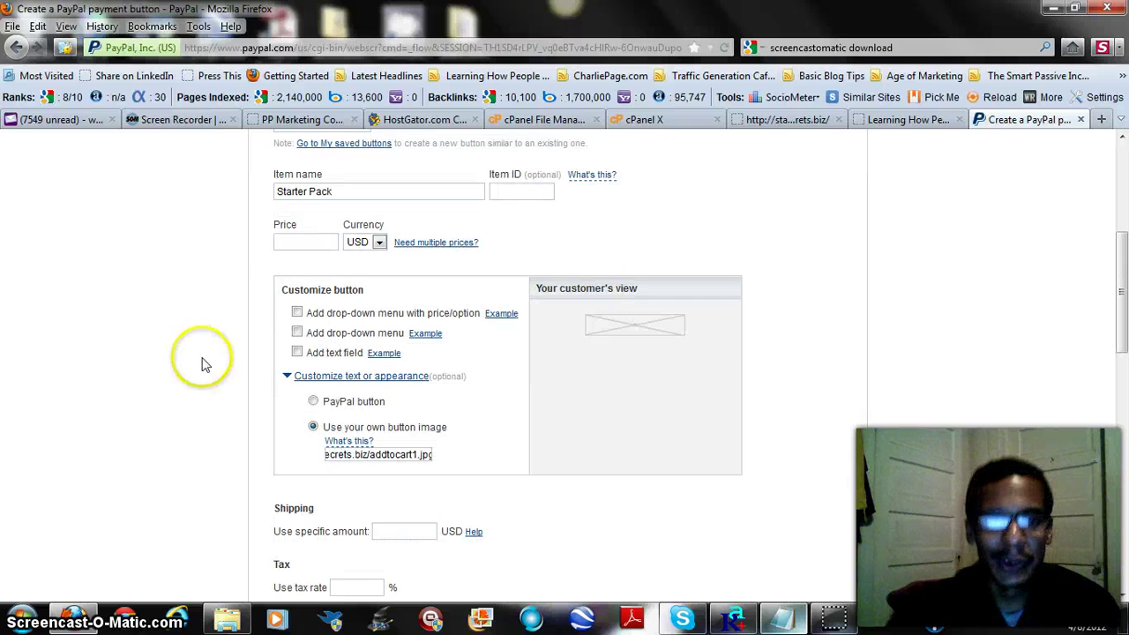
left_click(296, 241)
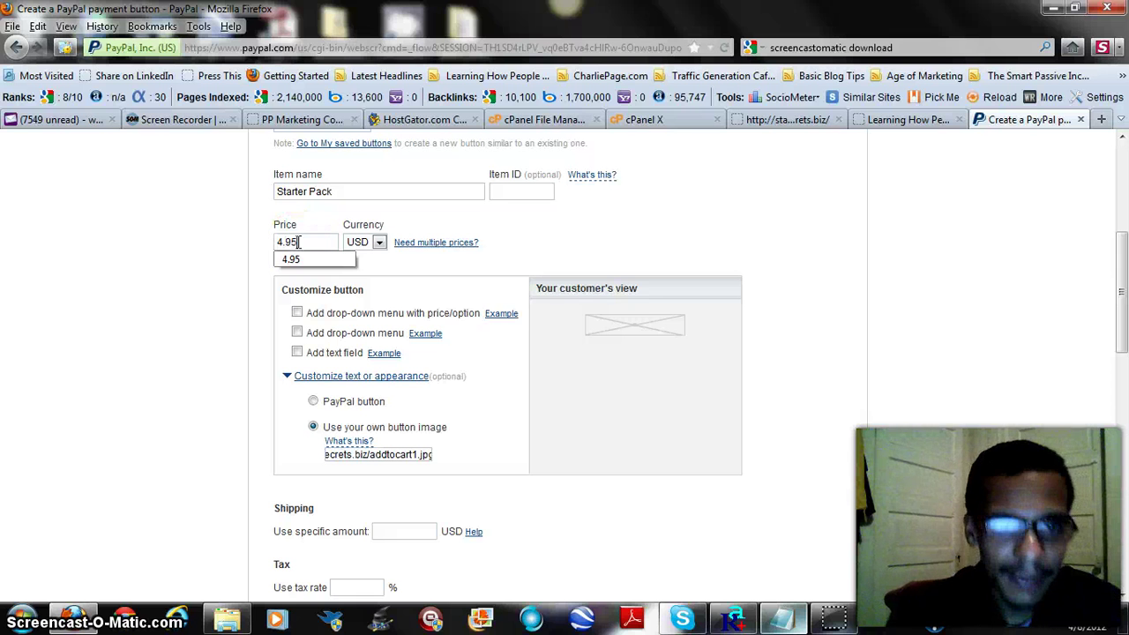
left_click(209, 393)
scroll(152, 433, "down", 2)
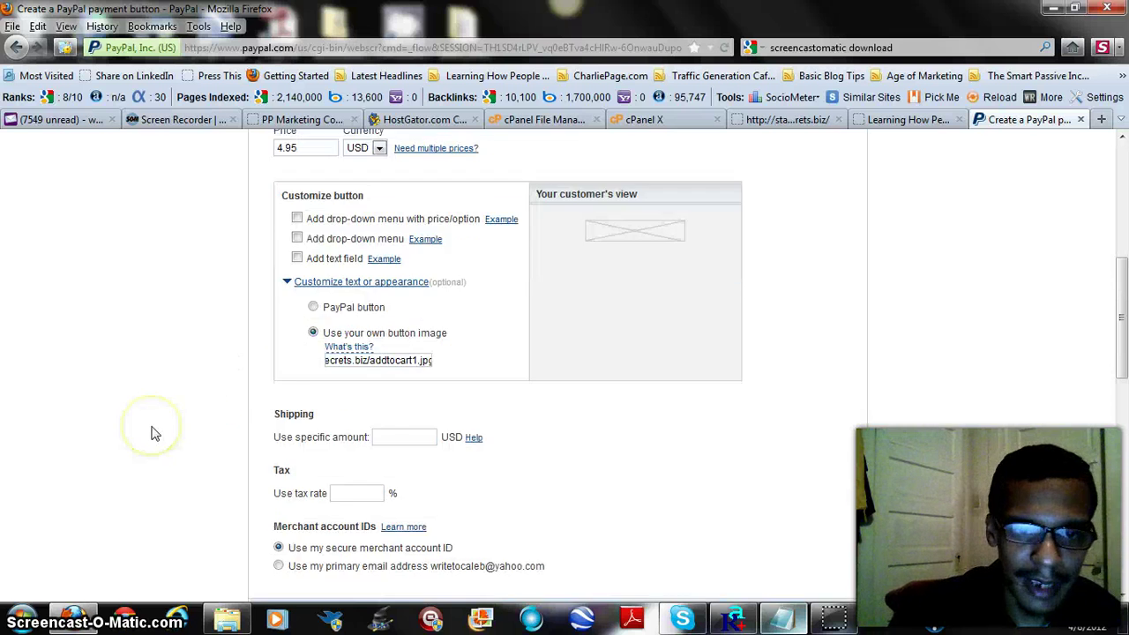
scroll(152, 434, "down", 2)
scroll(151, 433, "down", 2)
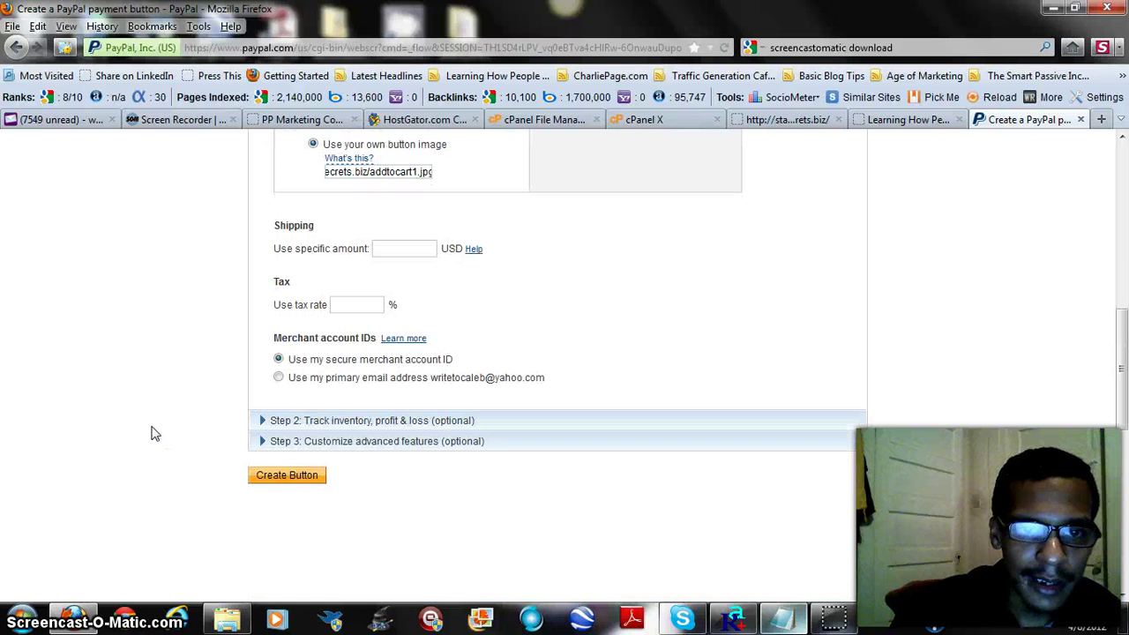
- Expand Step 2 inventory and profit tracking with 'Save button at PayPal' checked
left_click(157, 430)
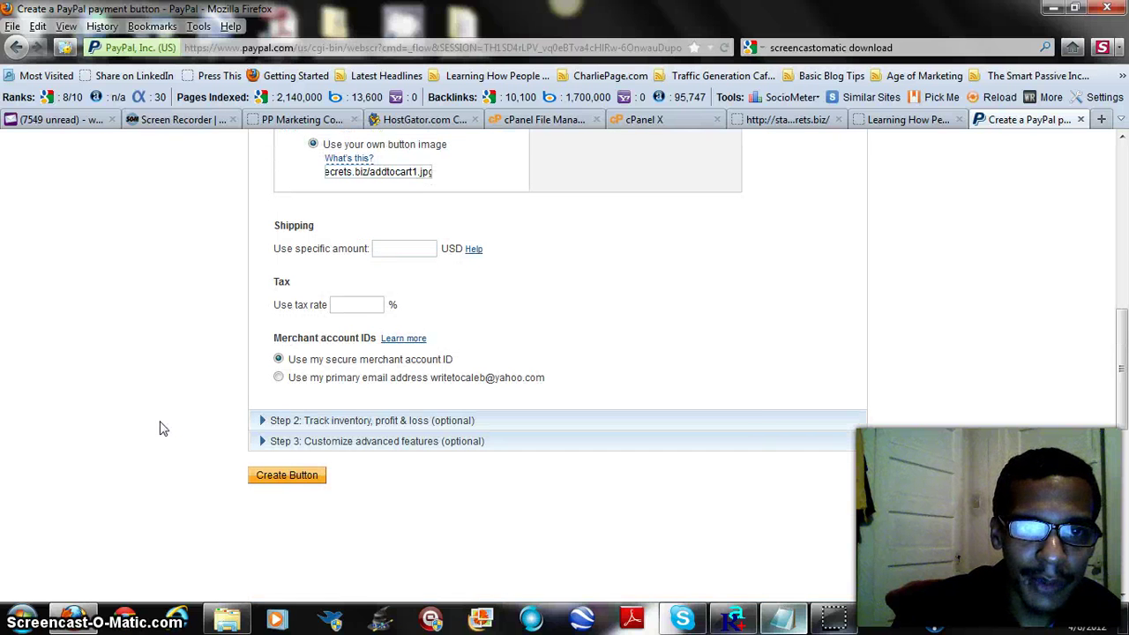
left_click(291, 426)
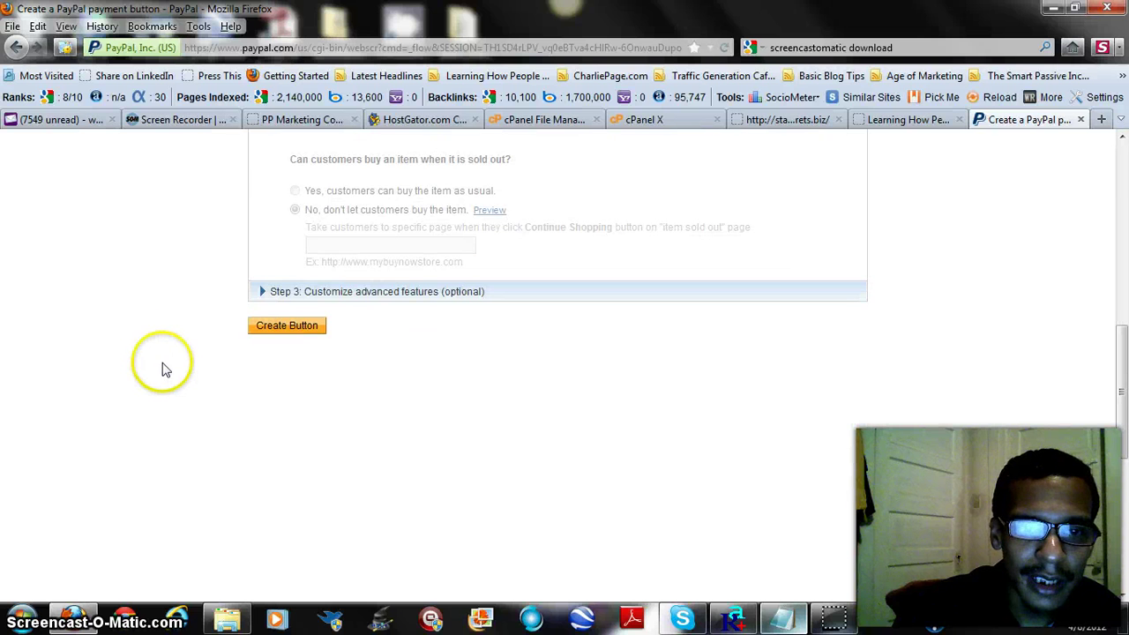
scroll(162, 371, "up", 10)
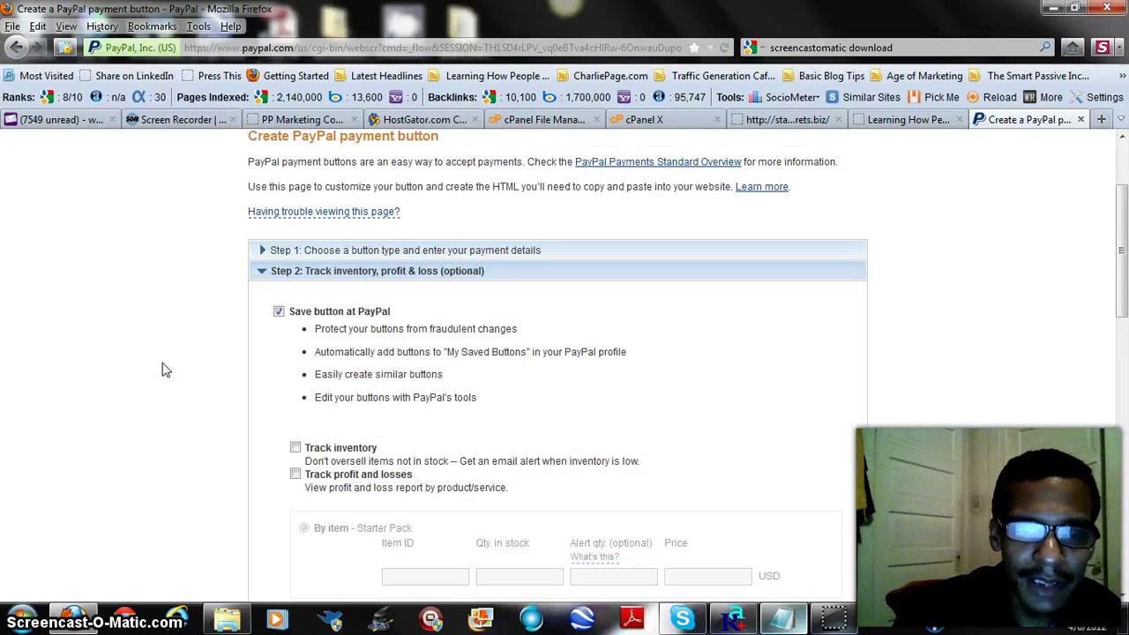
scroll(161, 371, "down", 2)
left_click(278, 218)
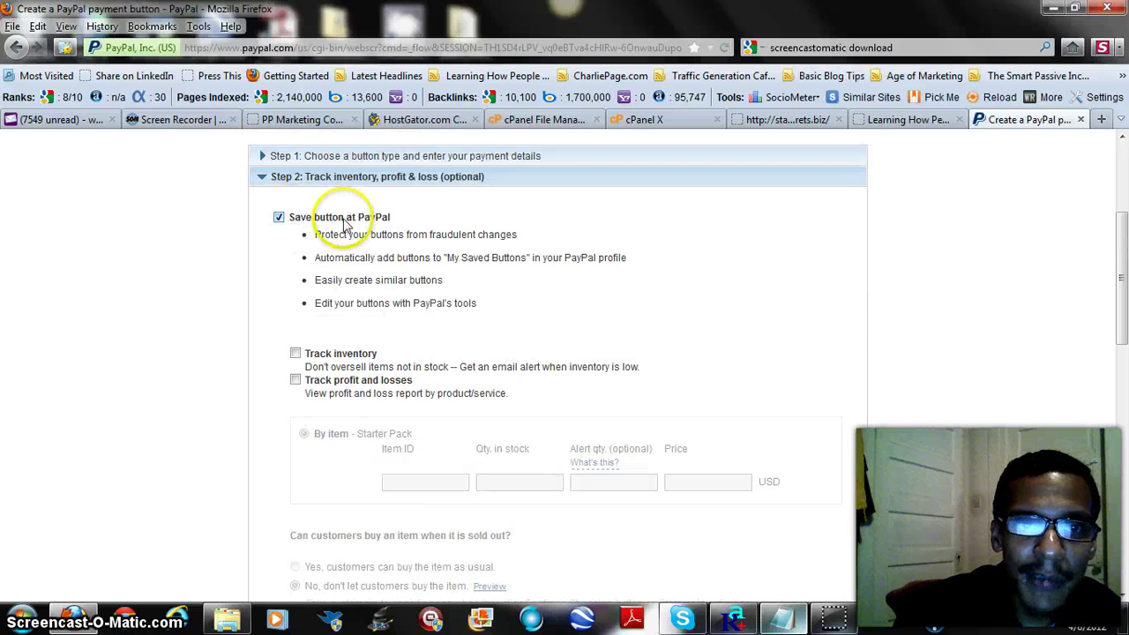
scroll(215, 365, "down", 6)
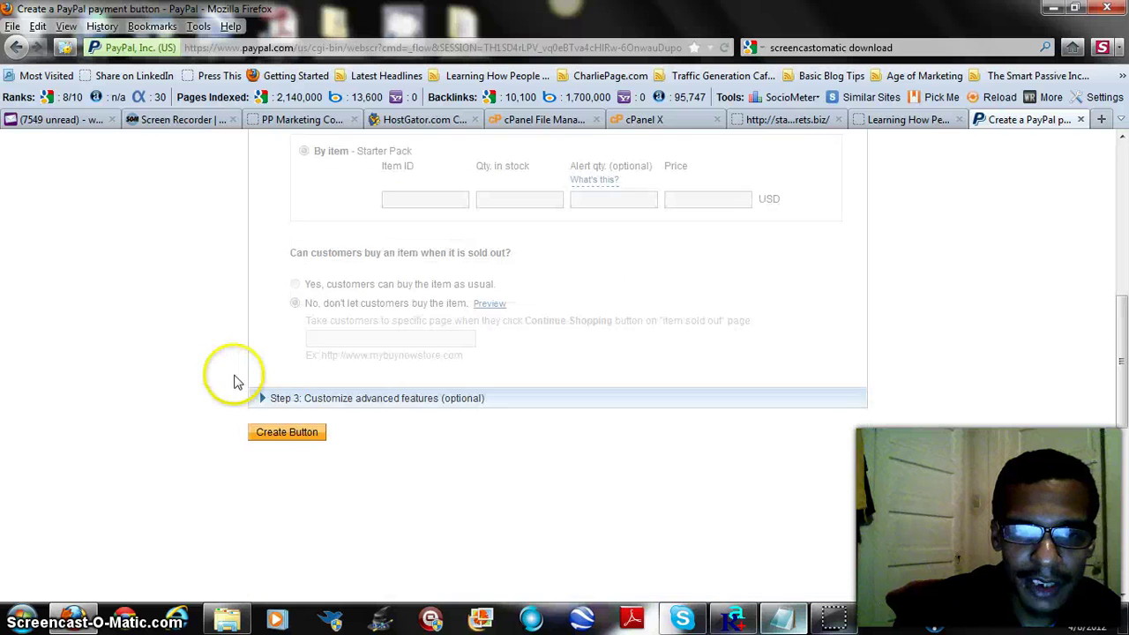
- Set special instructions and shipping address to No, and enable the finish-checkout redirect URL
left_click(292, 397)
scroll(177, 397, "down", 7)
scroll(102, 391, "up", 6)
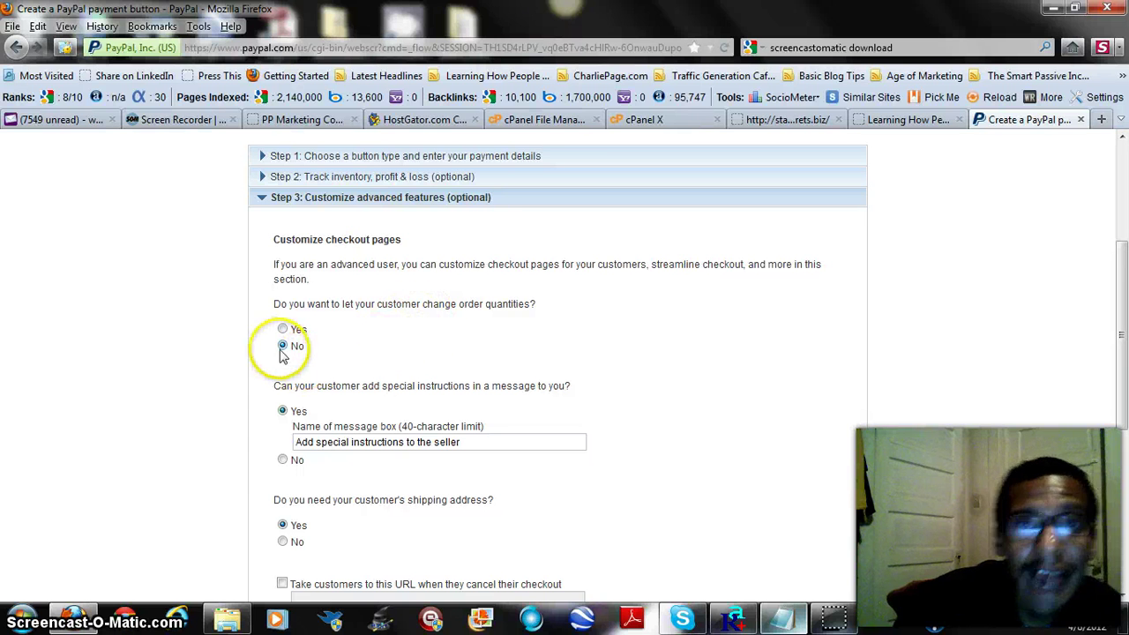
left_click(283, 460)
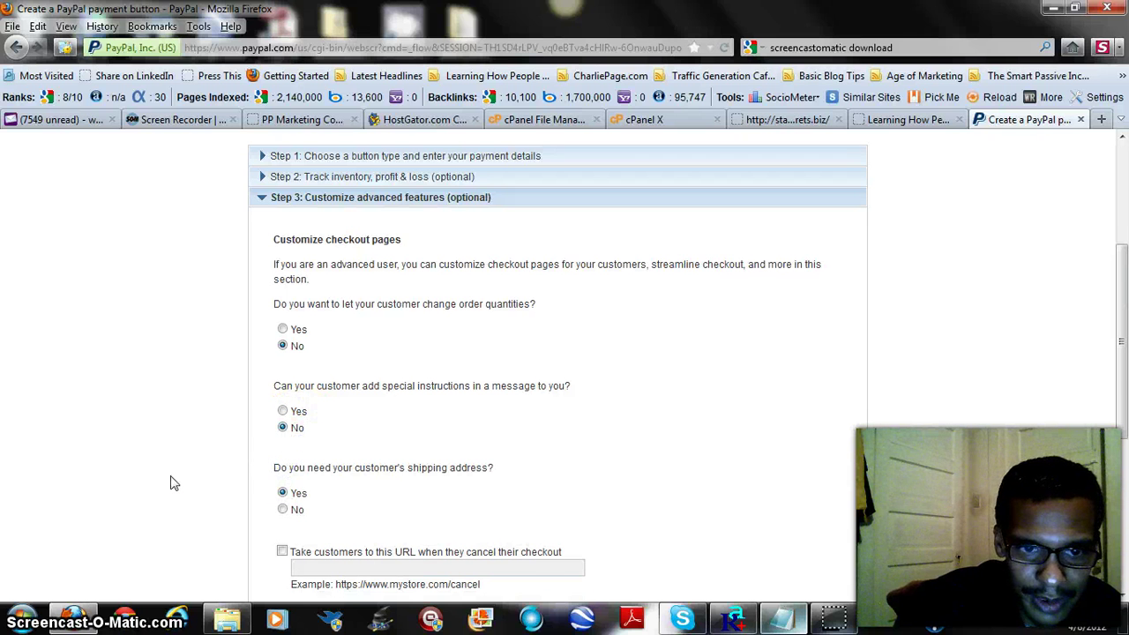
scroll(174, 484, "down", 2)
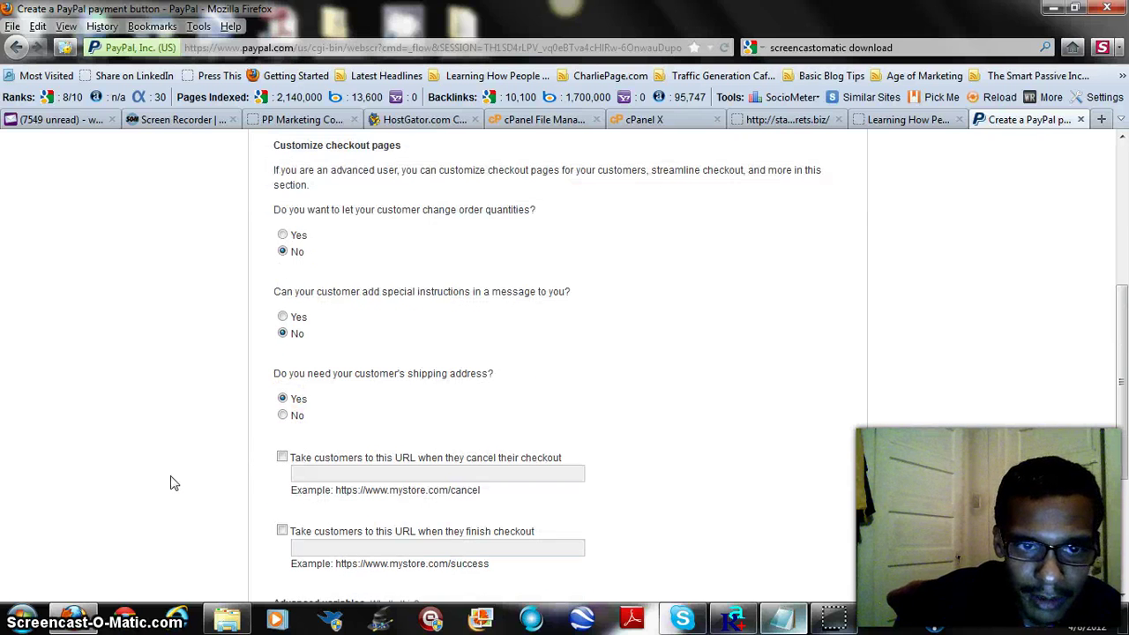
left_click(280, 417)
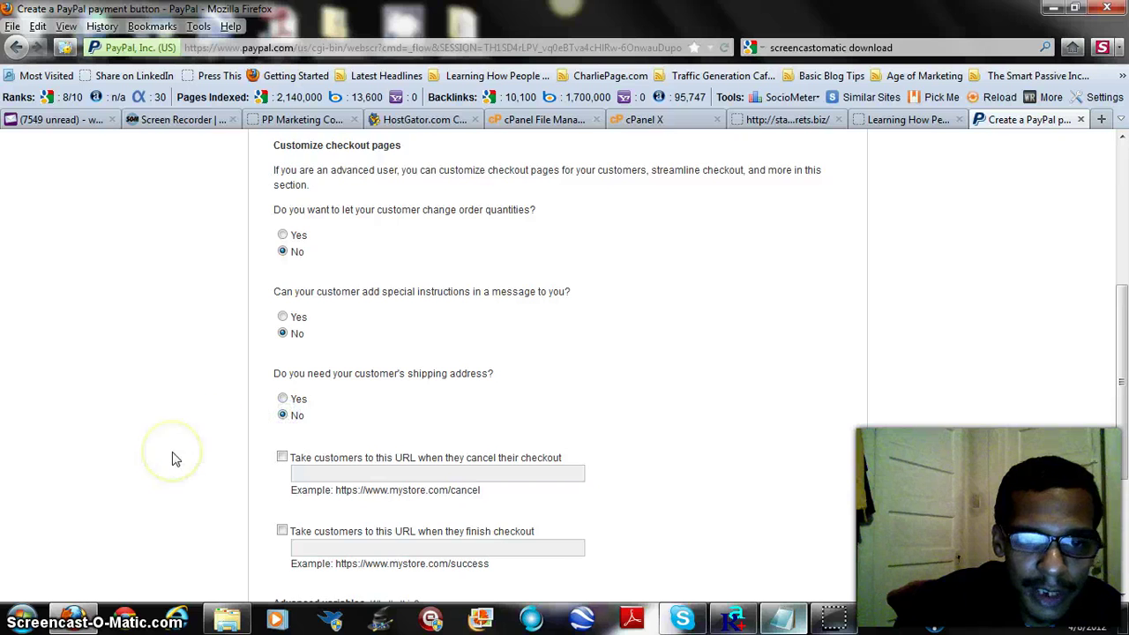
scroll(174, 458, "down", 2)
scroll(173, 458, "down", 2)
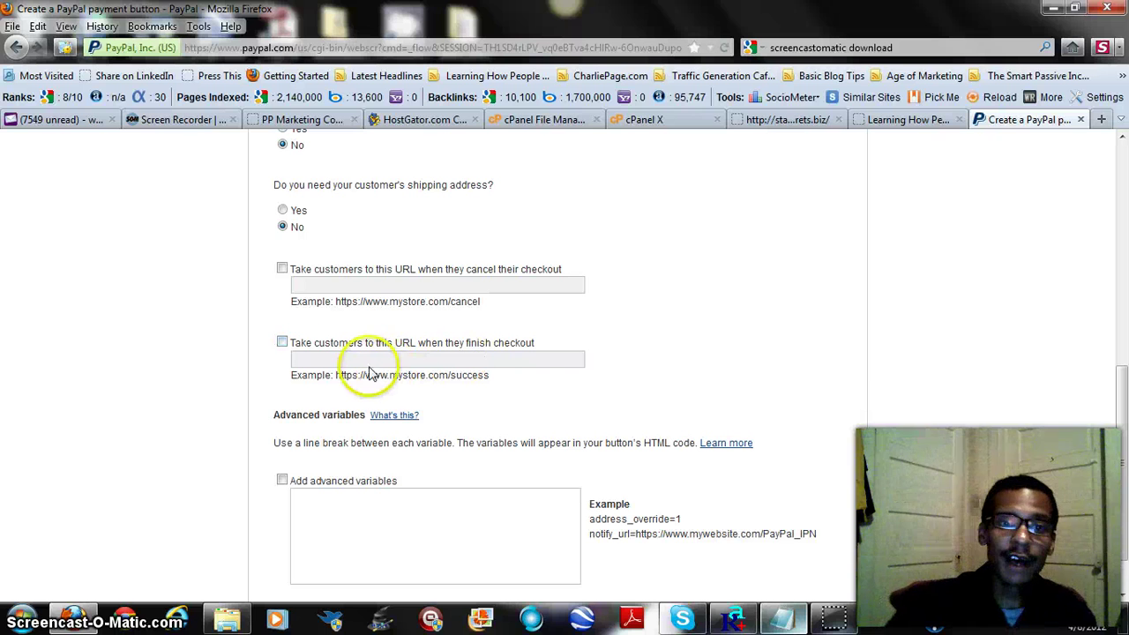
left_click(282, 343)
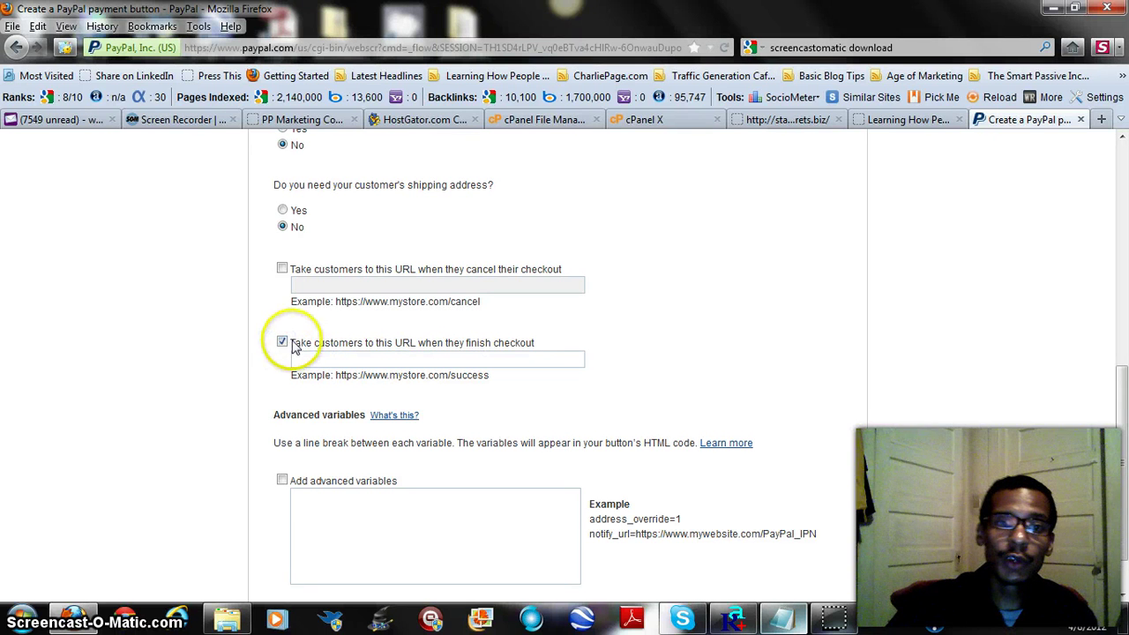
- Replace 'YOUR AFFILIATE LINK GOES HERE' in the download URL with the affiliate ID and copy it
left_click(311, 119)
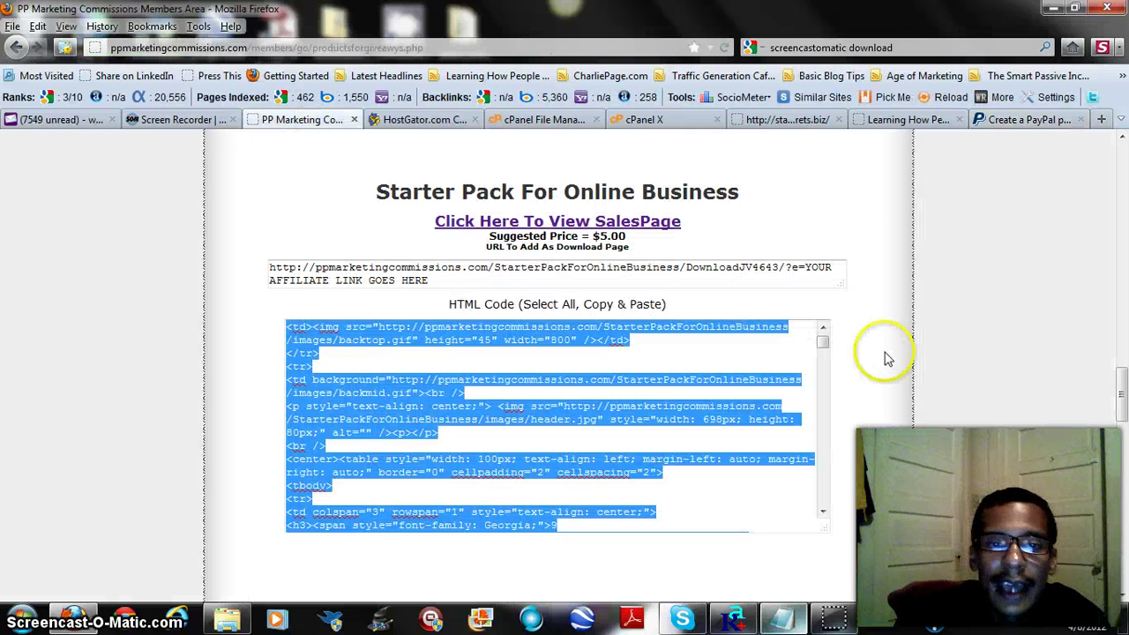
left_click(437, 281)
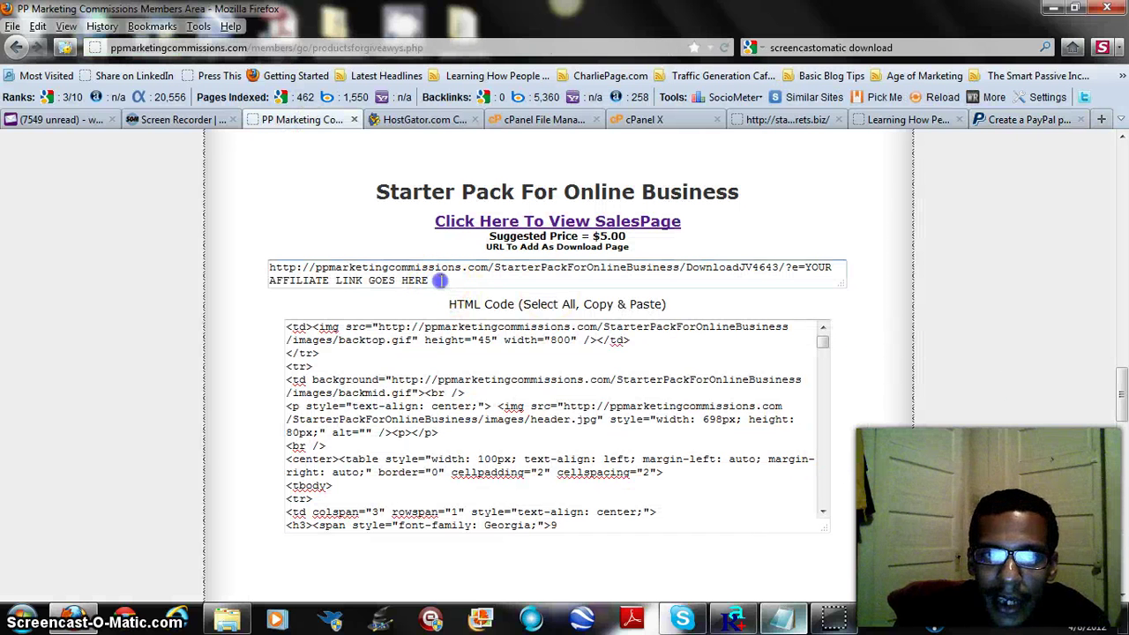
left_click_drag(441, 263, 810, 273)
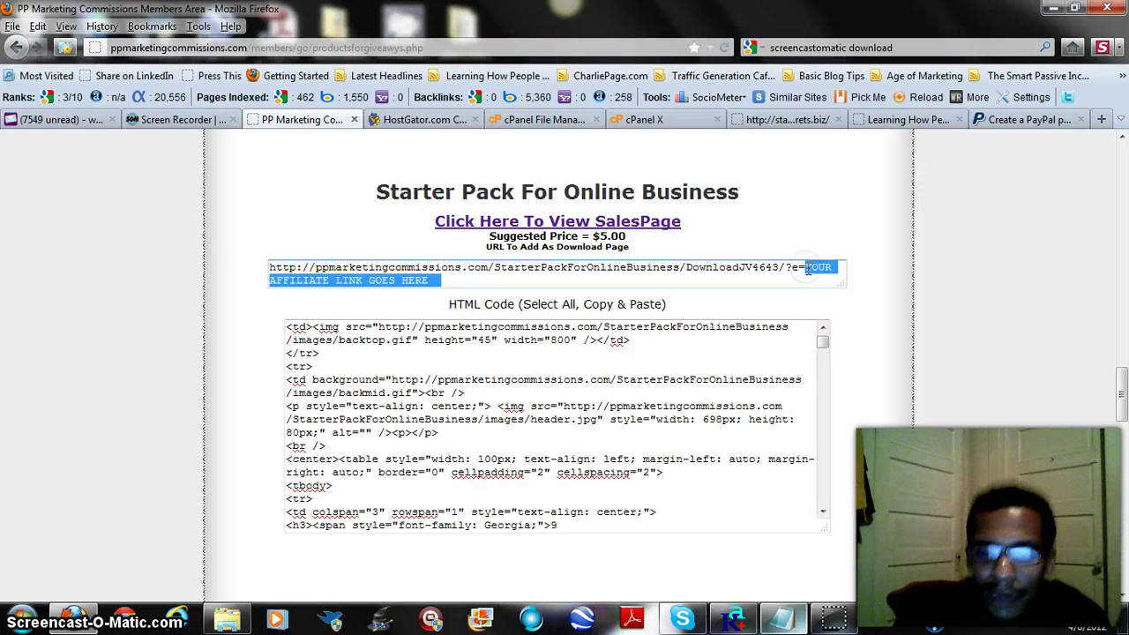
key("BackSpace")
type("0247")
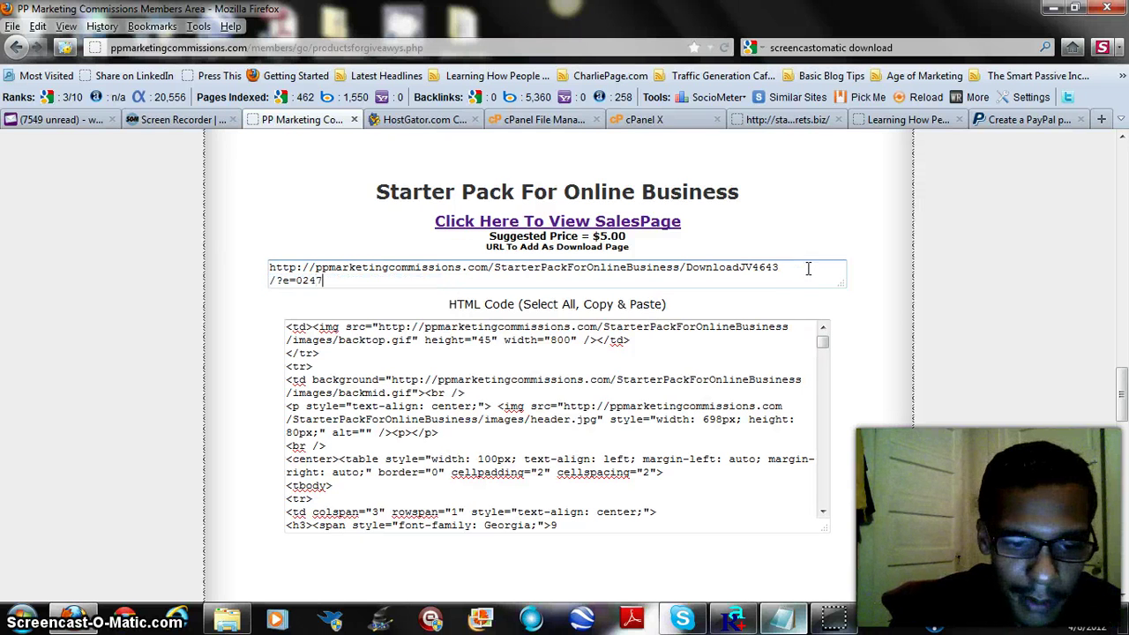
left_click_drag(335, 279, 263, 261)
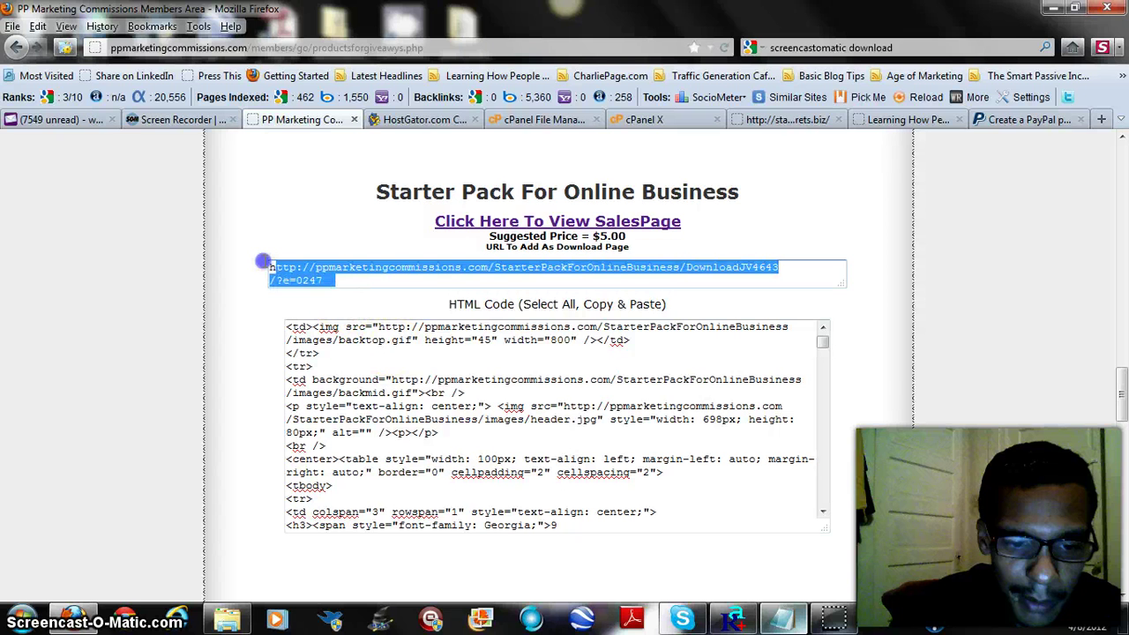
right_click(294, 279)
left_click(354, 327)
left_click(448, 120)
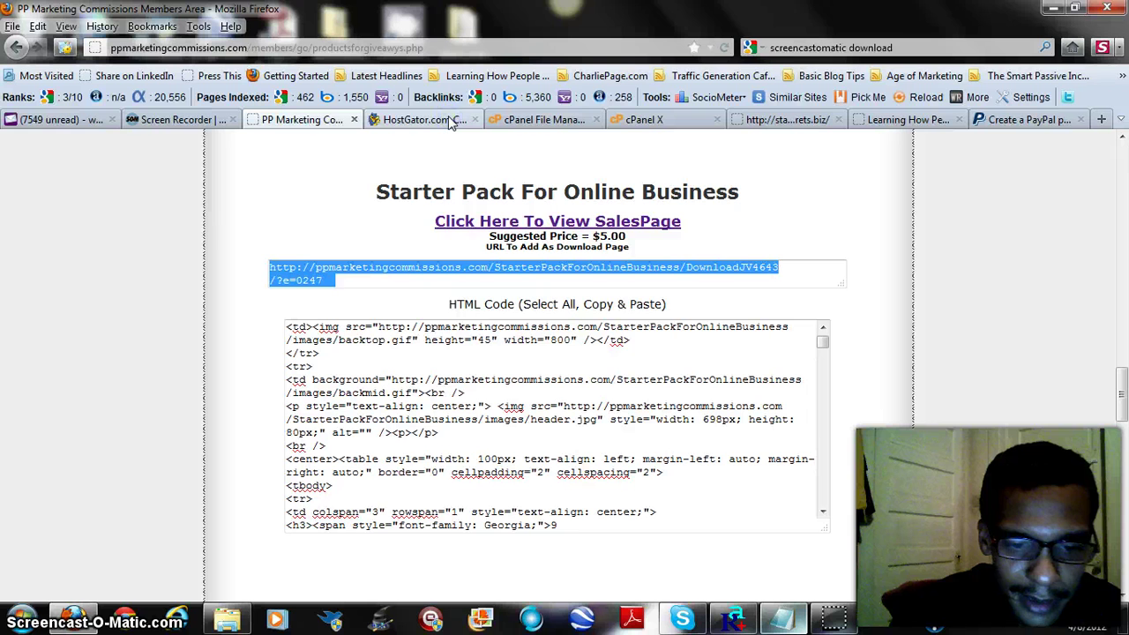
- Paste the Starter Pack download URL into the finish-checkout redirect field
left_click(649, 119)
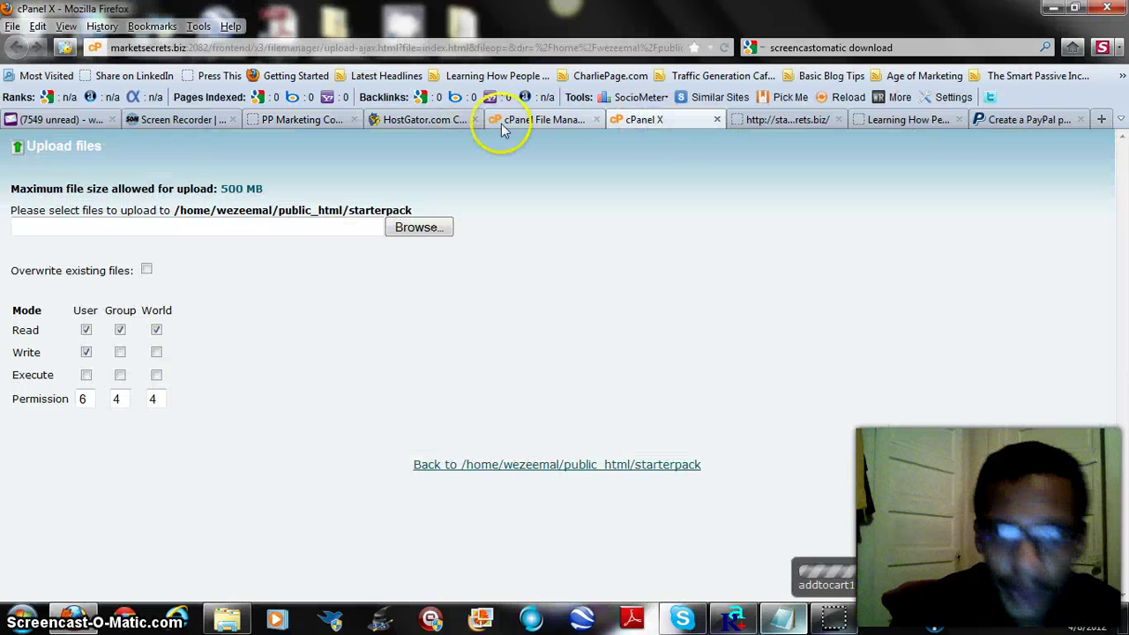
left_click(997, 119)
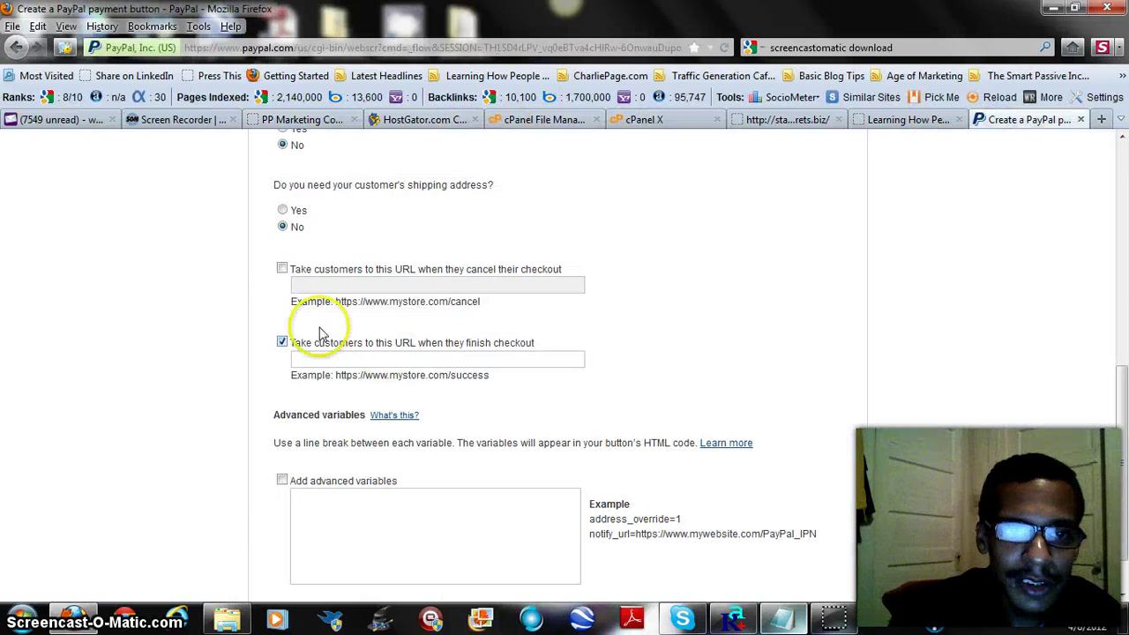
left_click(321, 360)
right_click(323, 361)
left_click(363, 431)
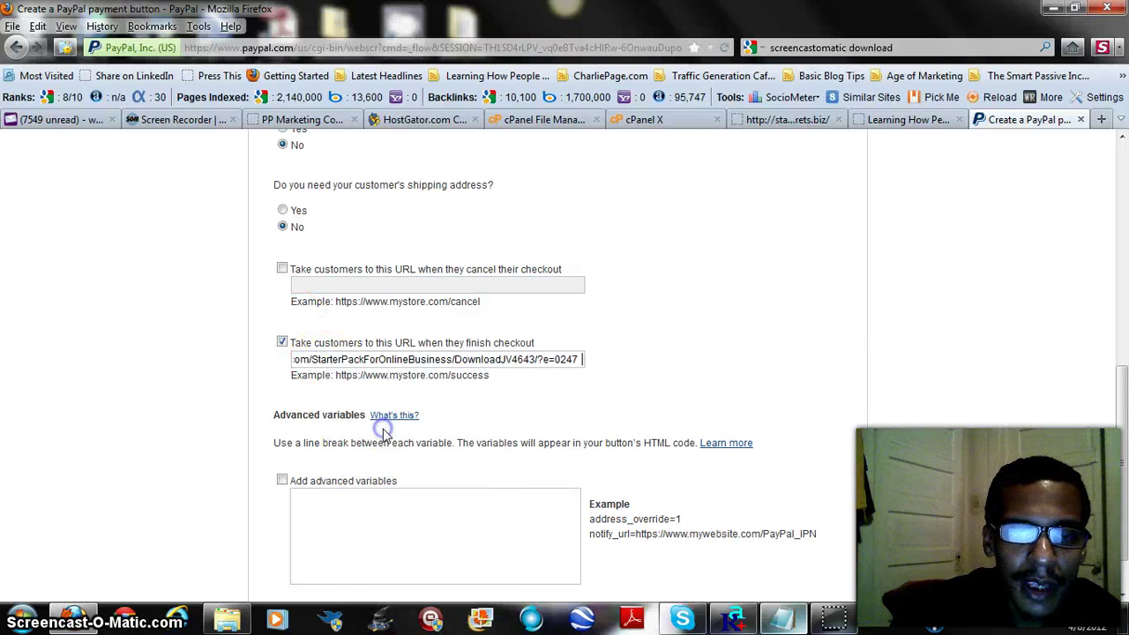
scroll(867, 436, "up", 5)
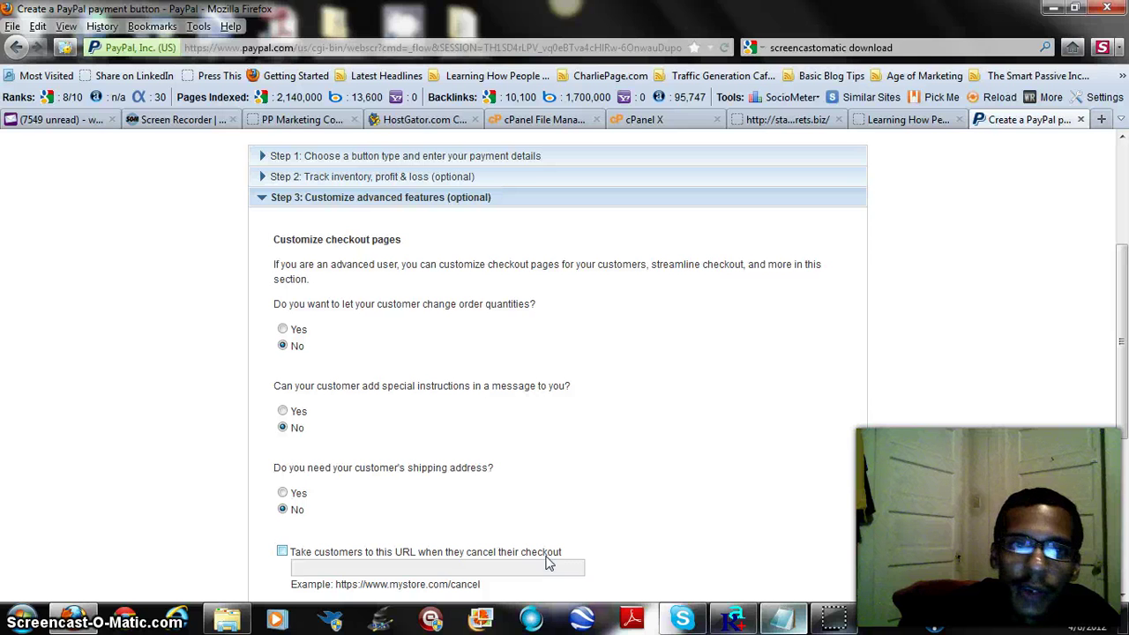
left_click(281, 551)
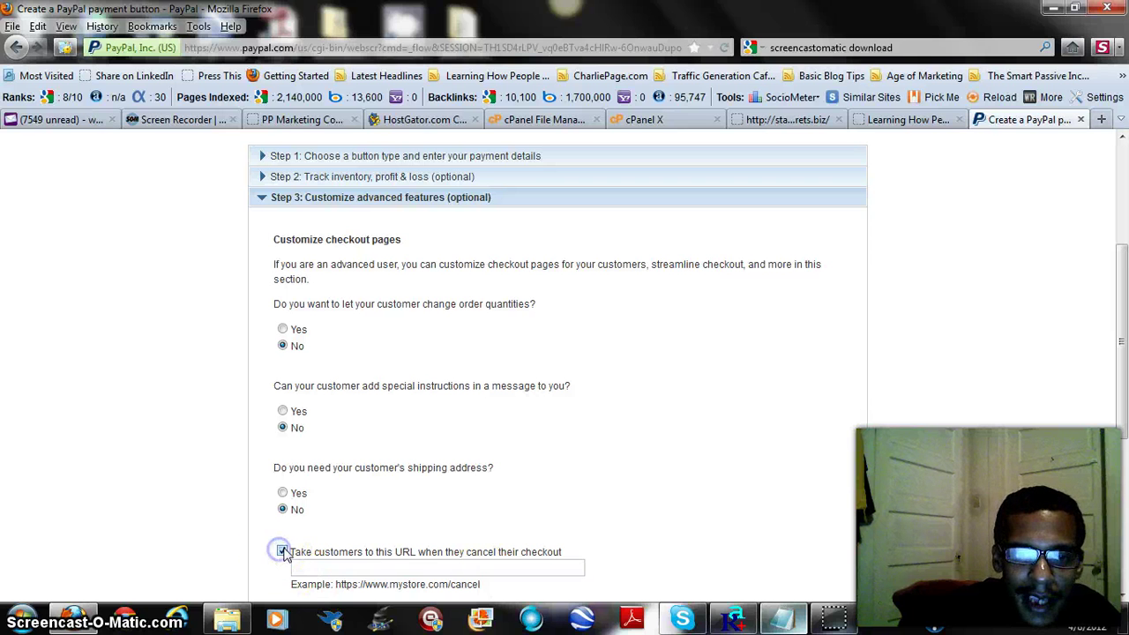
left_click(395, 567)
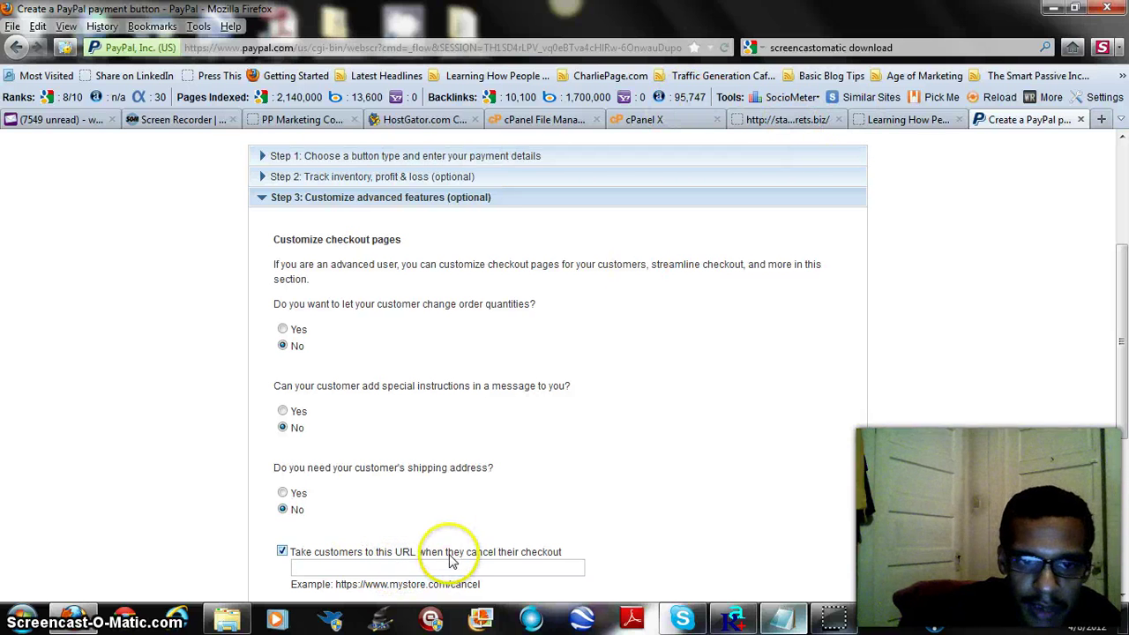
type("tt")
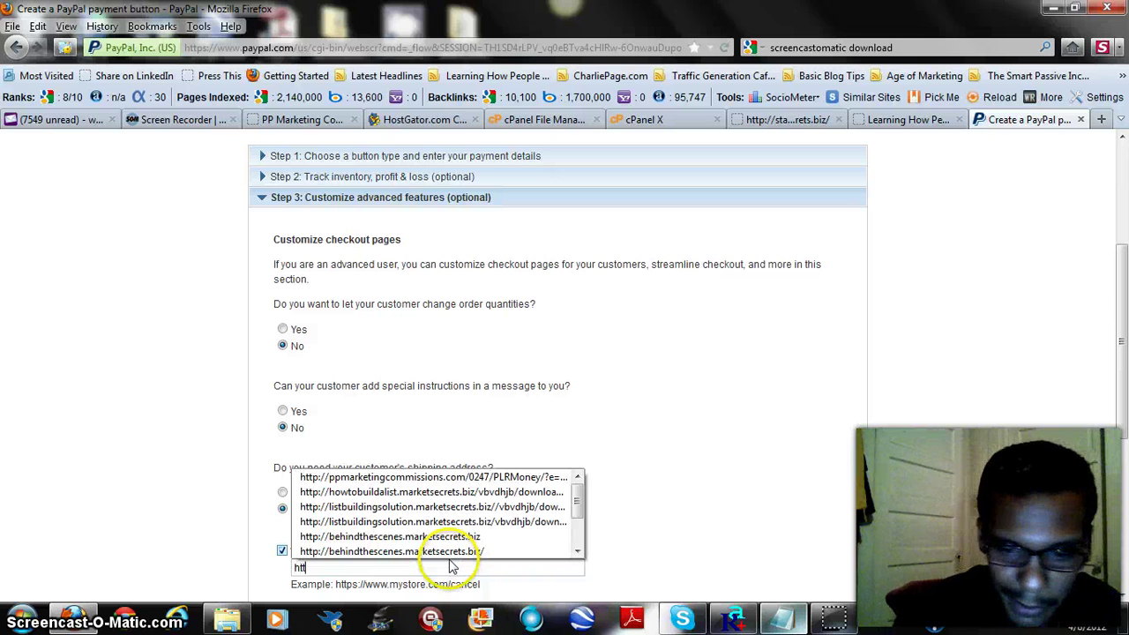
type("p://a")
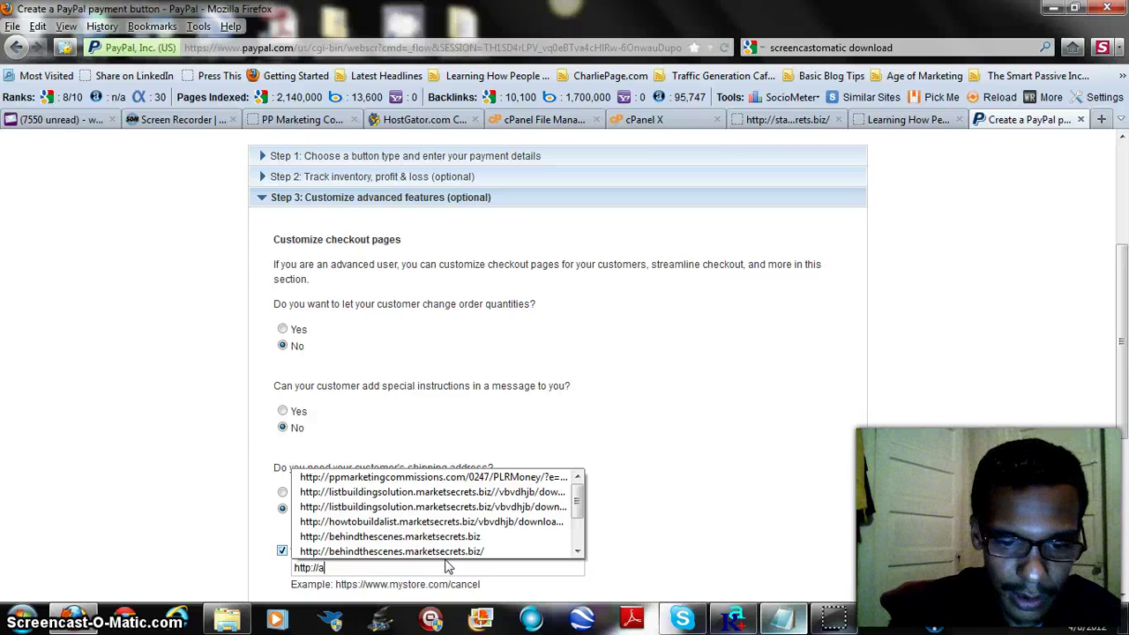
type("ffil")
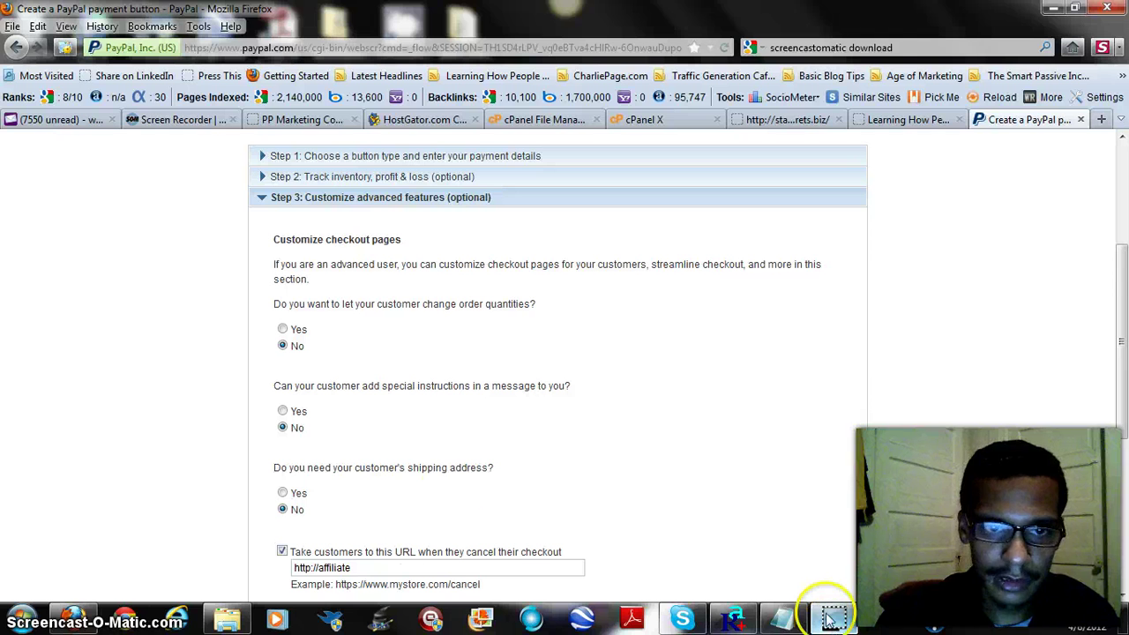
type("iate")
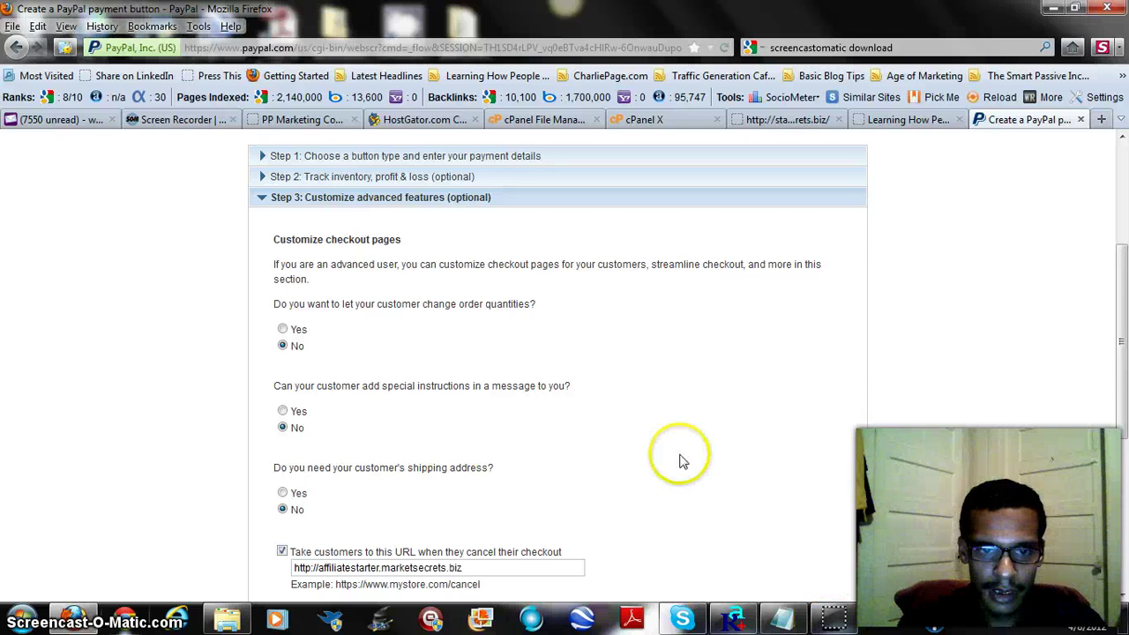
scroll(670, 463, "down", 2)
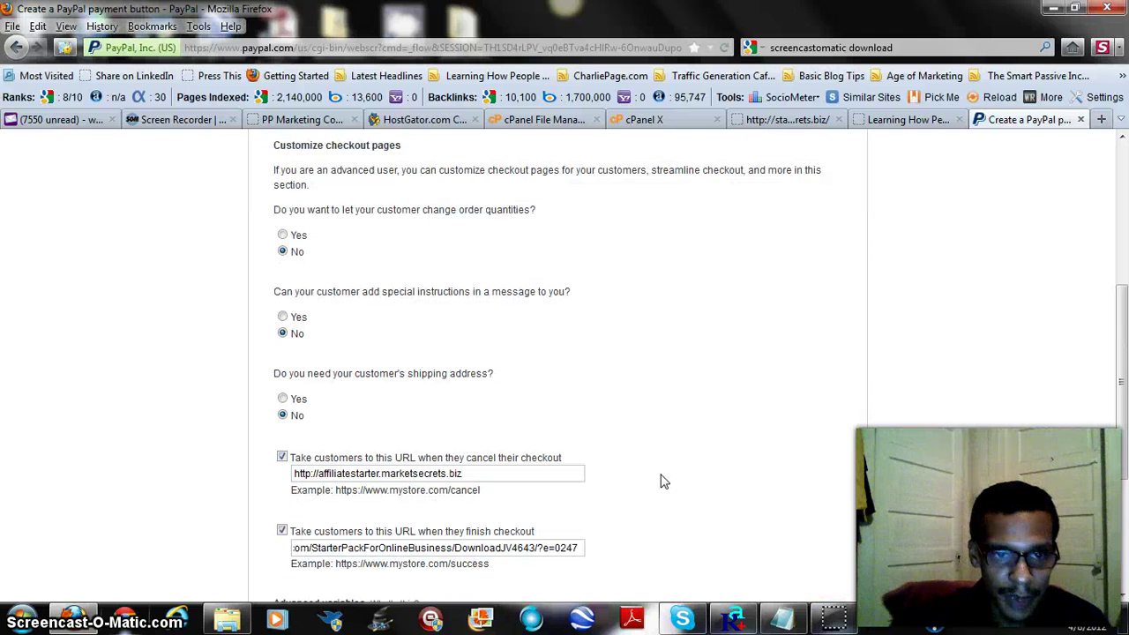
scroll(663, 480, "down", 5)
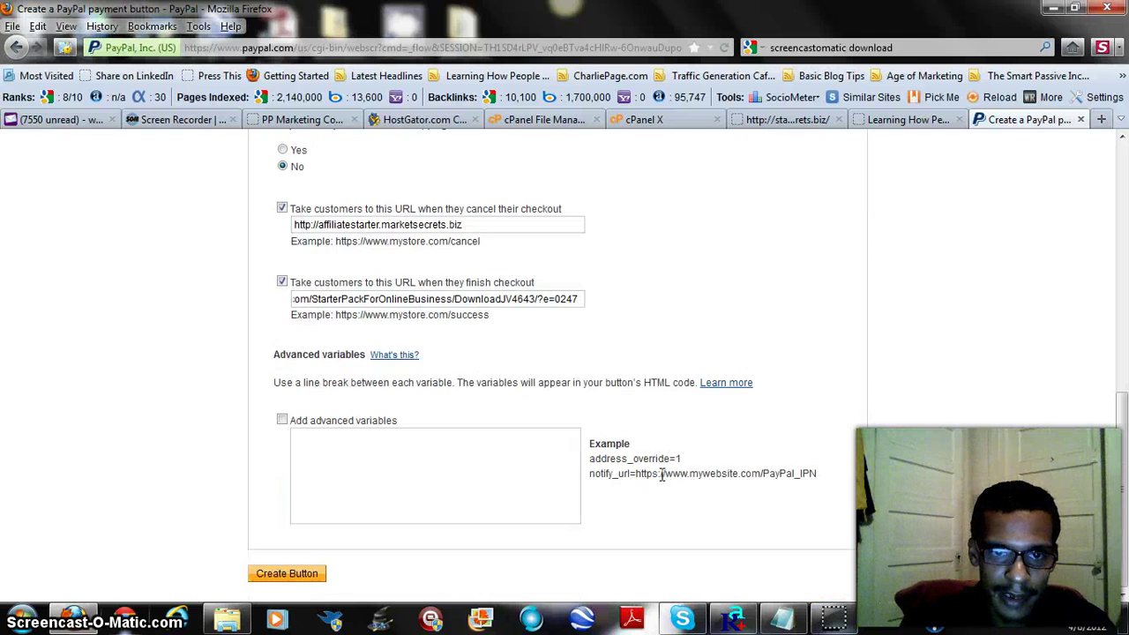
- Create the Add To Cart button and copy its generated website code
left_click(283, 575)
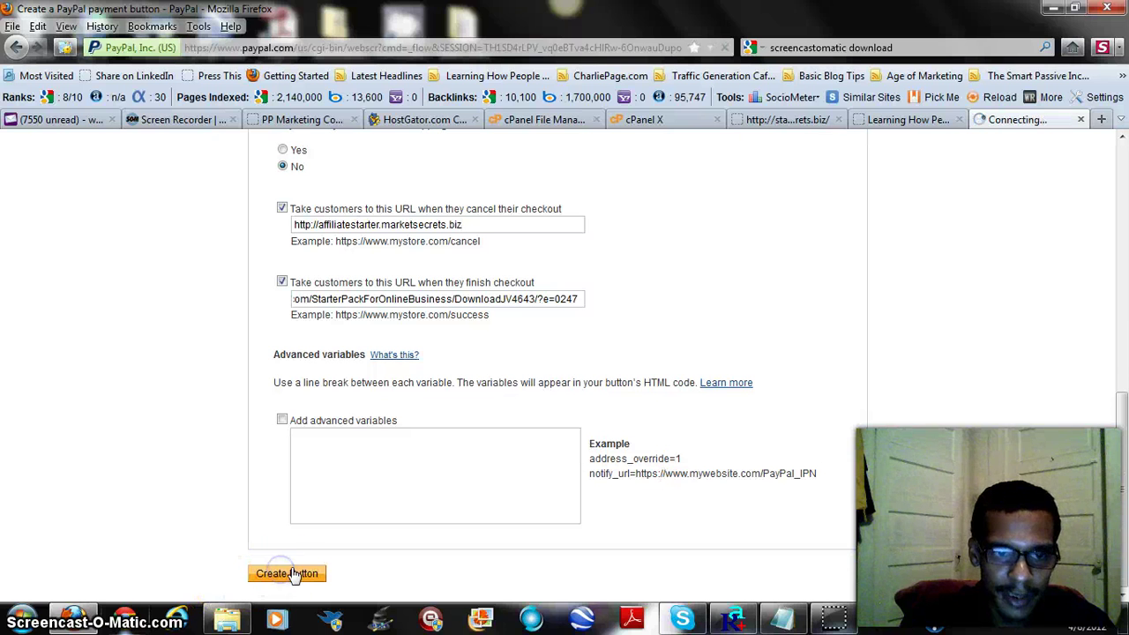
scroll(715, 379, "up", 5)
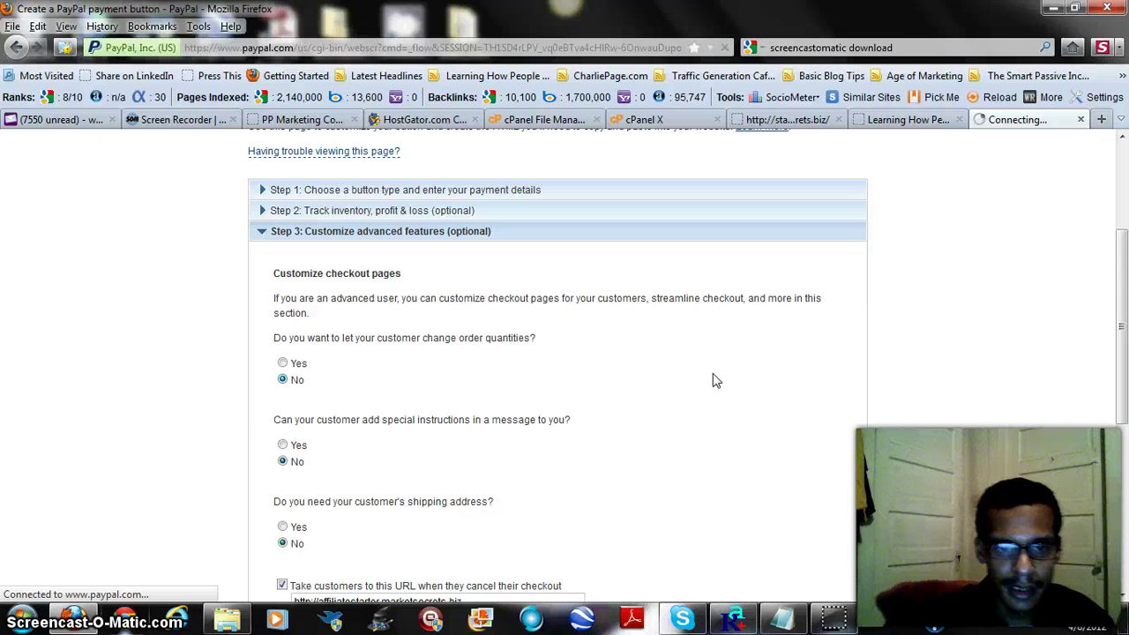
left_click(328, 440)
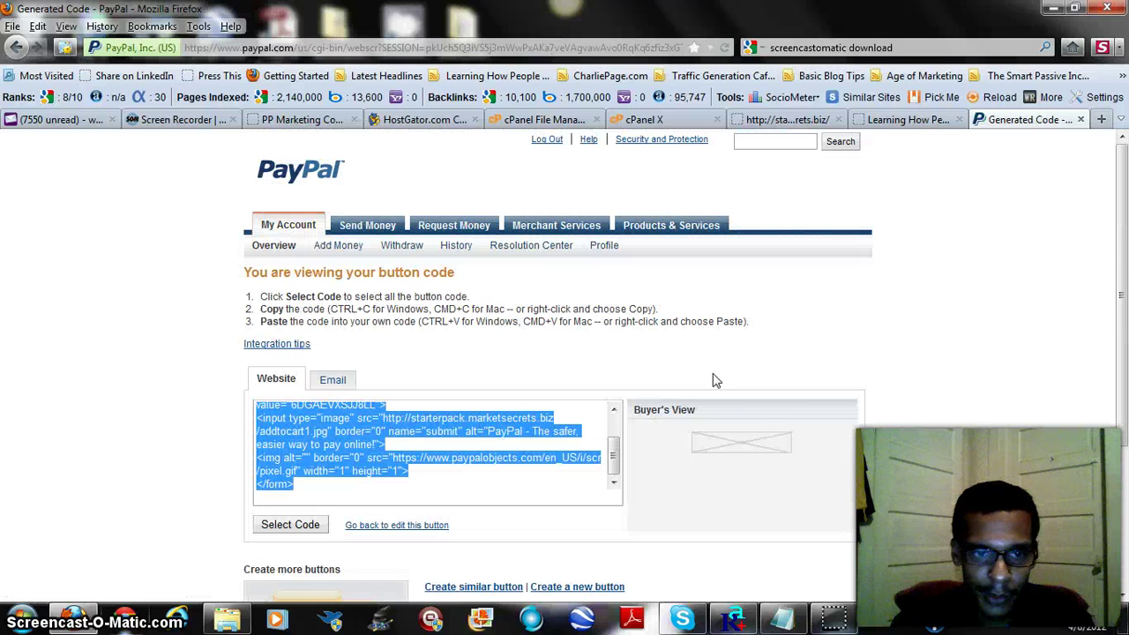
right_click(329, 440)
left_click(389, 260)
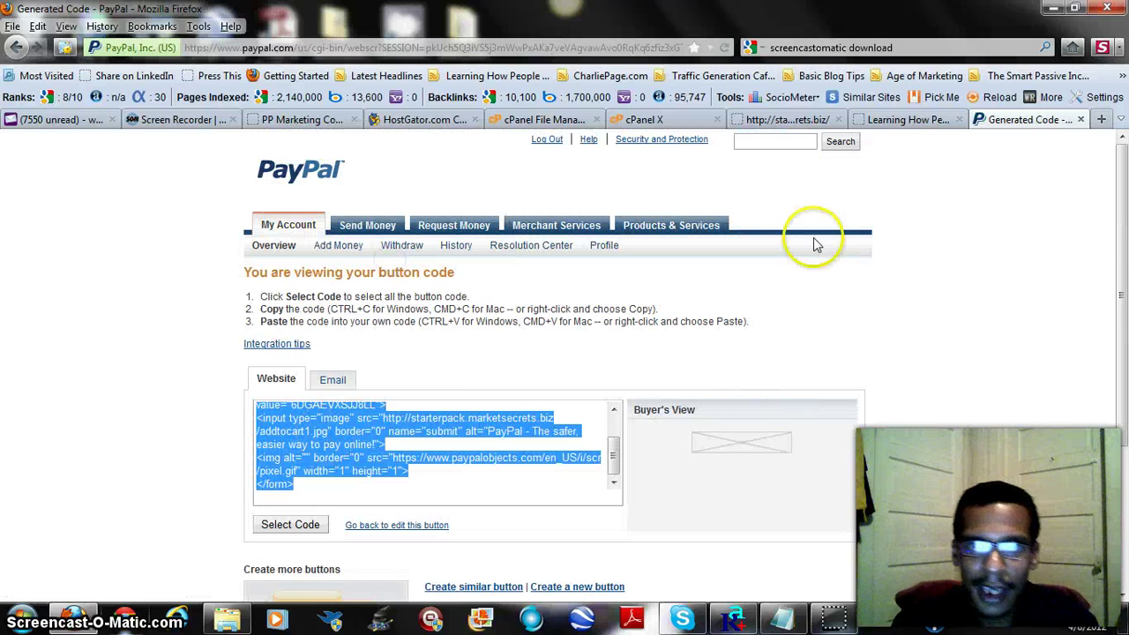
- Return to the starterpack file listing and open the actions menu for index.html
left_click(663, 122)
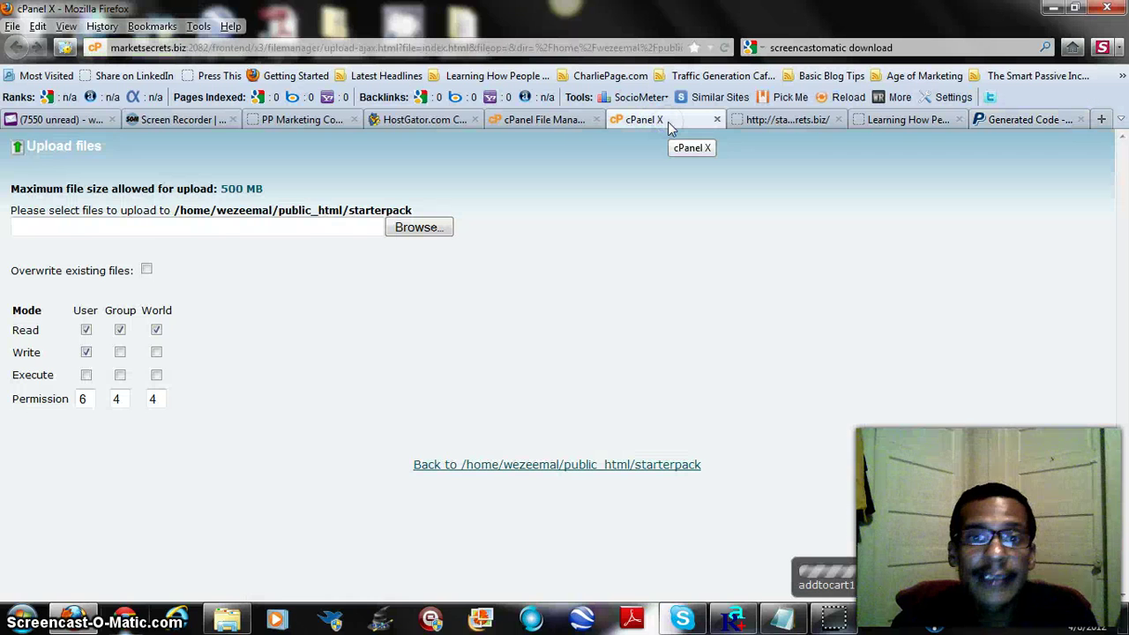
left_click(540, 119)
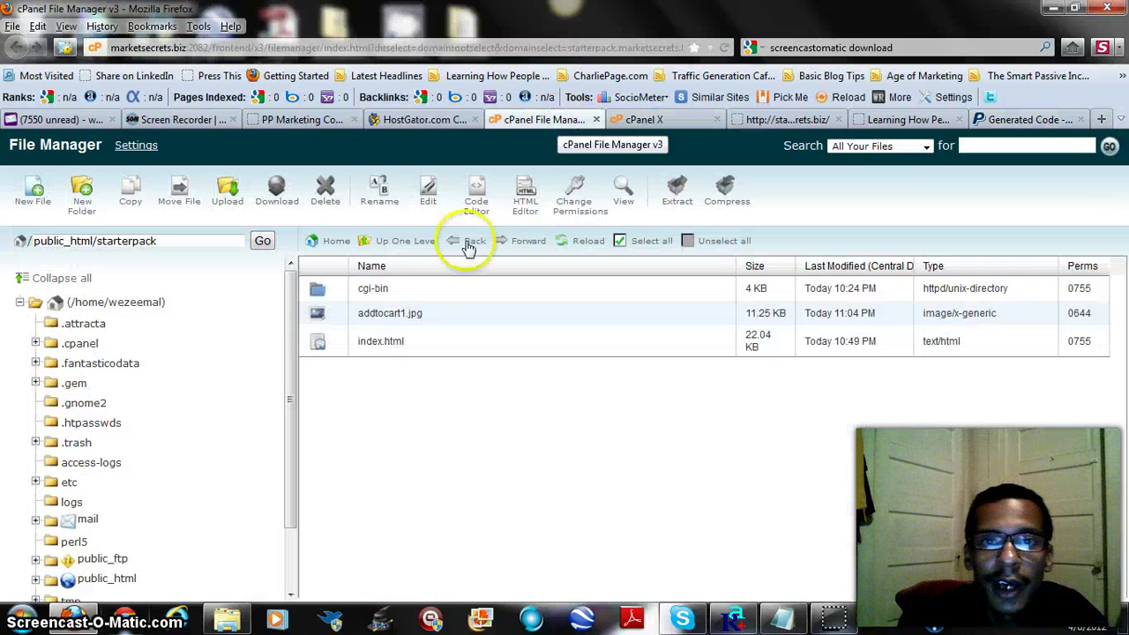
right_click(392, 340)
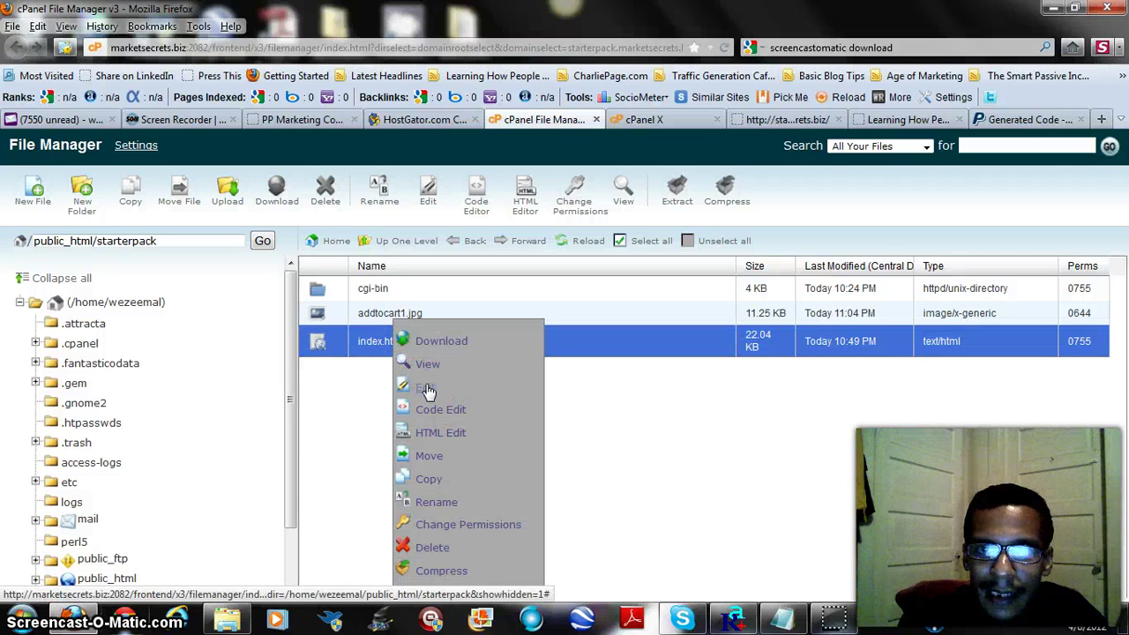
- Open index.html in the editor and compare it with the live page to locate the insertion point
left_click(426, 390)
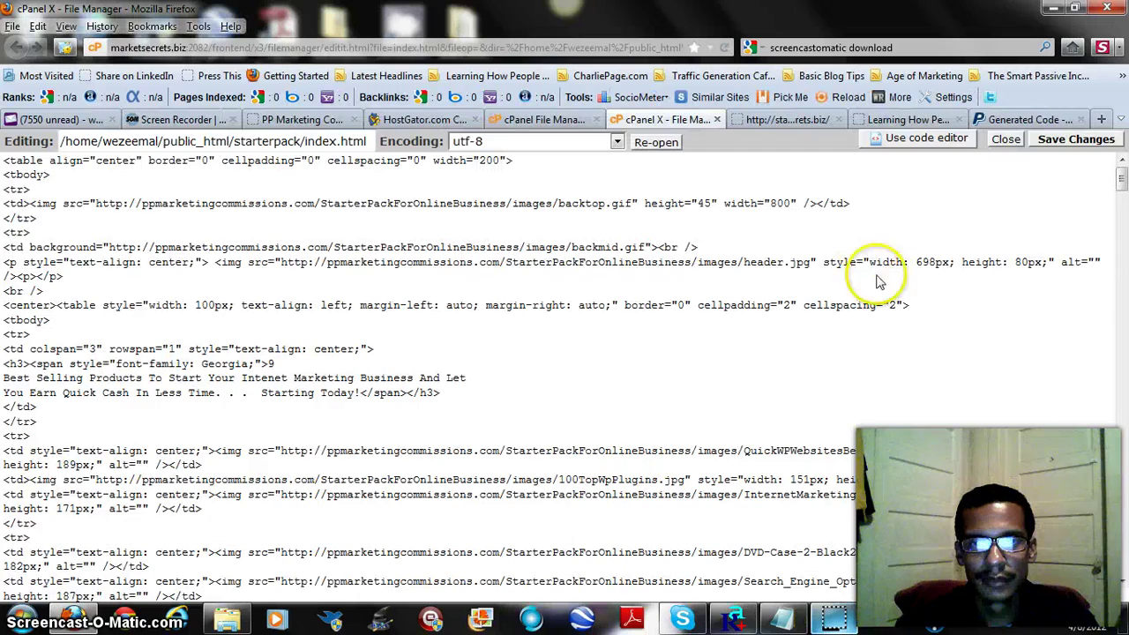
left_click(1122, 319)
left_click_drag(1123, 319, 1123, 560)
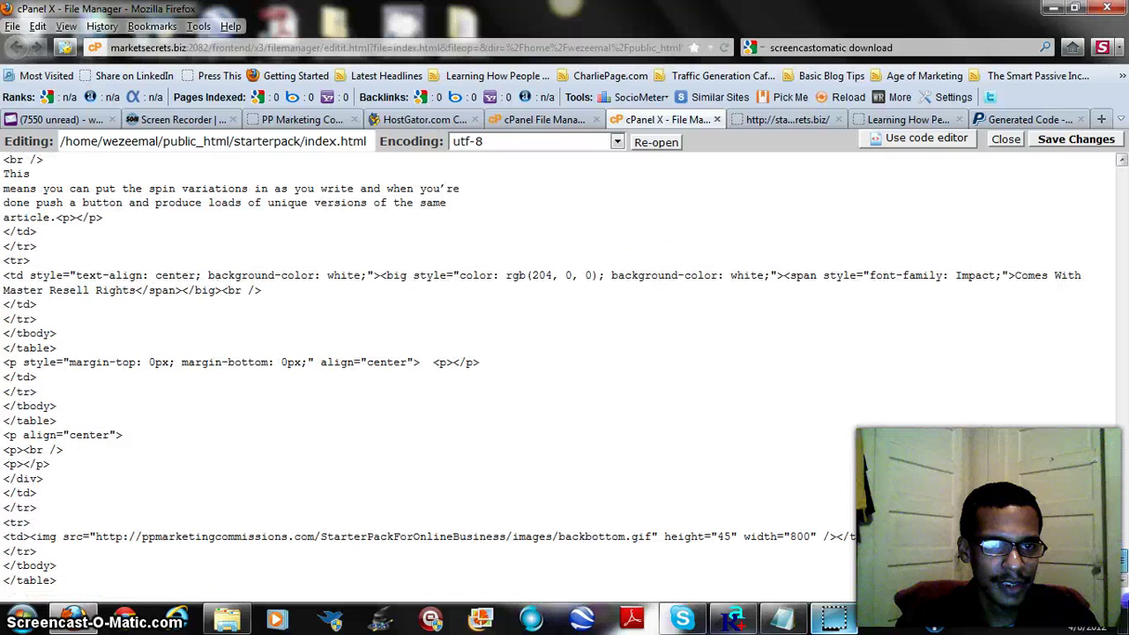
left_click(767, 127)
left_click_drag(1117, 182, 1123, 600)
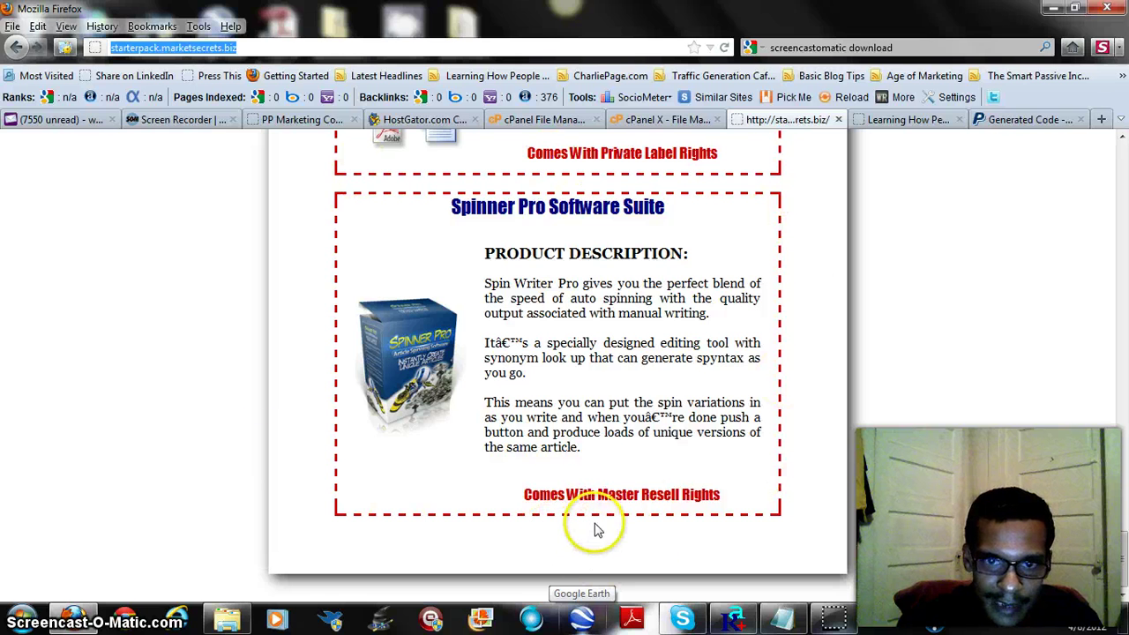
left_click(643, 120)
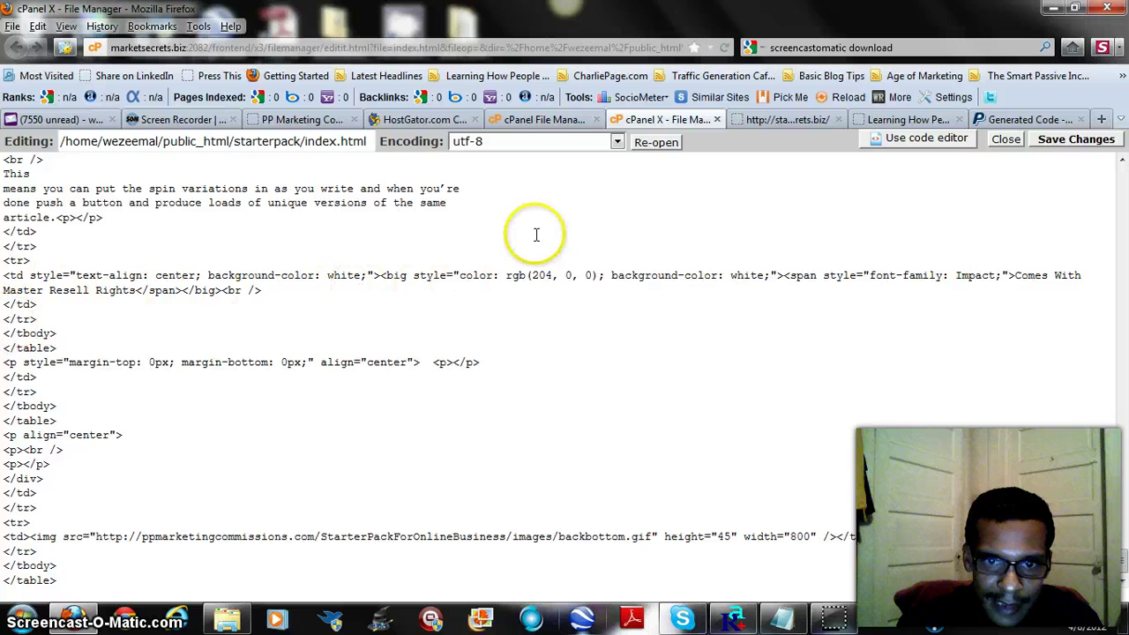
- Paste the PayPal button code into the empty paragraph after the Spinner Pro section
scroll(745, 327, "up", 2)
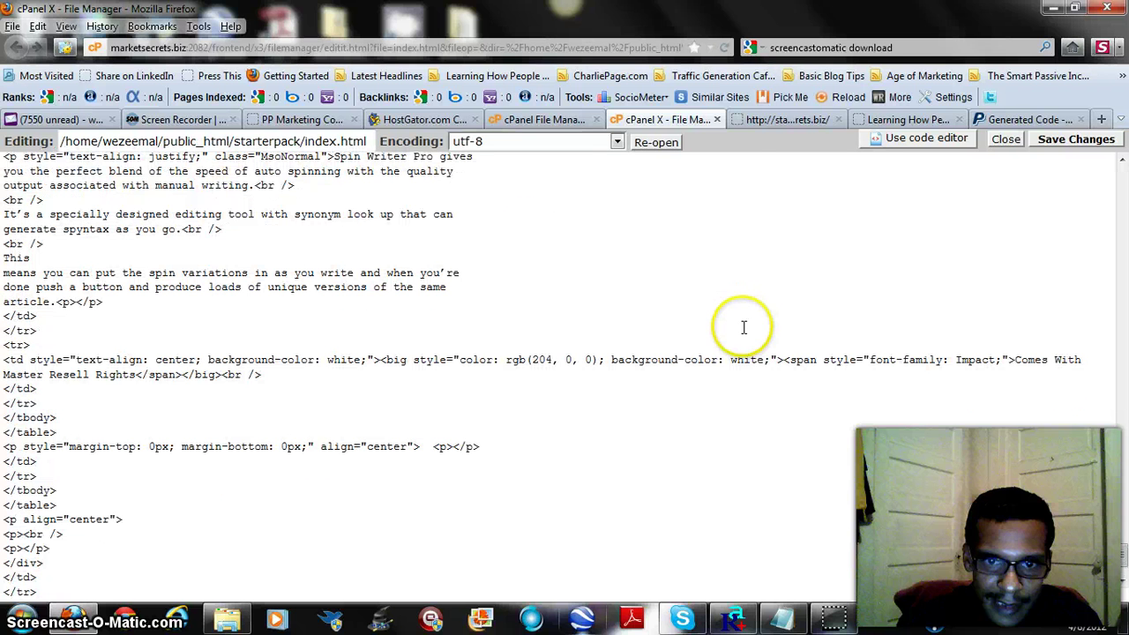
right_click(424, 449)
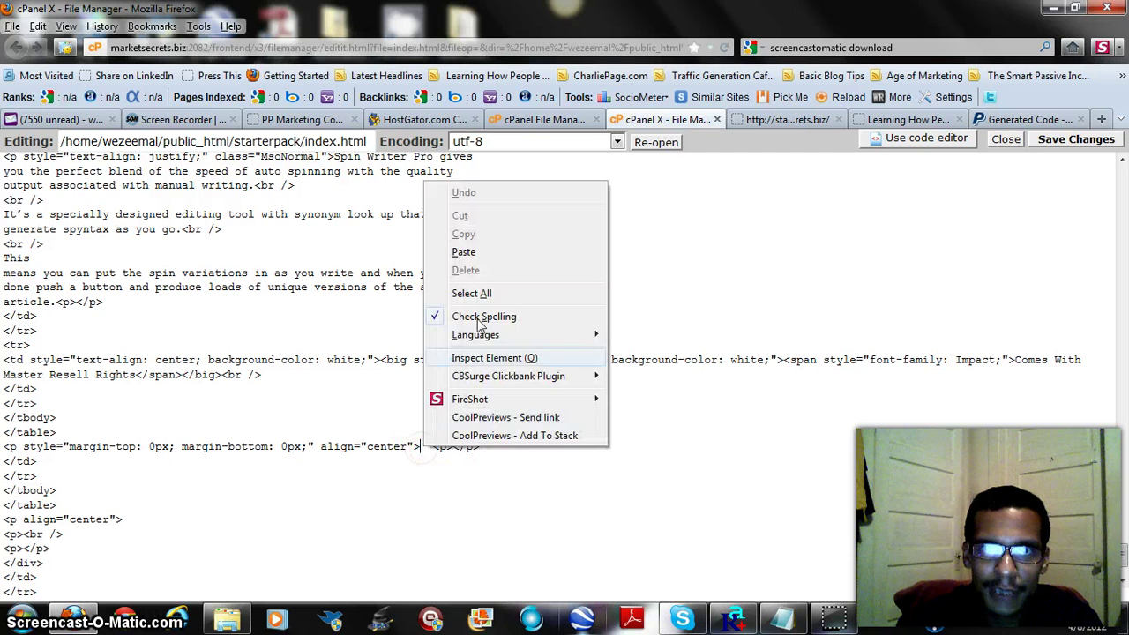
left_click(479, 252)
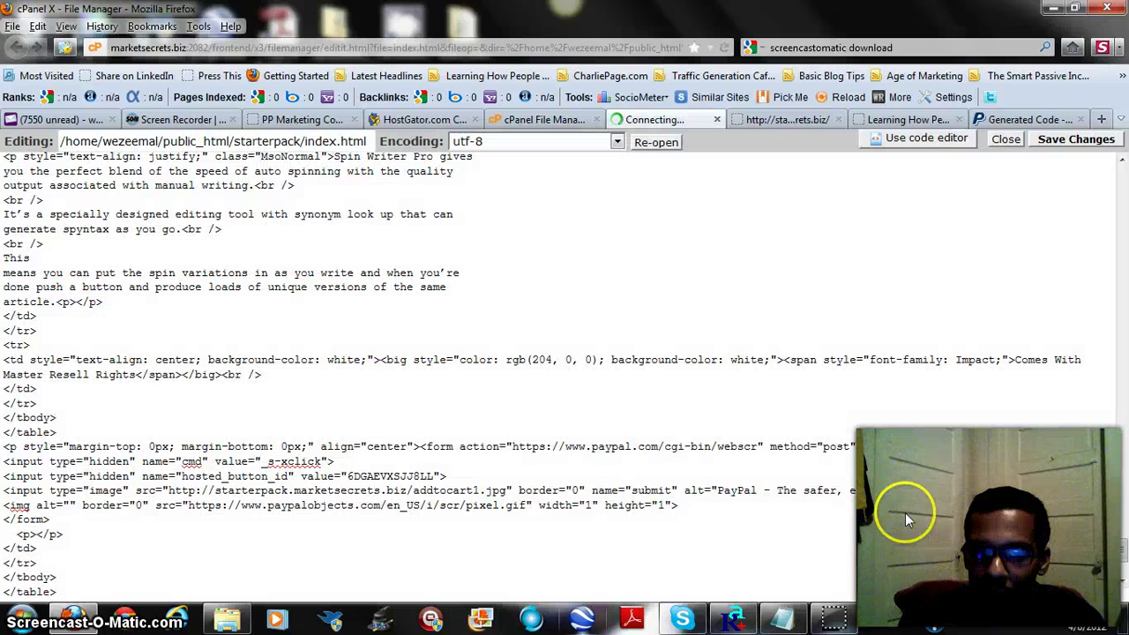
left_click(787, 119)
- Reload the live starterpack page and verify the Add To Cart button below Spinner Pro
left_click(723, 49)
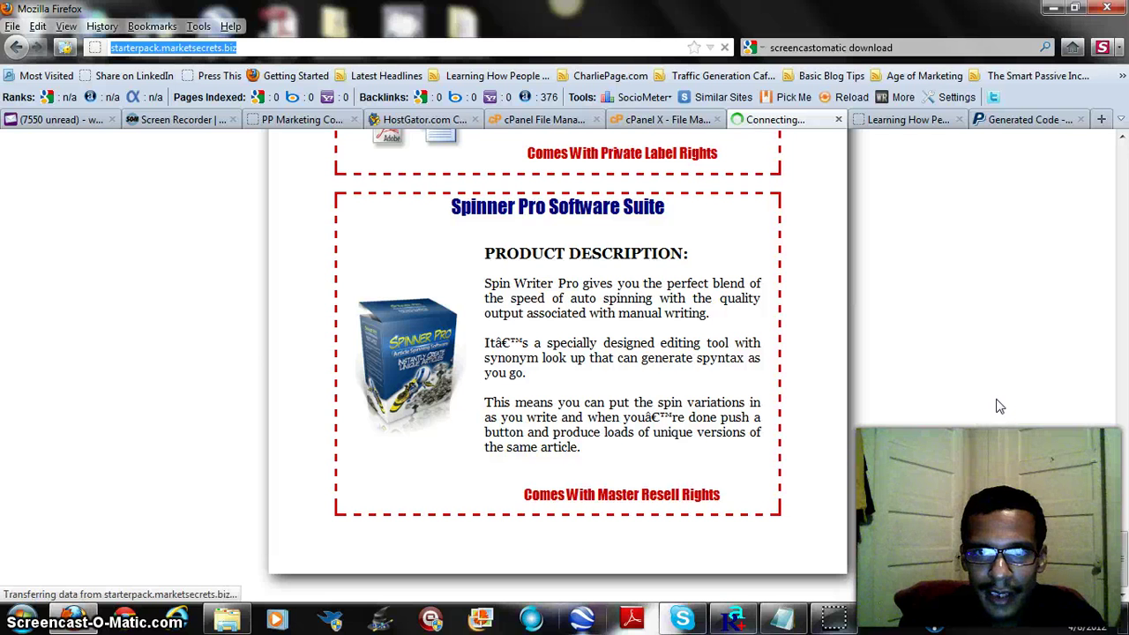
scroll(997, 404, "down", 3)
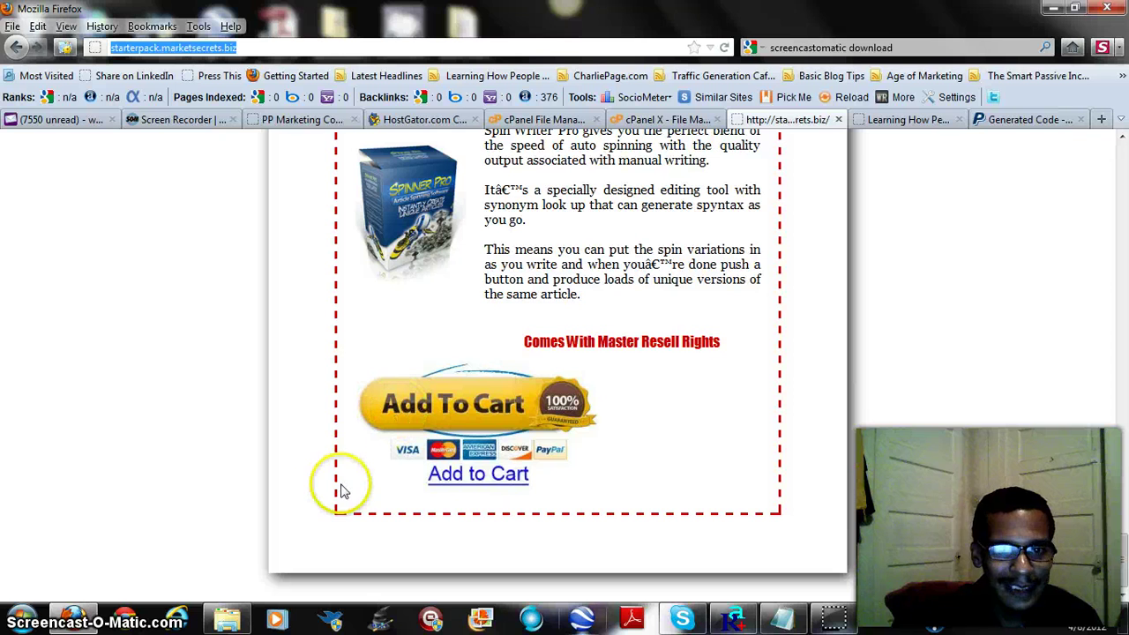
left_click(653, 121)
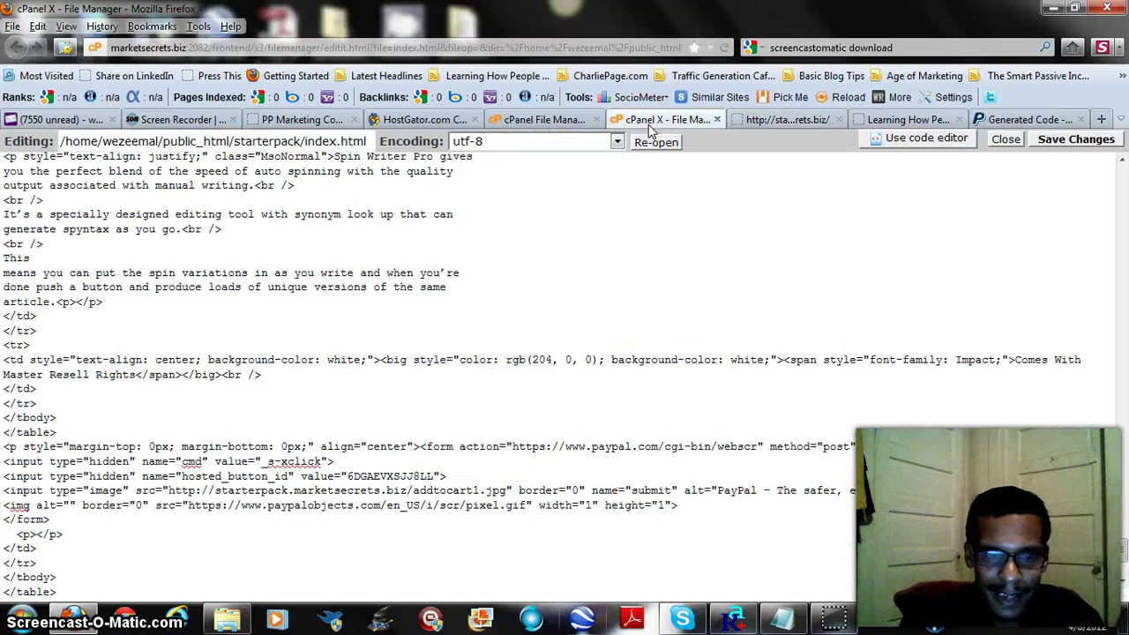
- Cut the PayPal form code block out of index.html
left_click(878, 609)
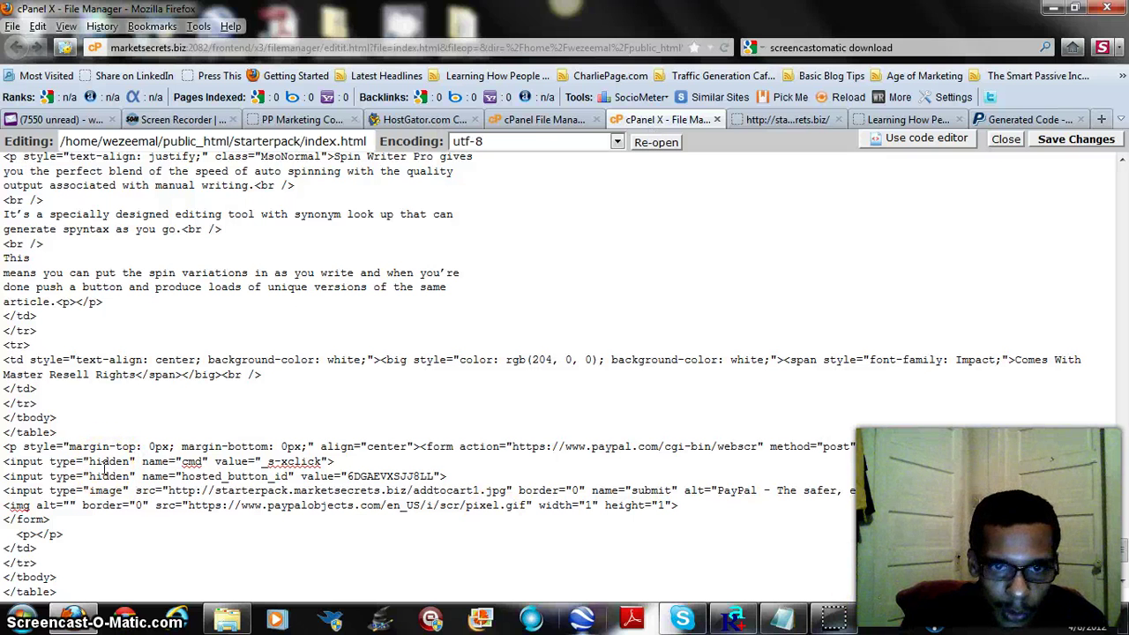
left_click_drag(421, 446, 487, 532)
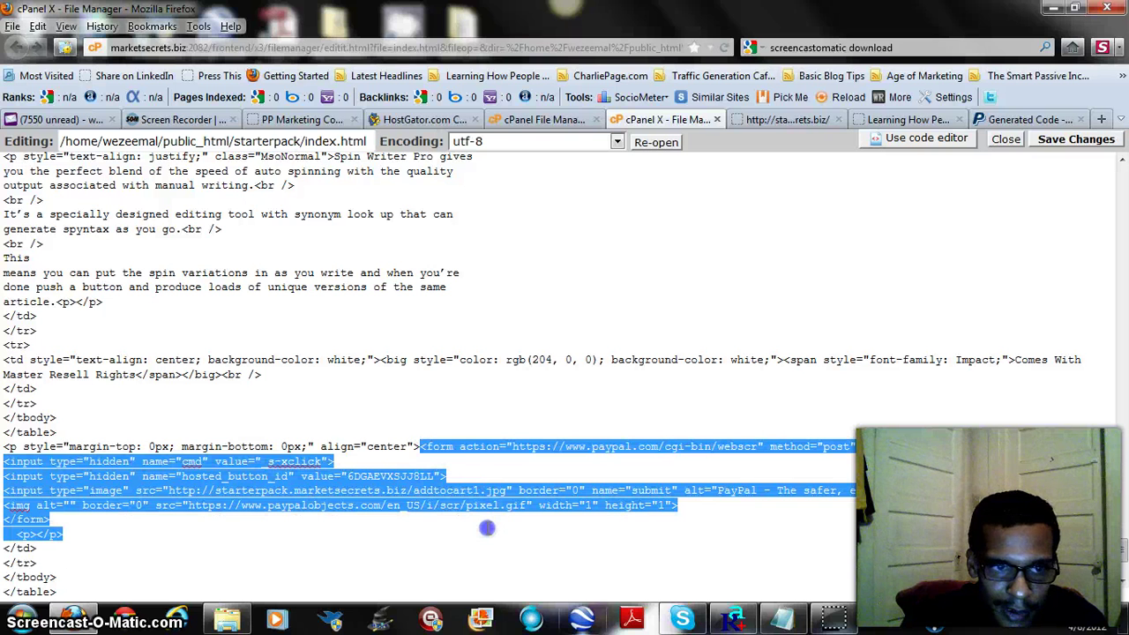
right_click(448, 444)
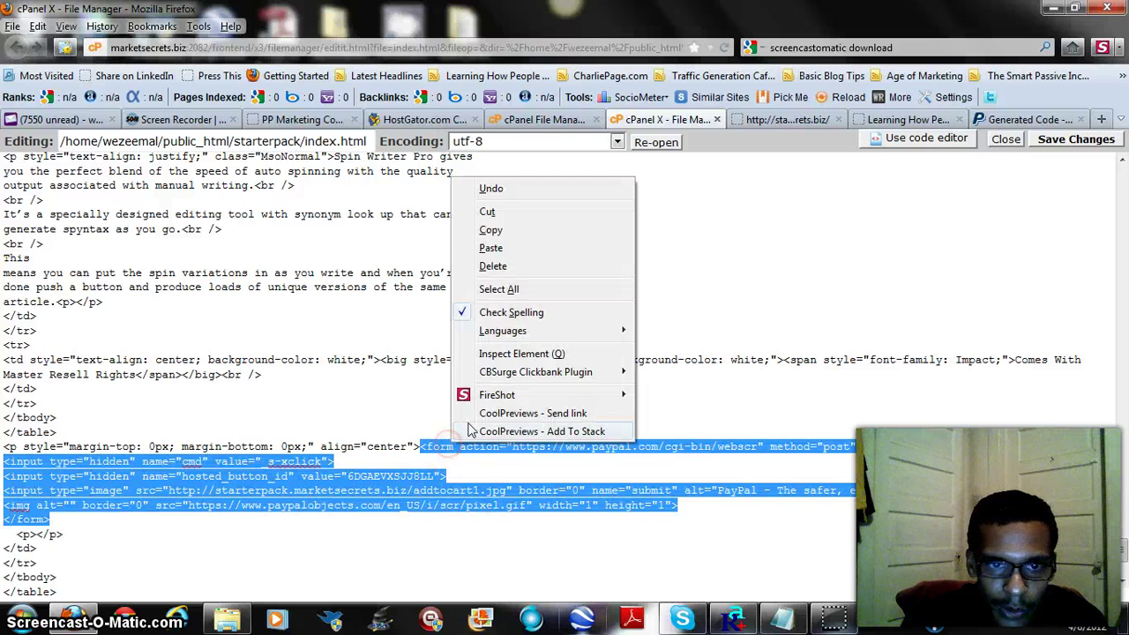
left_click(534, 212)
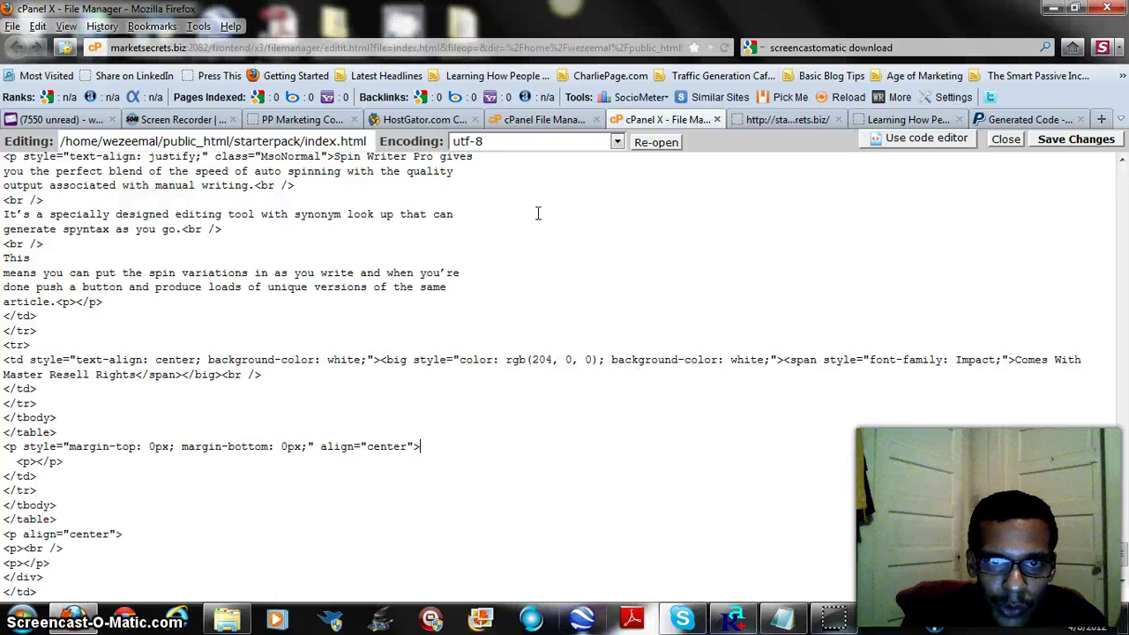
- Paste the PayPal form under the bold 'Get Everything Above For Just $4.95' line and save
left_click(121, 542)
left_click(134, 536)
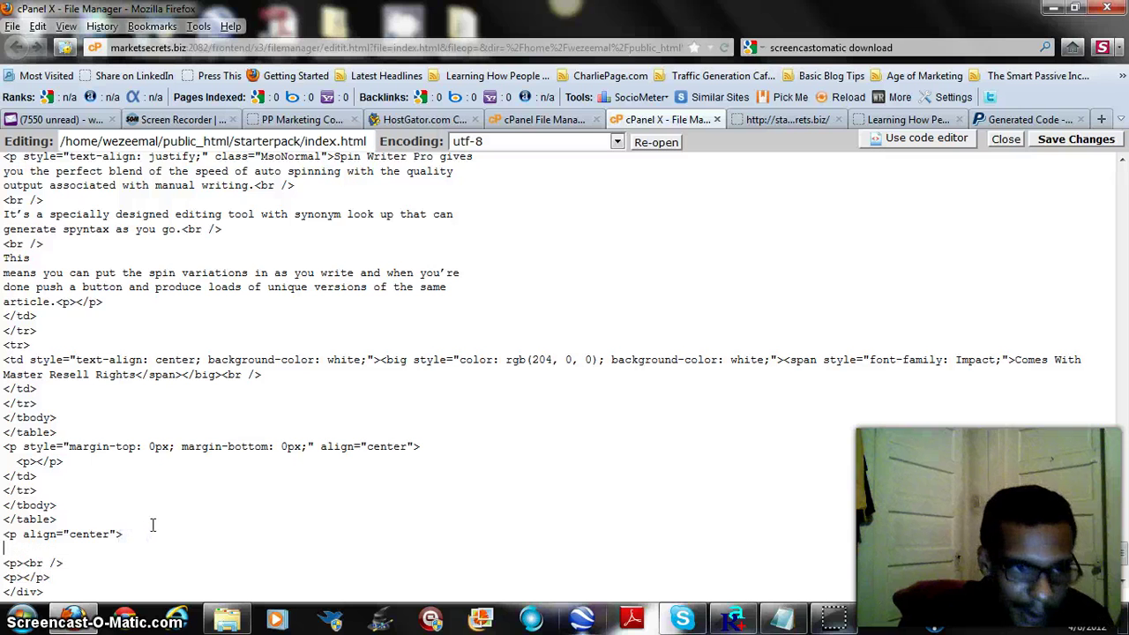
left_click(66, 526)
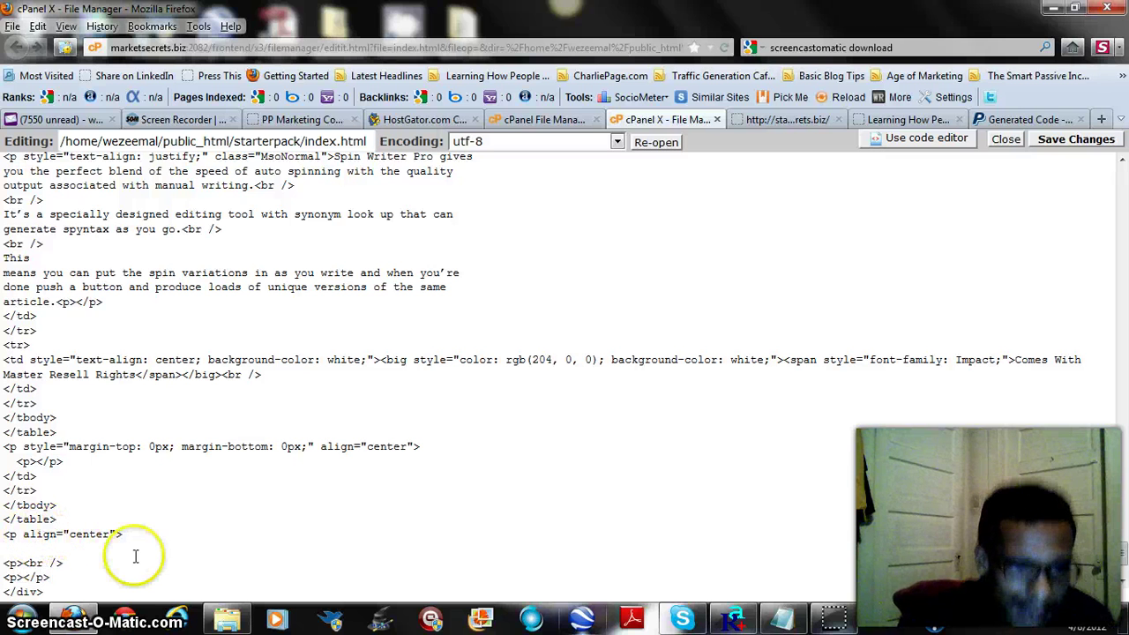
key("ctrl+v")
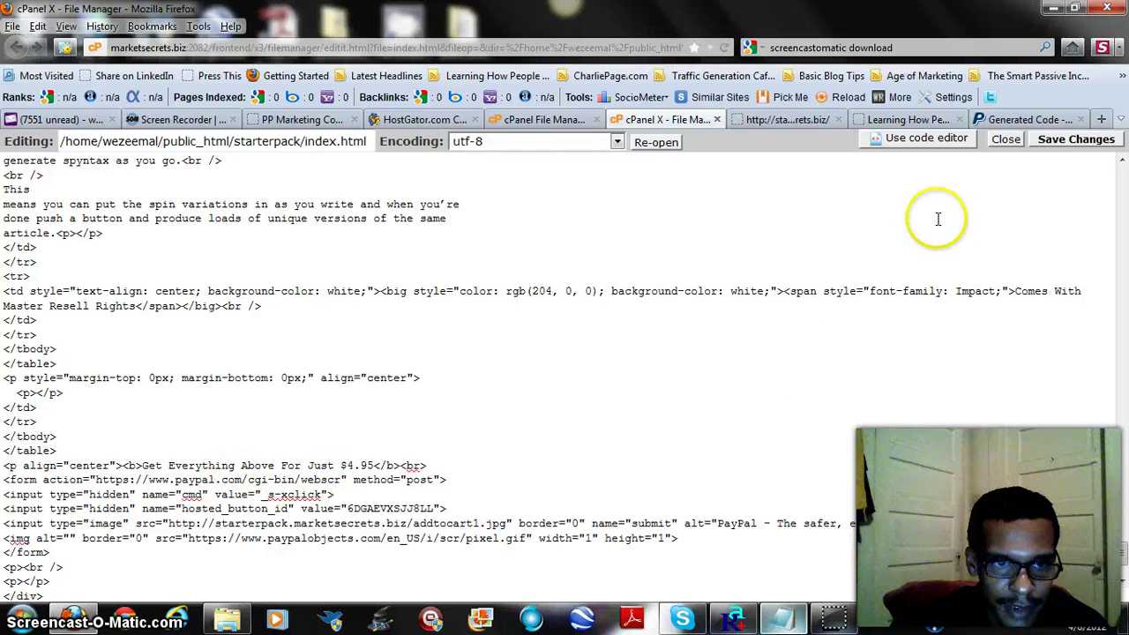
left_click(1068, 147)
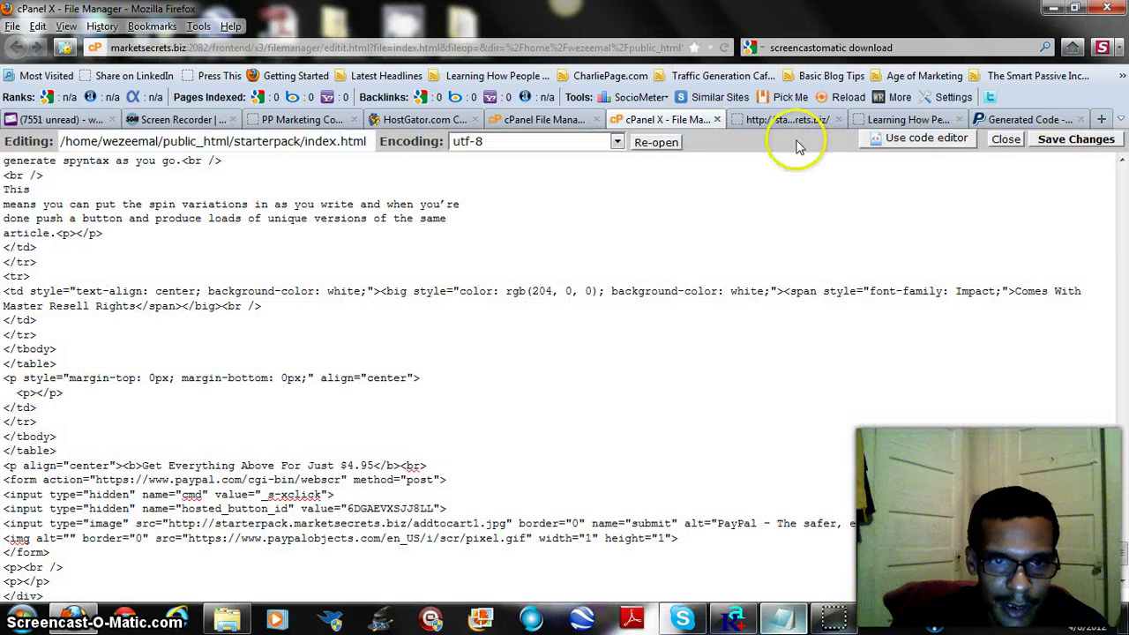
- Reload the starterpack sales page and scroll to check the $4.95 line and Add To Cart button
left_click(772, 119)
key("F5")
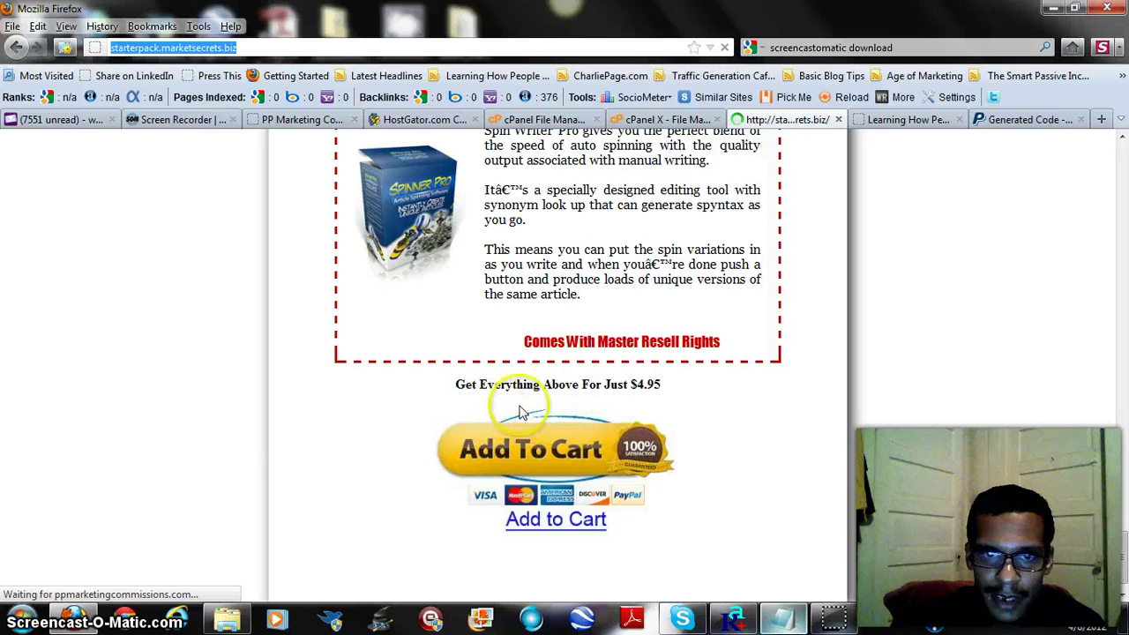
scroll(1116, 529, "down", 1)
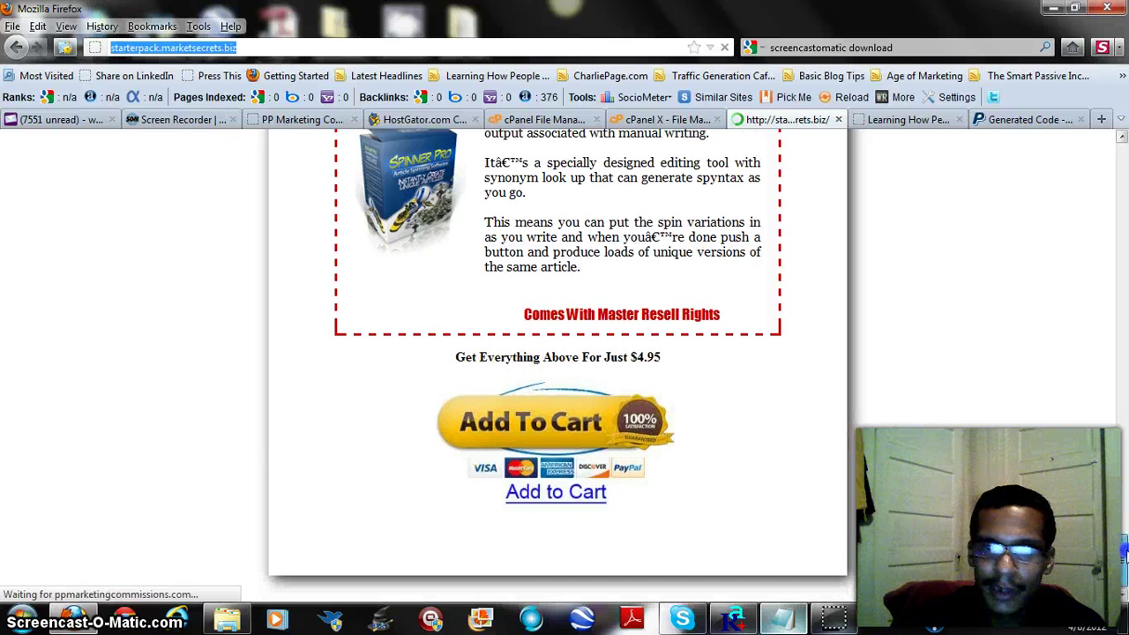
left_click_drag(1124, 499, 1122, 158)
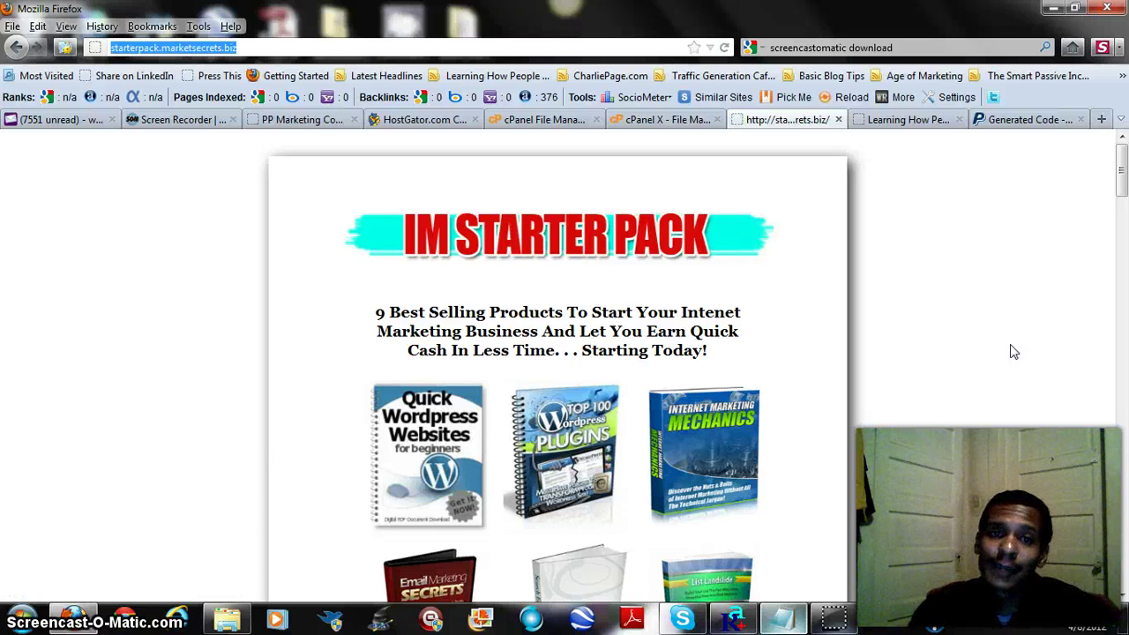
left_click_drag(1124, 199, 1123, 556)
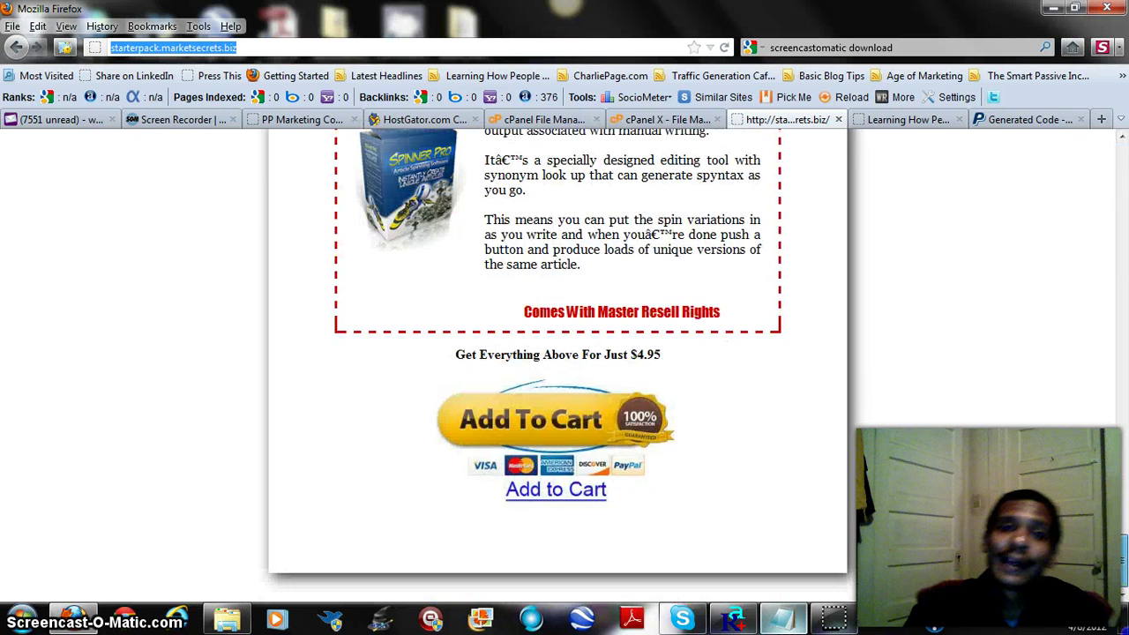
left_click_drag(1125, 481, 1123, 163)
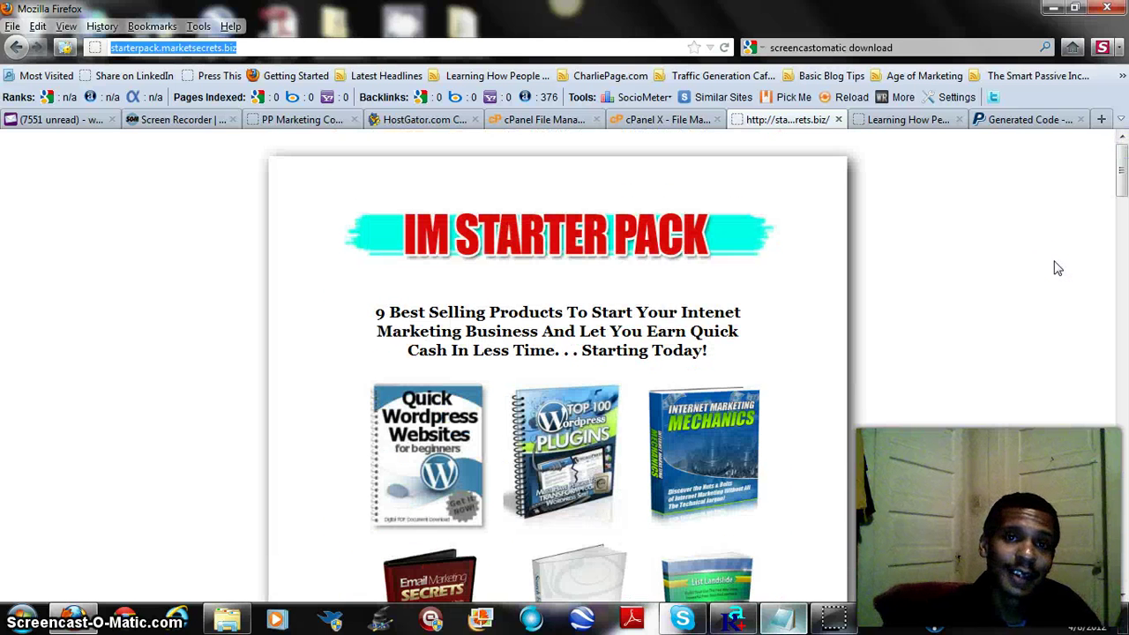